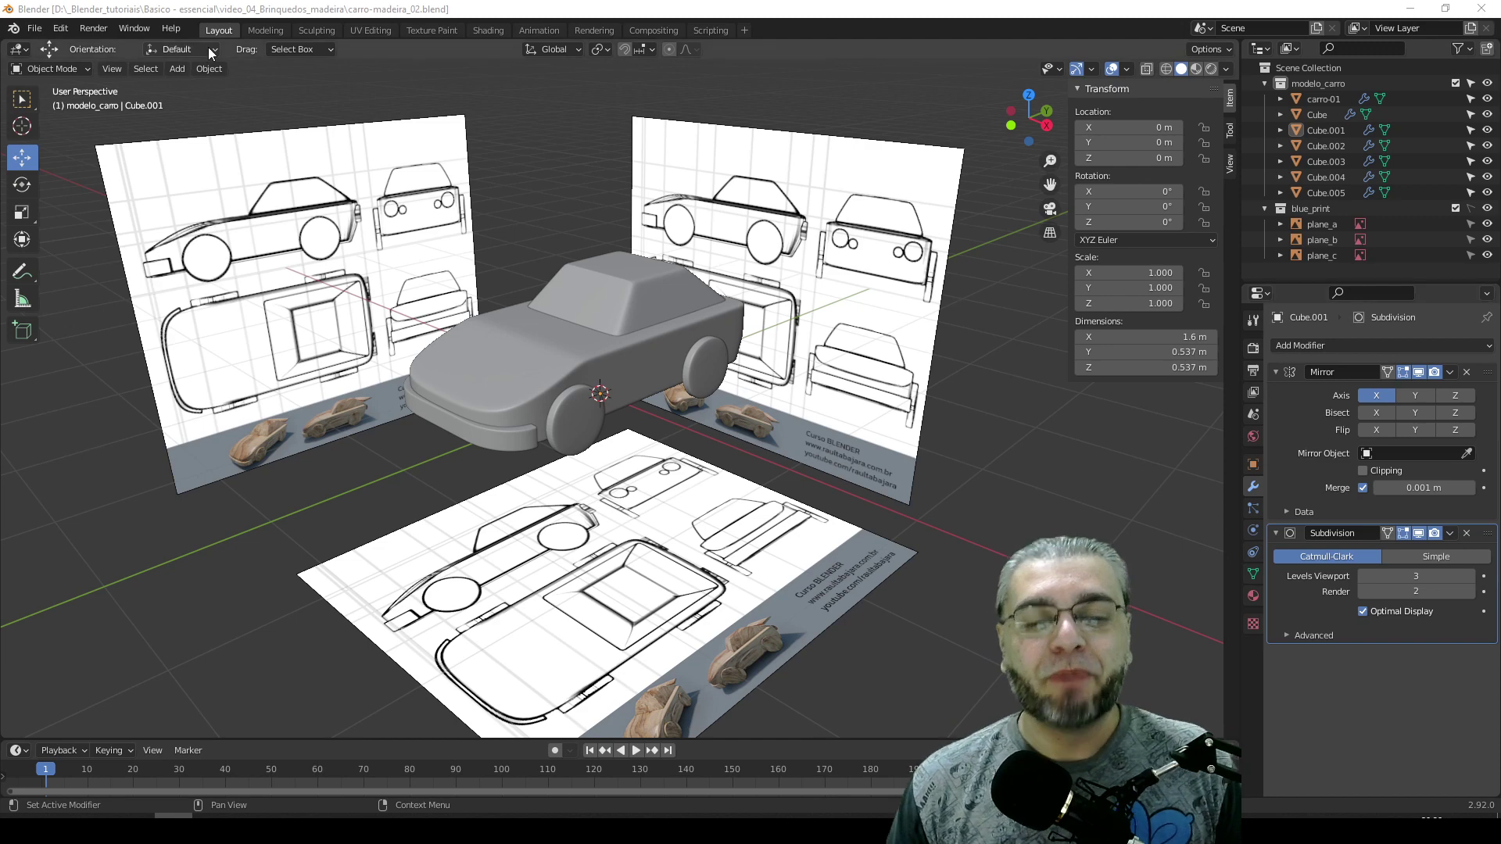
- Hide the blue_print collection's reference planes and select the front wheel Cube.001
middle_click_drag(476, 363, 577, 365)
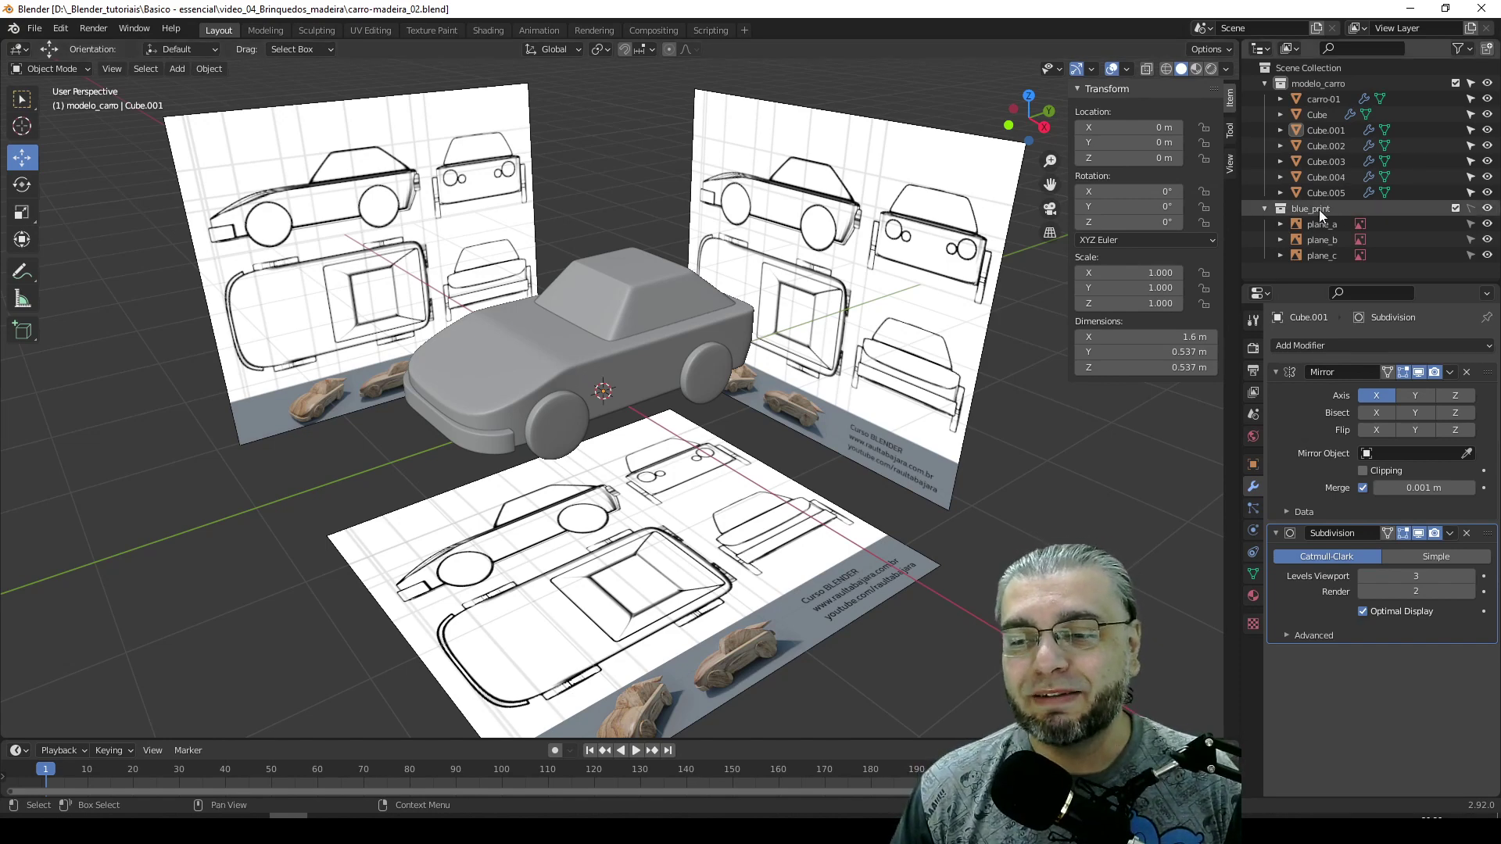
left_click(1487, 208)
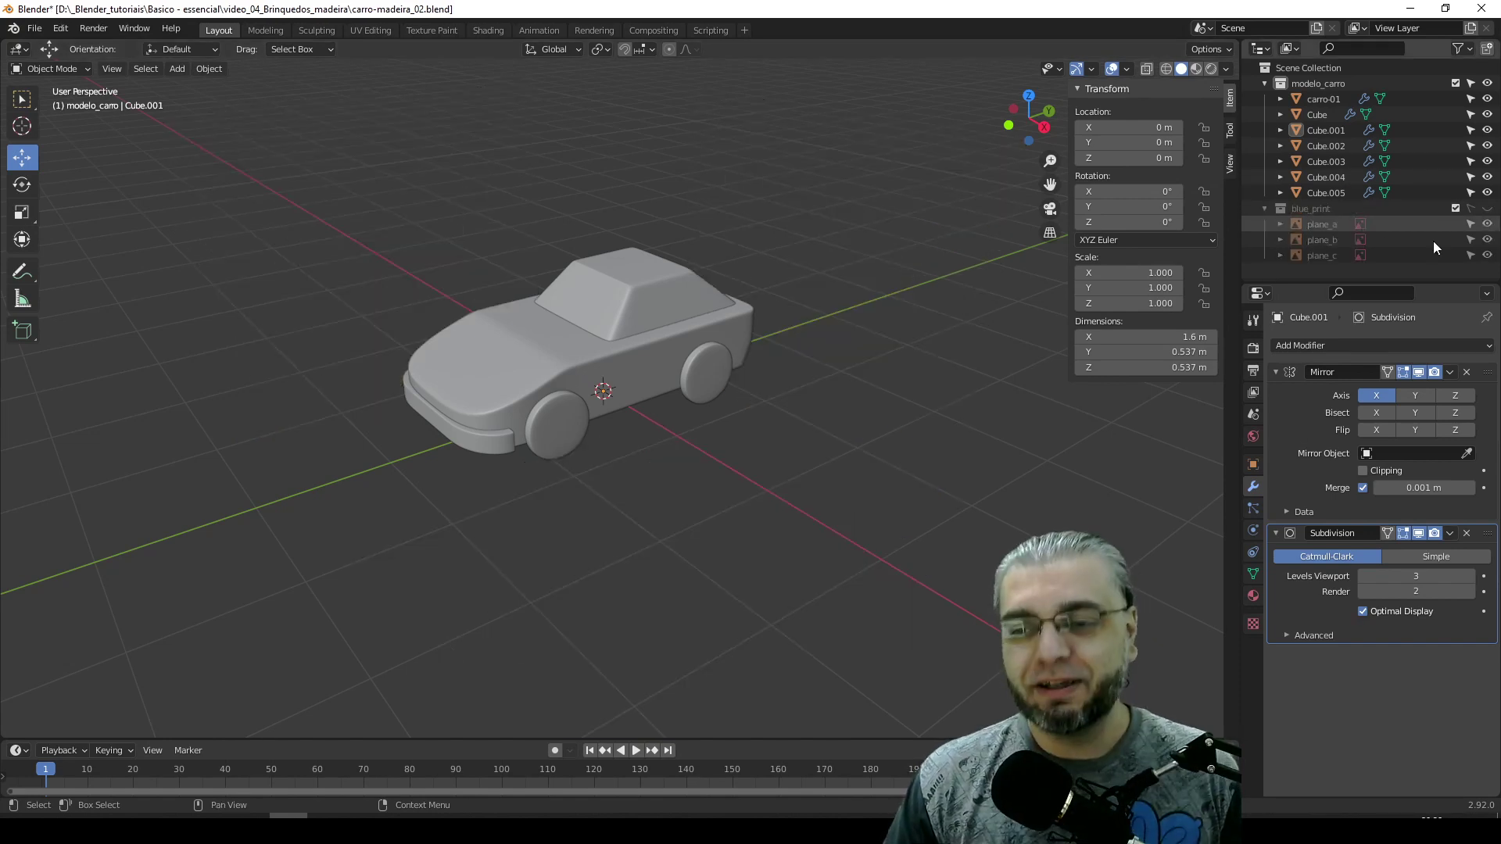
scroll(781, 398, "up", 2)
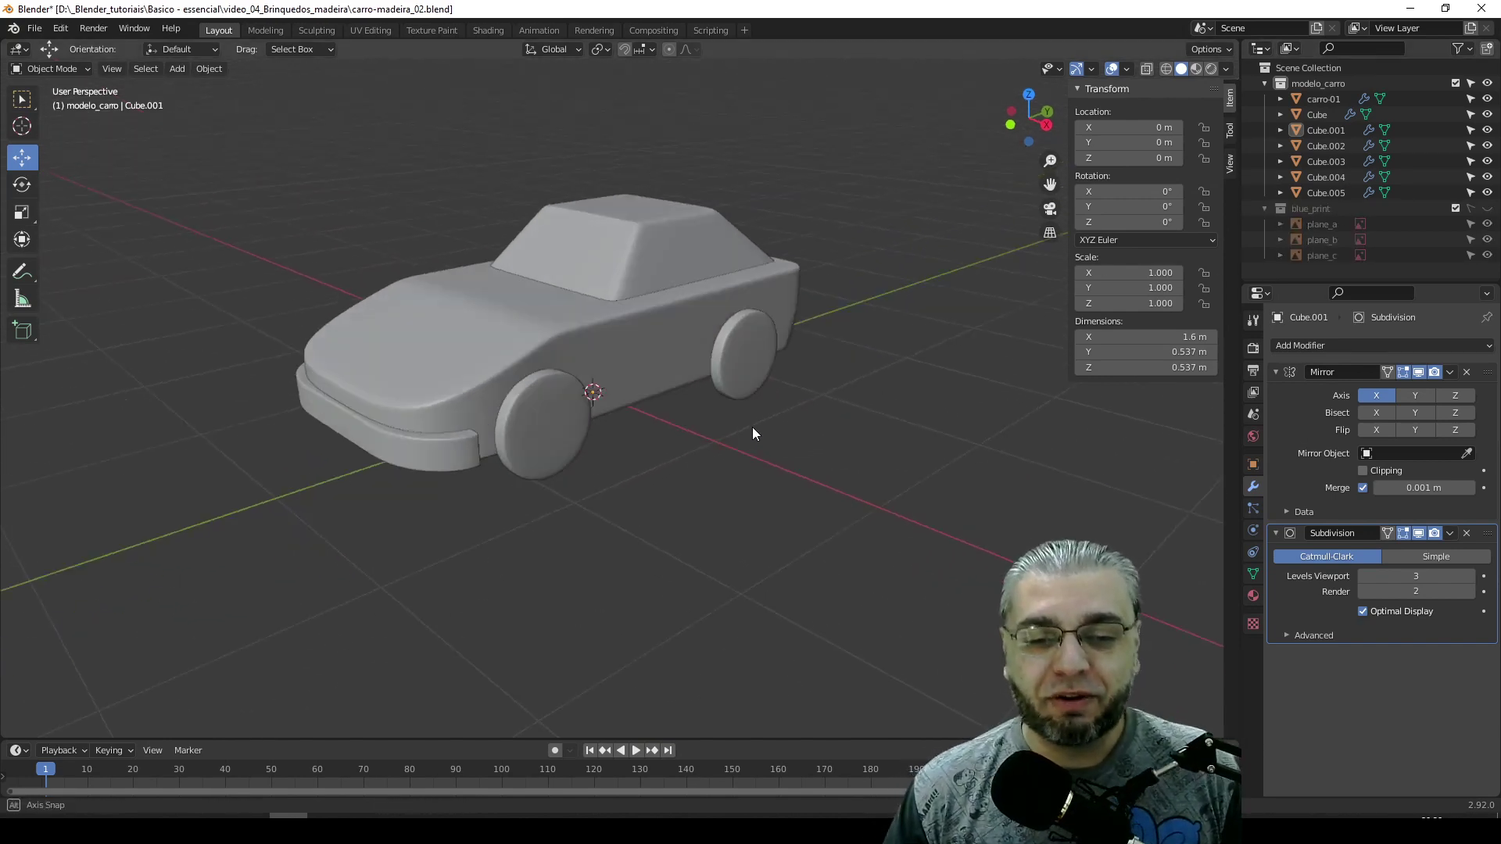
middle_click_drag(758, 419, 731, 437)
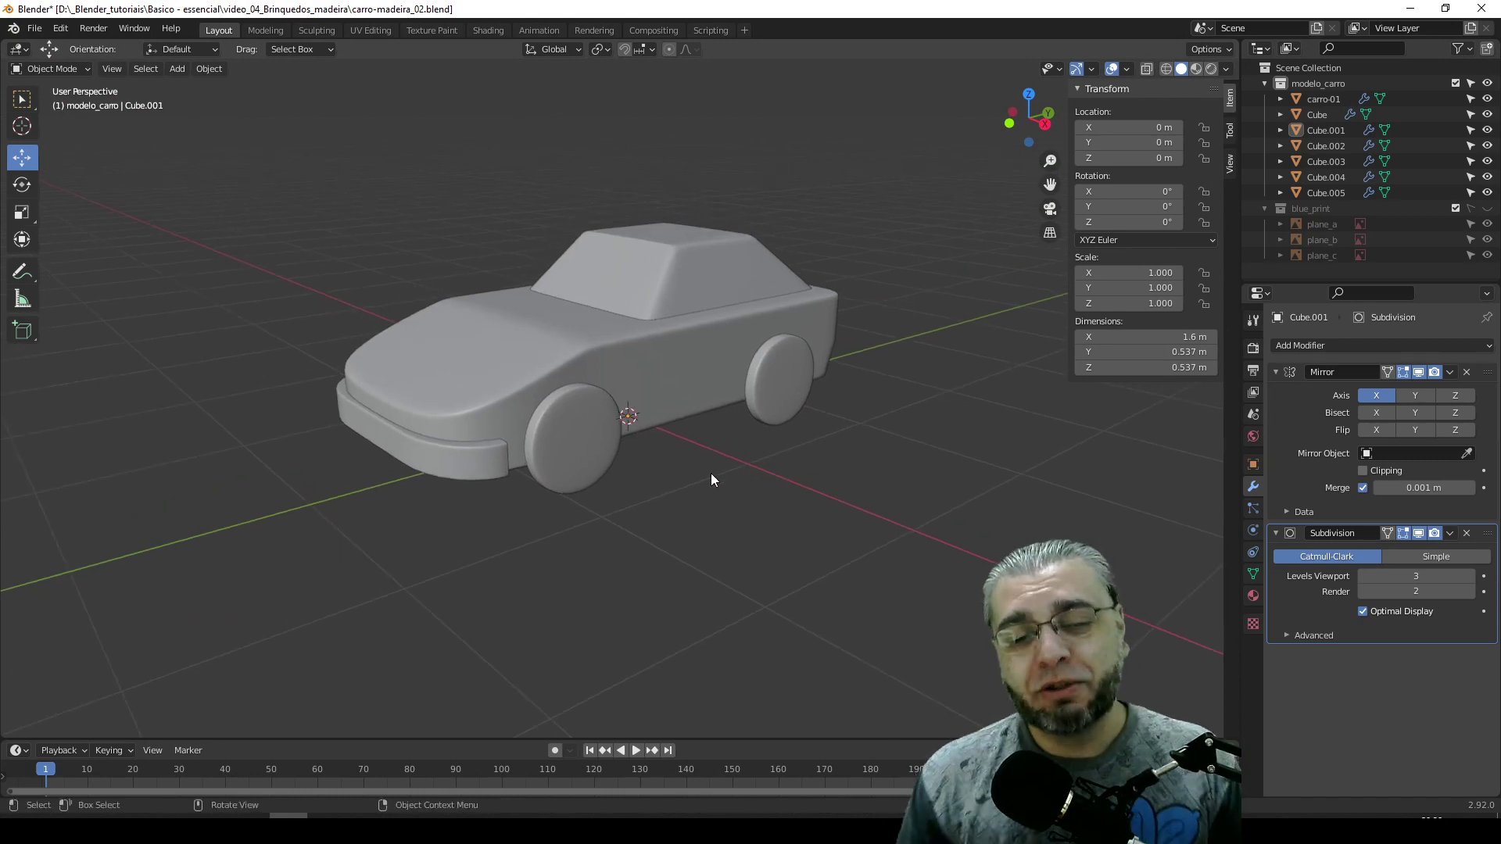
left_click(560, 445)
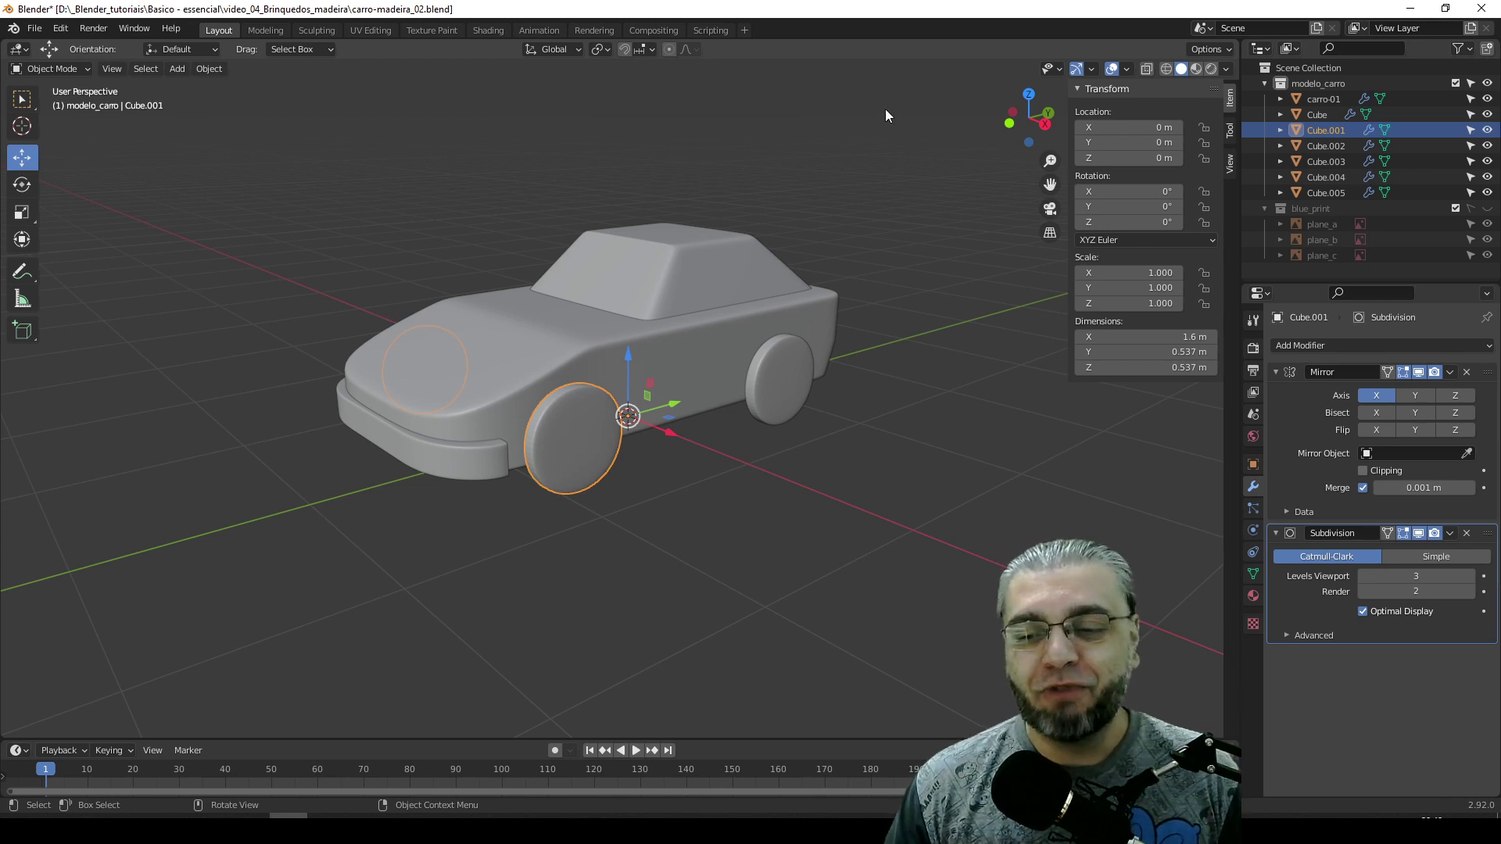
- Give front wheel Cube.001 a new Material.001 with a dark blue Principled BSDF base colour
left_click(1253, 596)
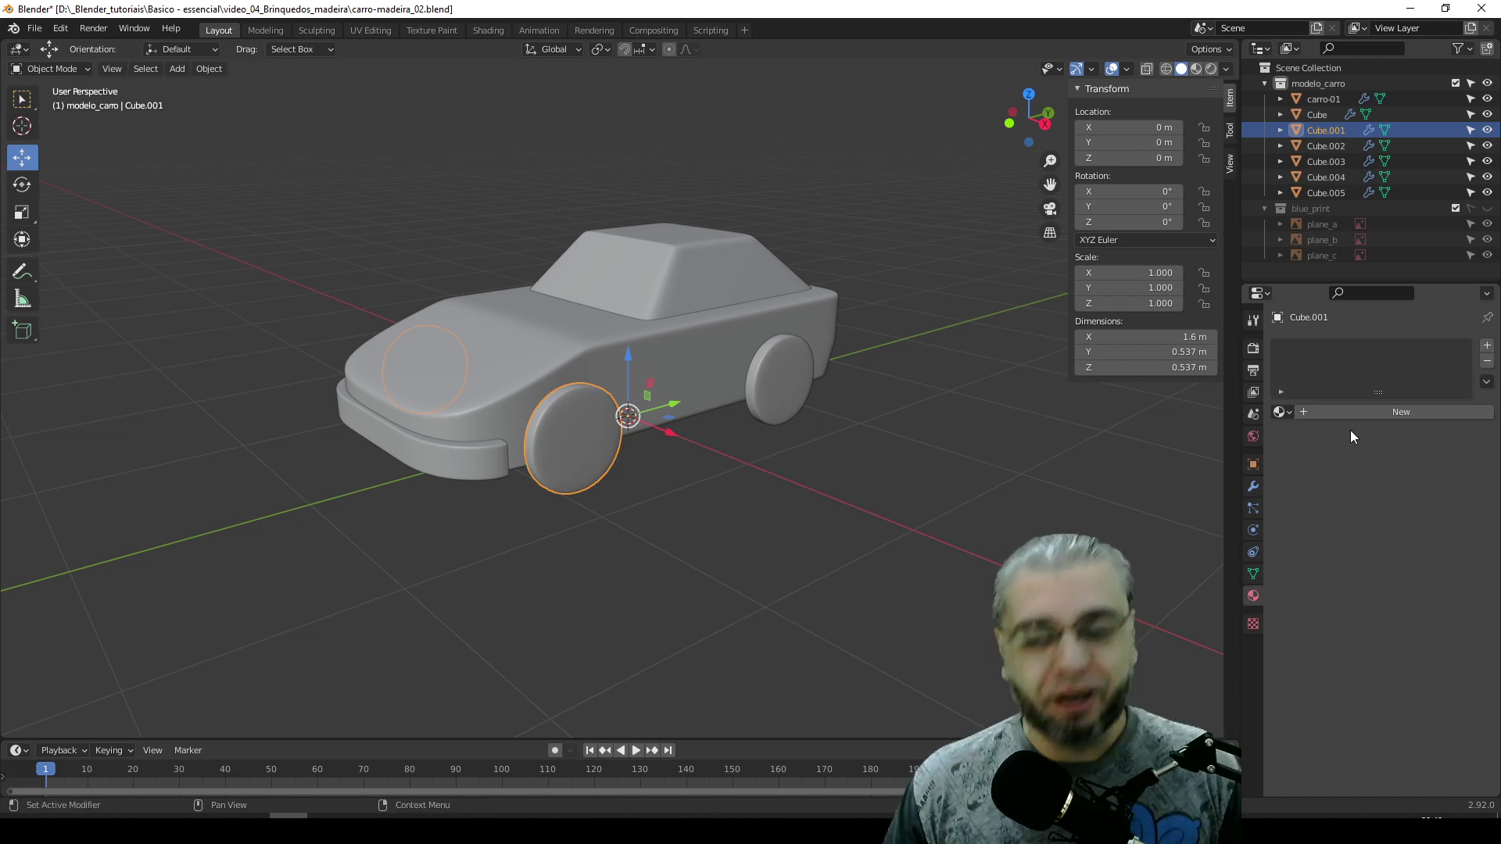
left_click(1366, 412)
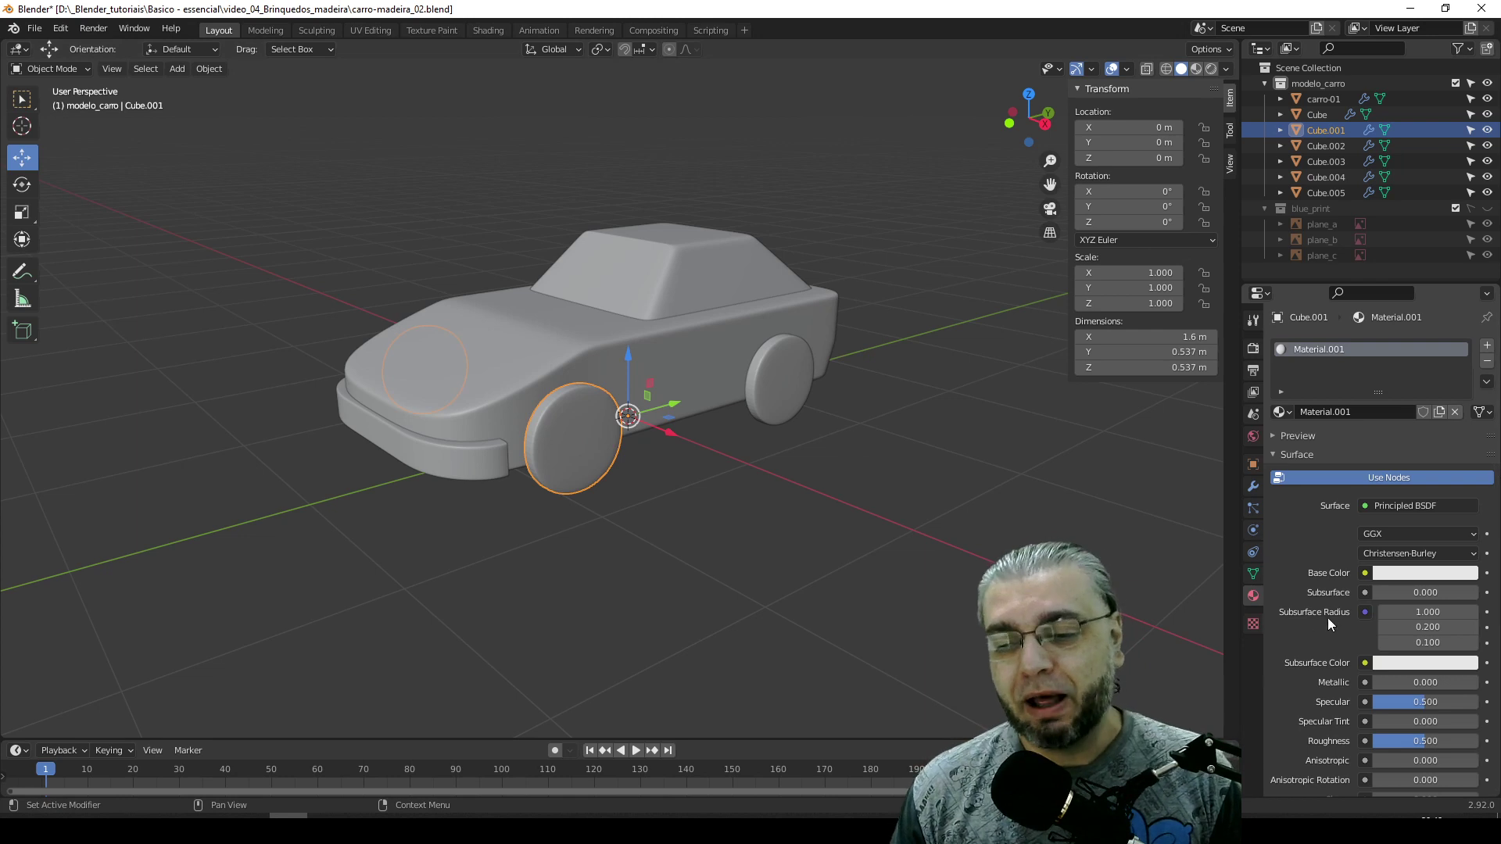
scroll(1310, 573, "down", 2)
scroll(1310, 568, "down", 1)
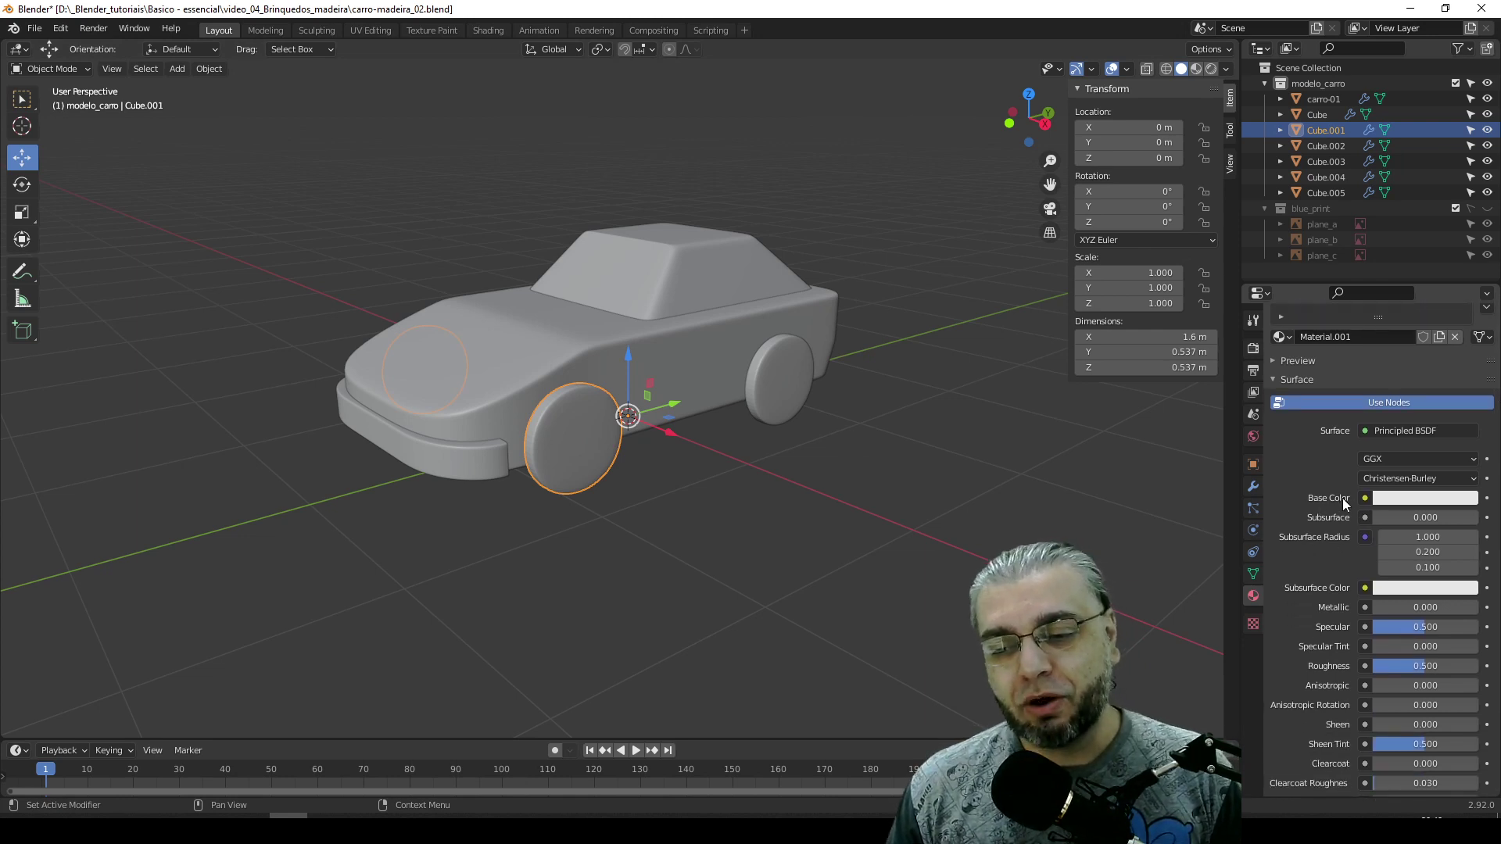
left_click(1405, 497)
mouse_move(1413, 318)
left_mouse_down()
mouse_move(1467, 286)
mouse_move(1466, 336)
left_mouse_up()
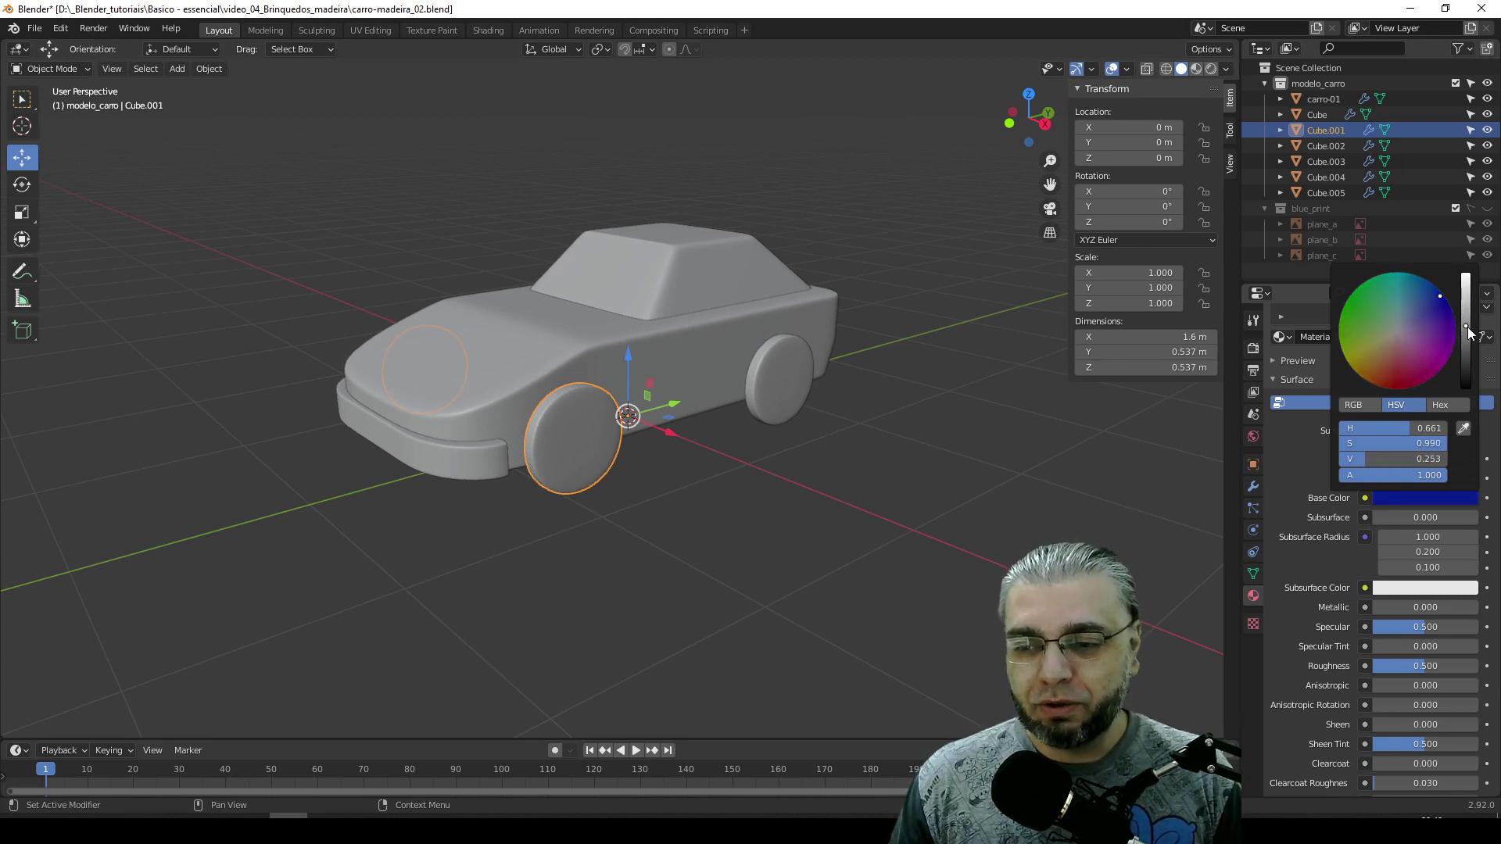
left_click(1425, 499)
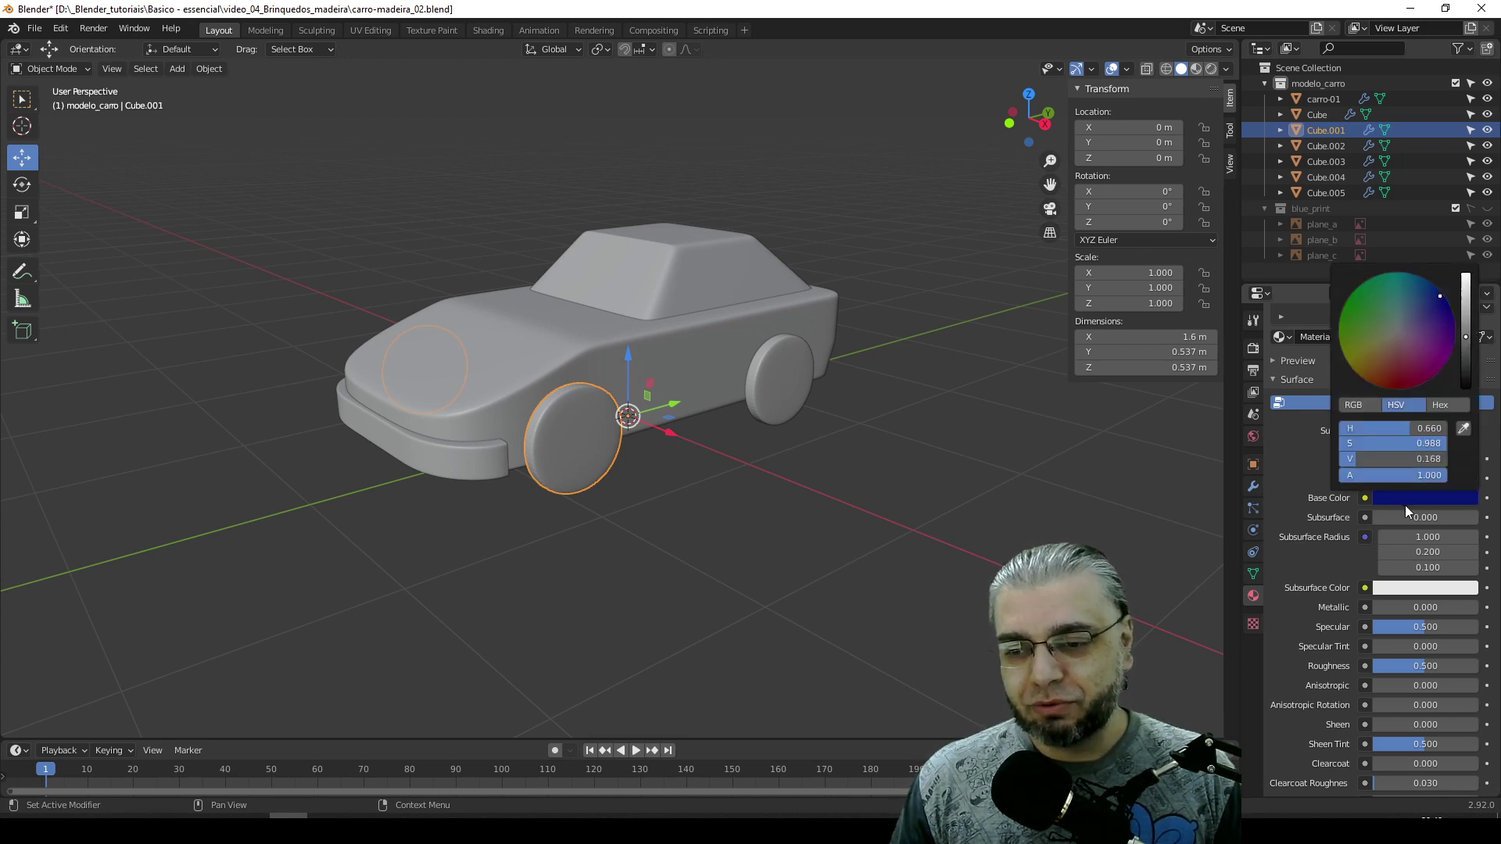
left_click(727, 500)
middle_click_drag(703, 512, 669, 524)
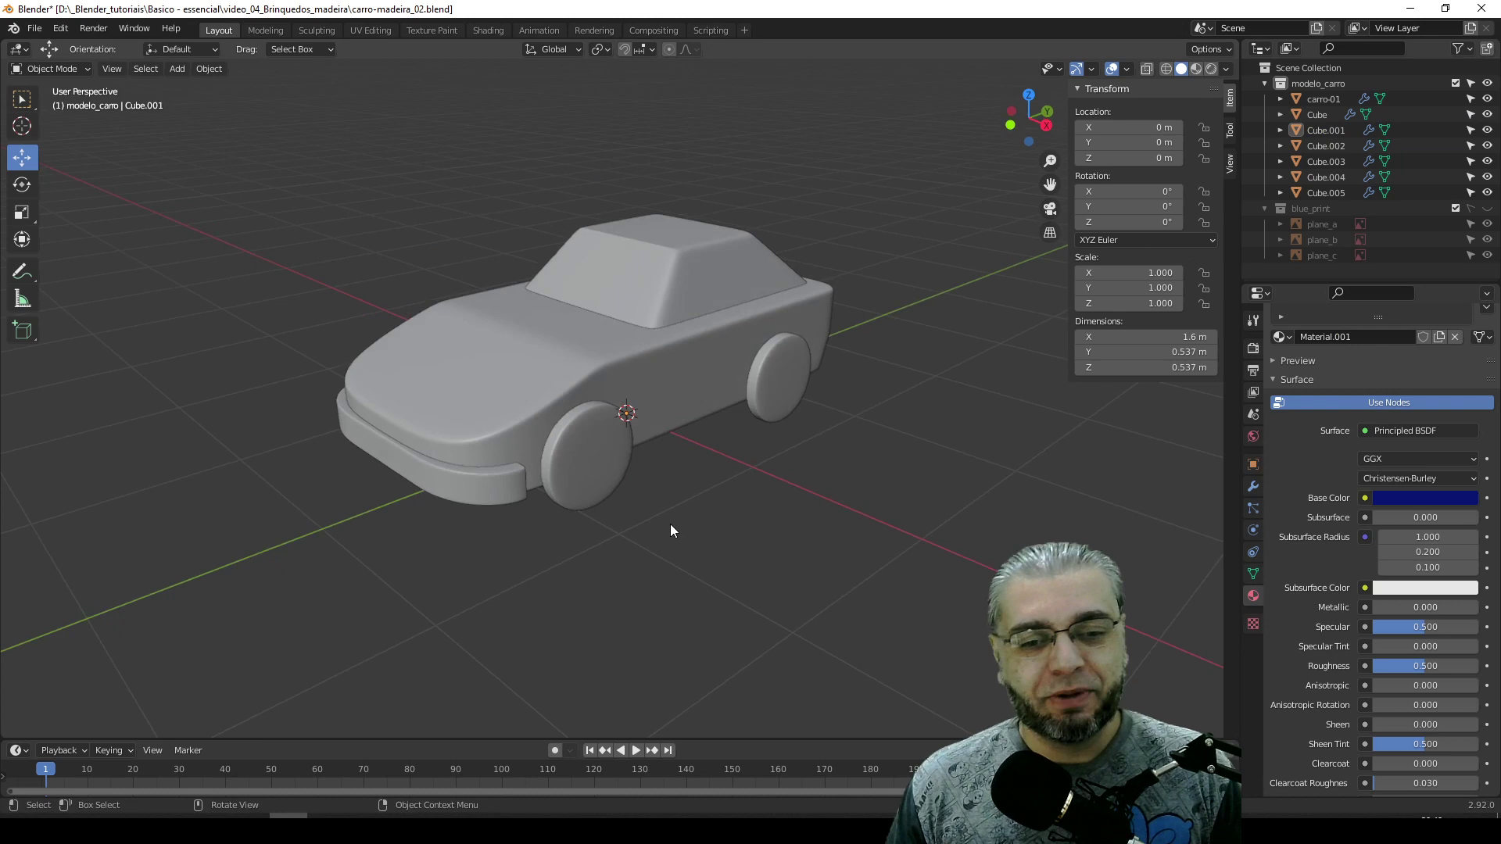
left_click(590, 465)
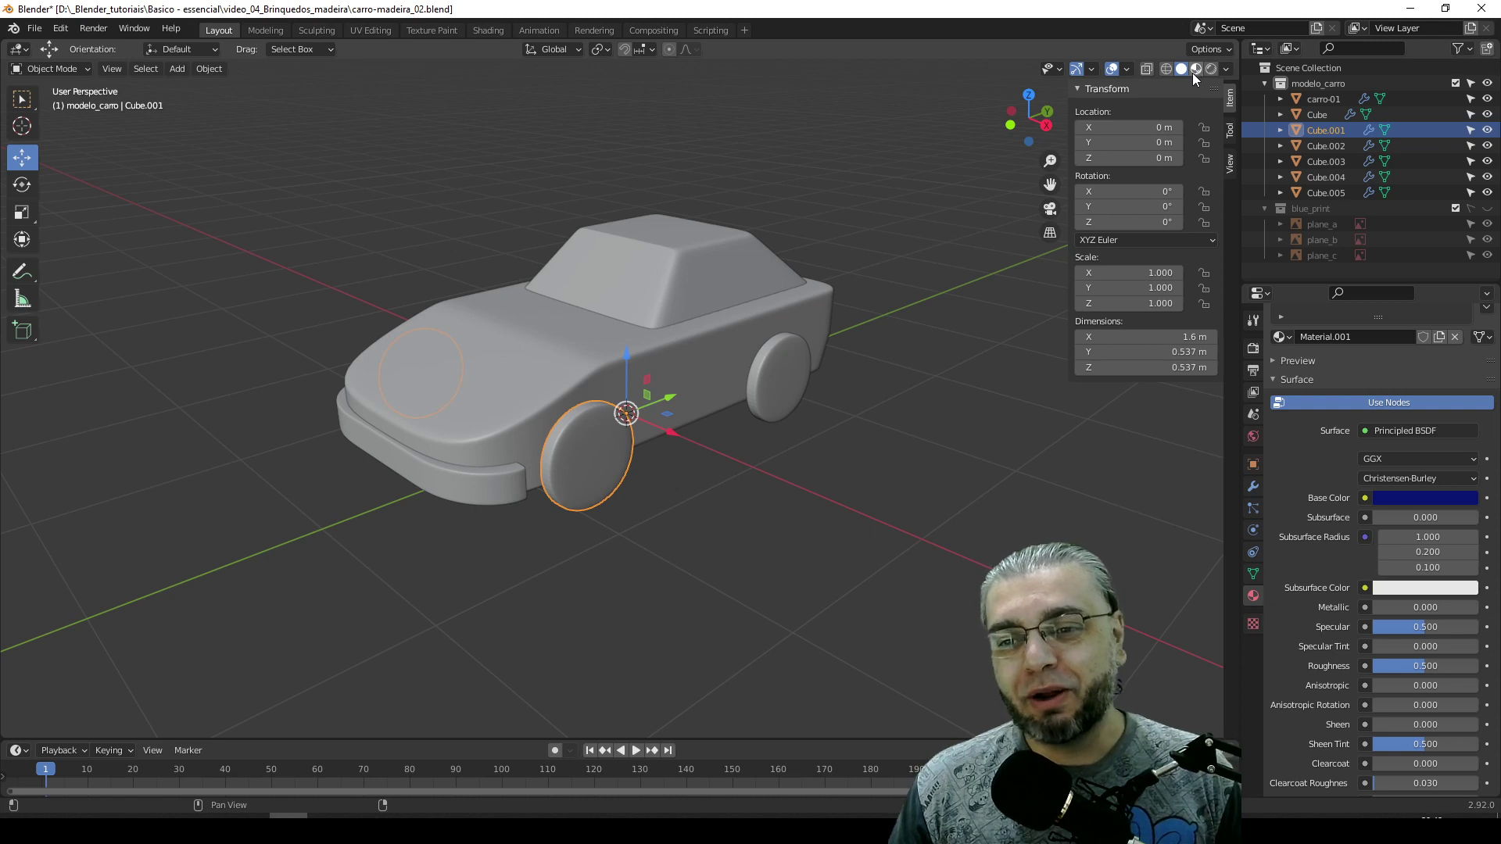
- Switch the viewport to Material Preview shading to see the blue front wheel
left_click(1195, 68)
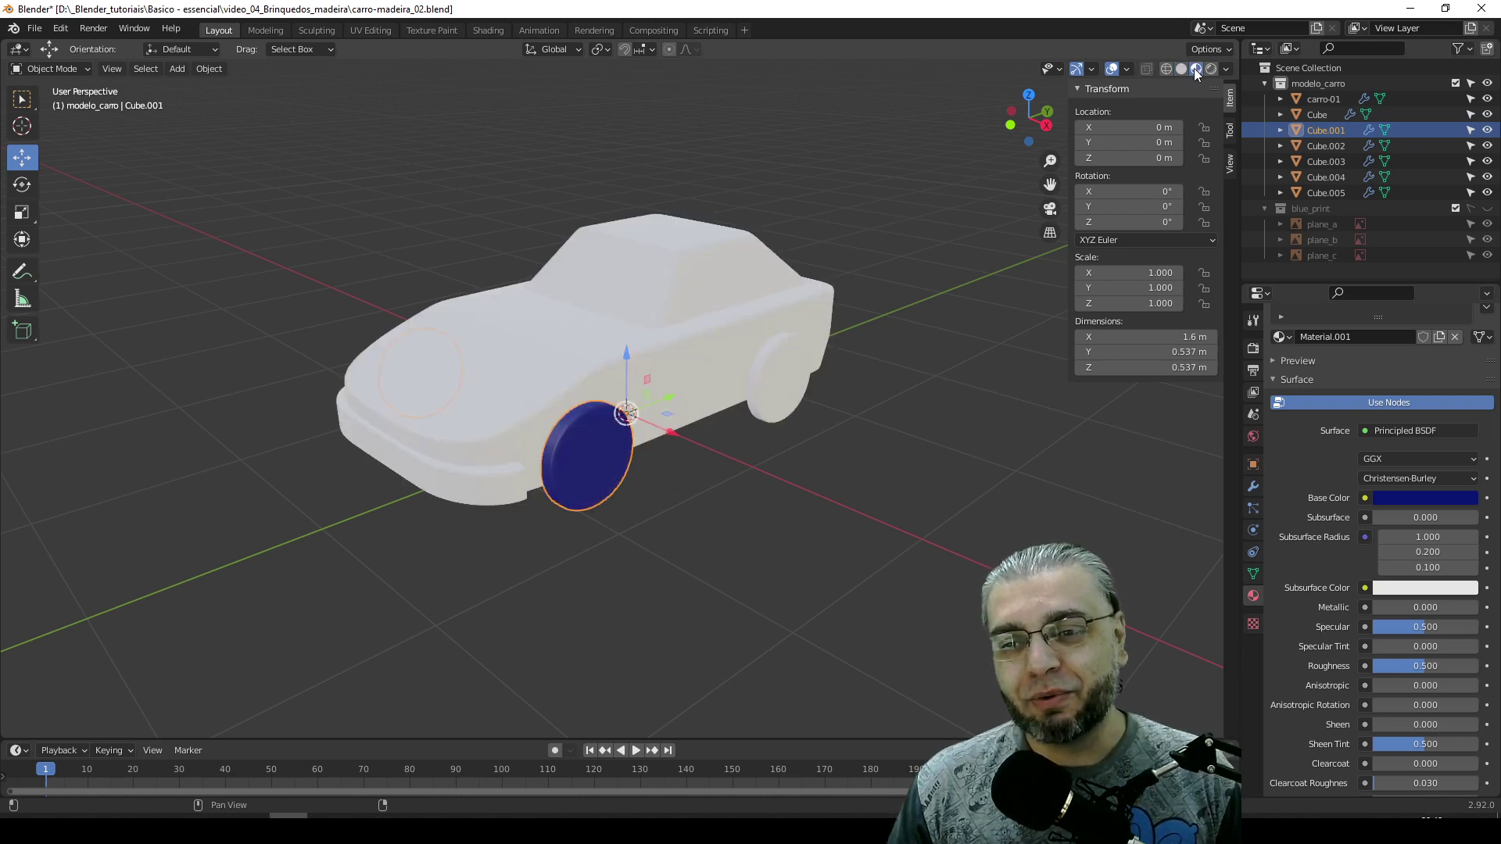
middle_click_drag(755, 429, 691, 505)
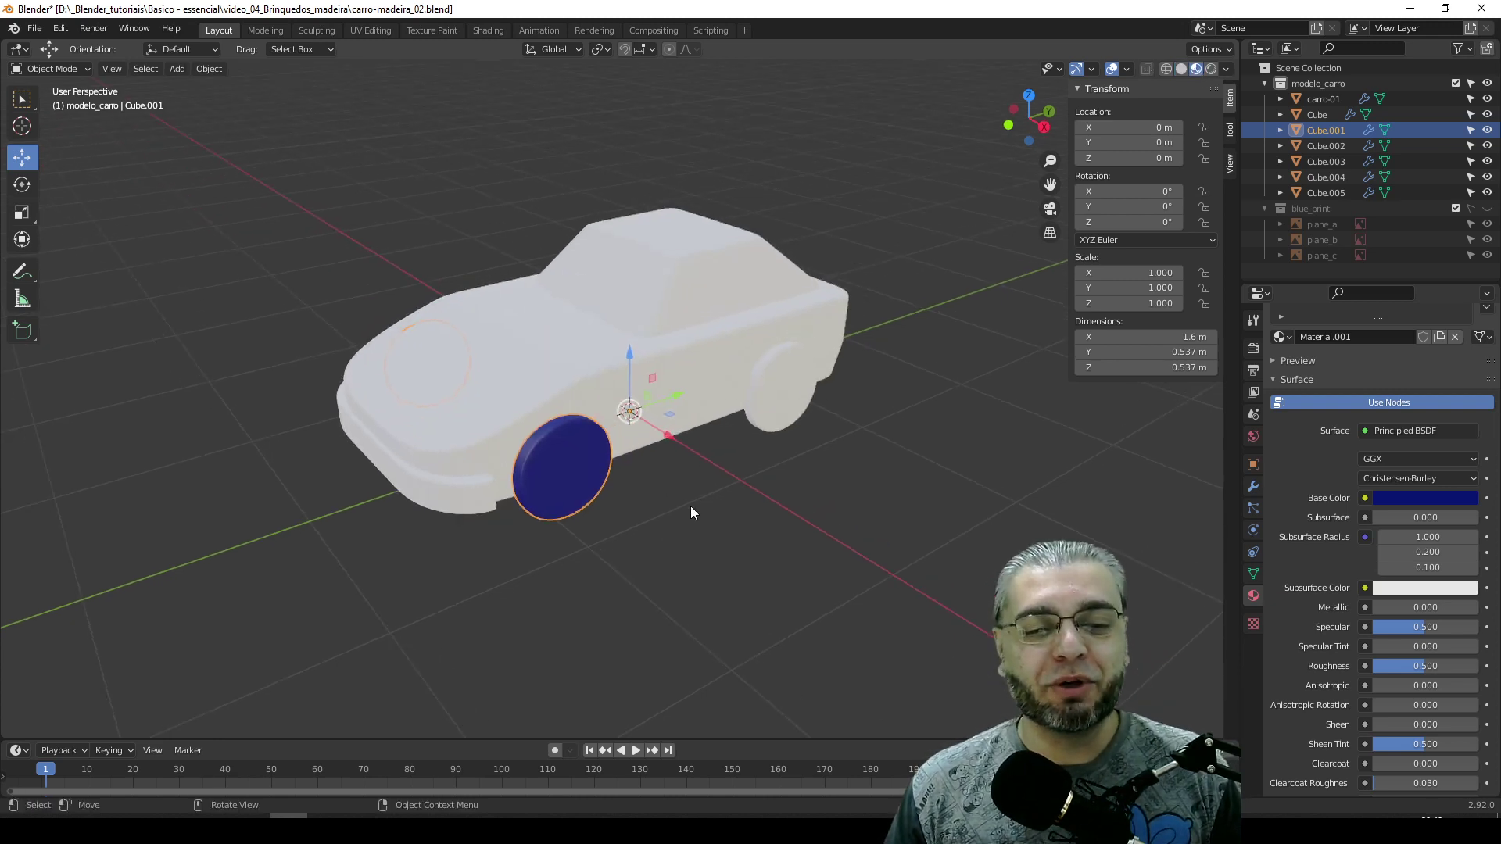
left_click(691, 505)
left_click(560, 484)
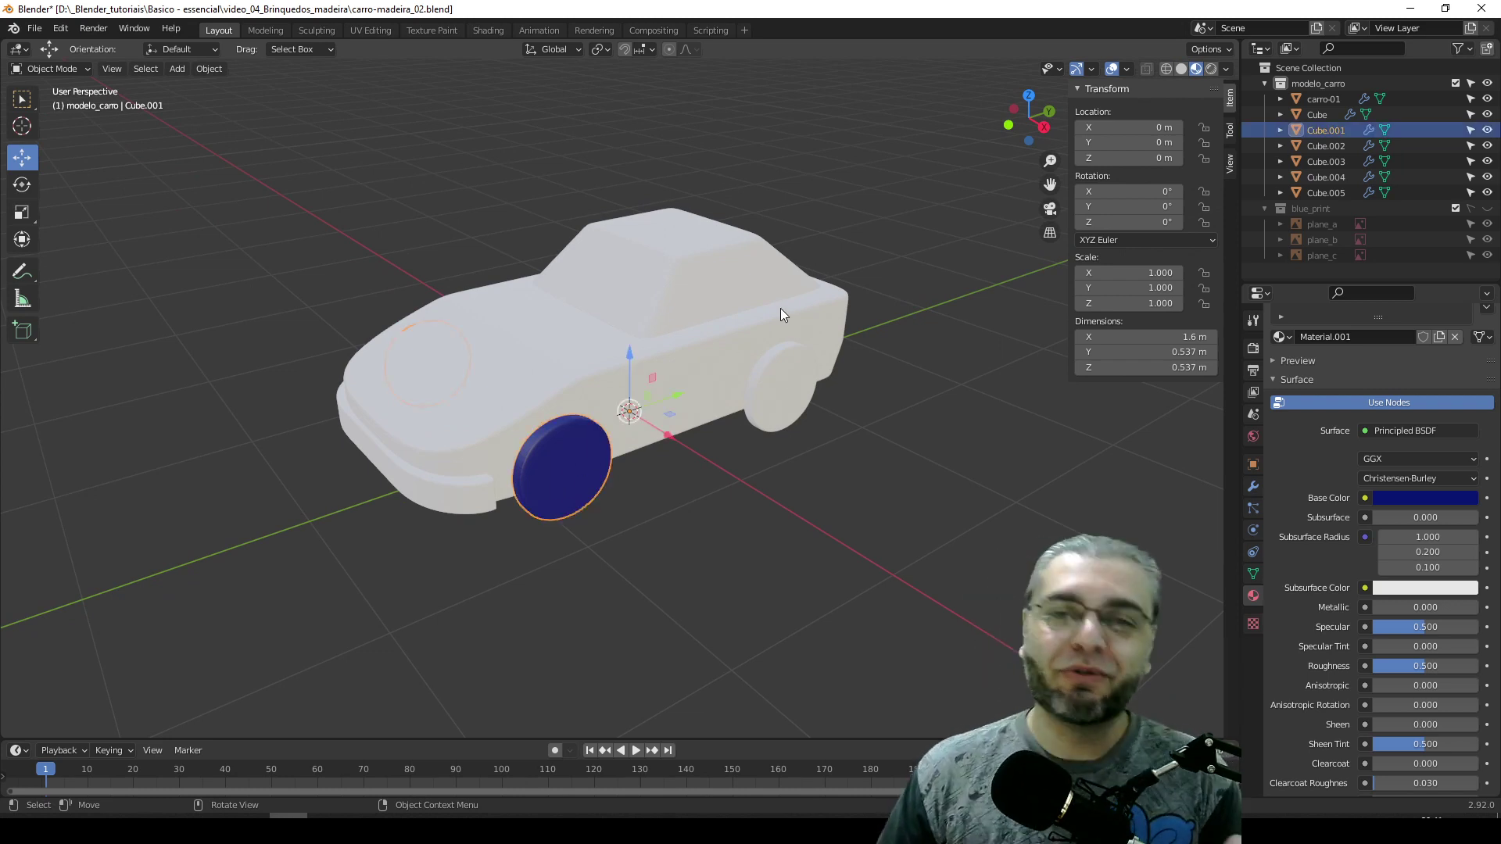
left_click(780, 499)
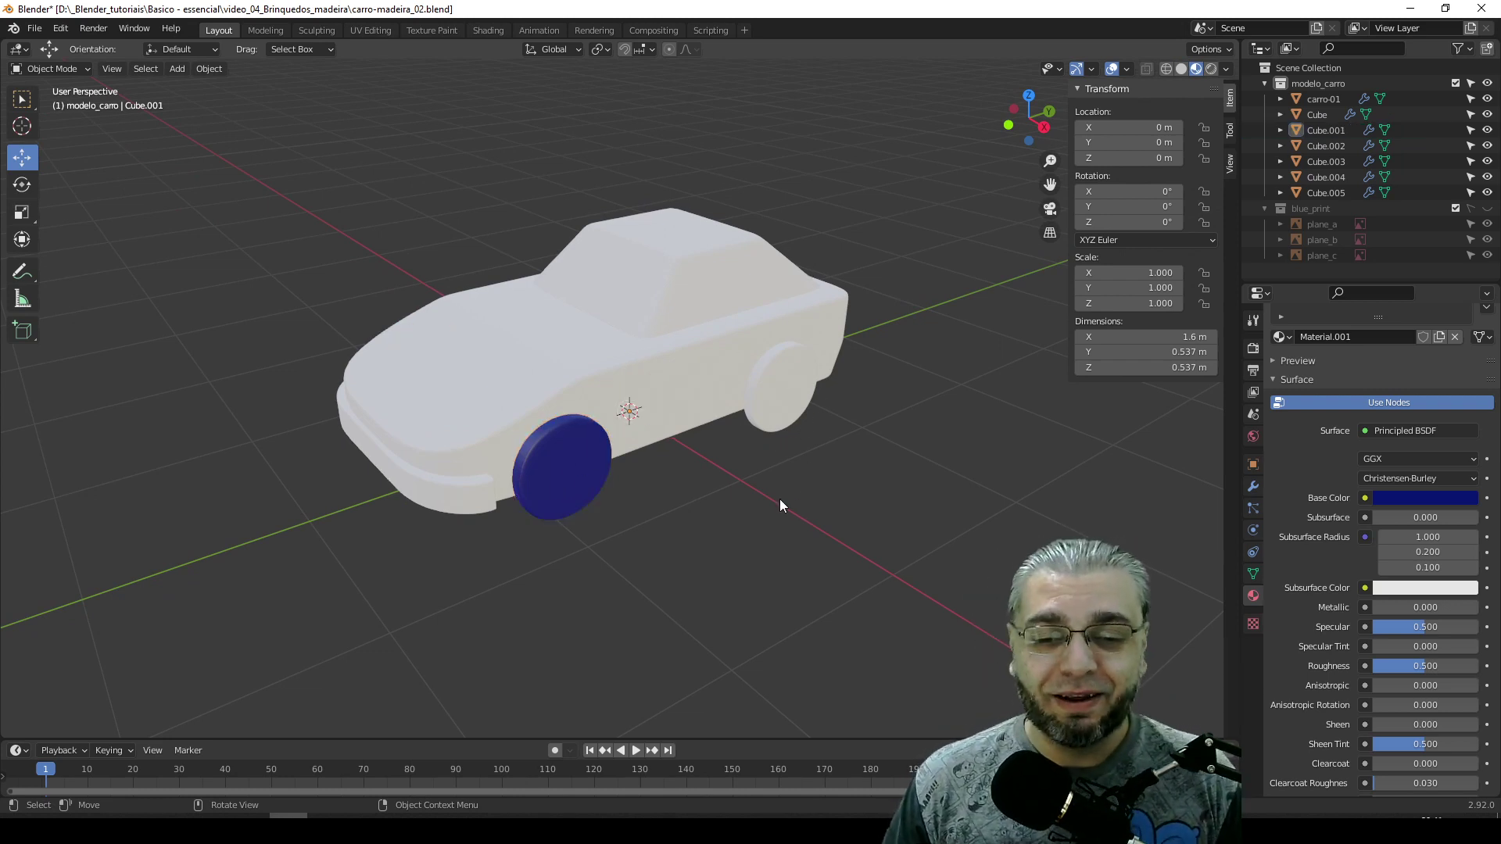
- Give rear wheel Cube.002 a new material with a near-black dark olive base colour
left_click(774, 410)
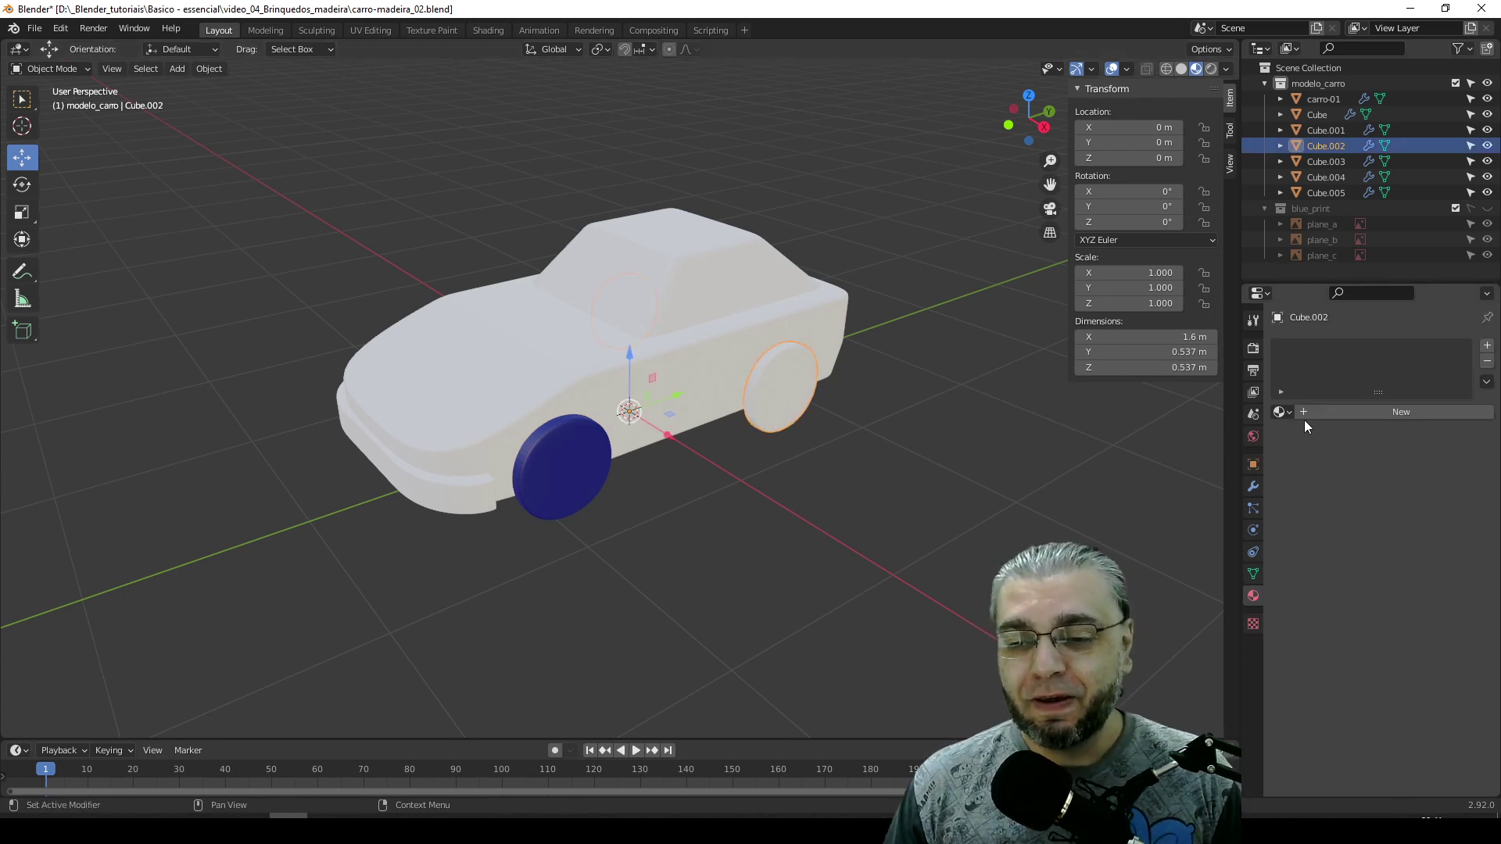
left_click(1335, 411)
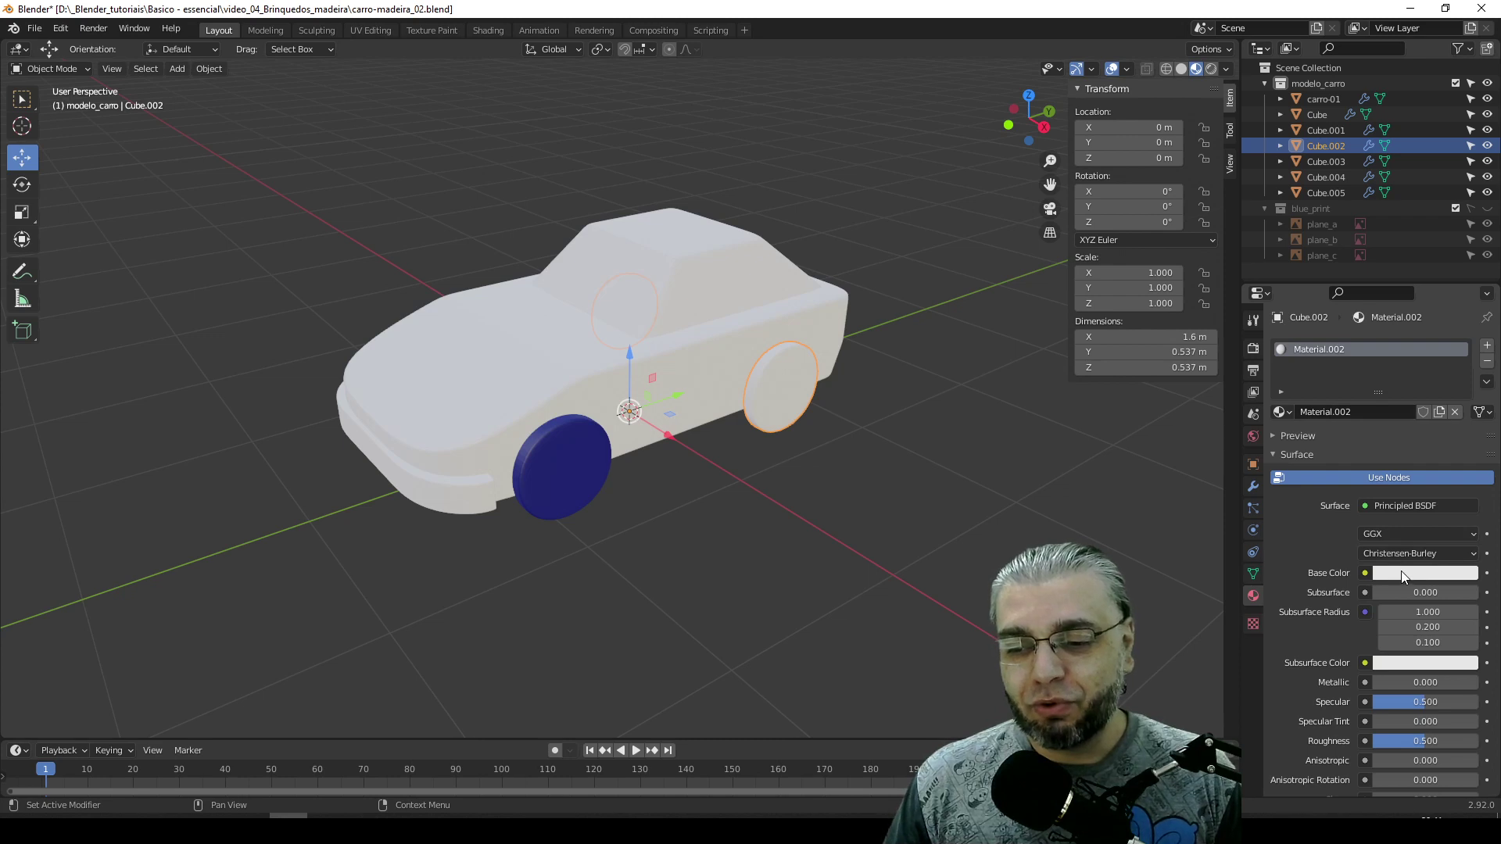
left_click(1407, 573)
left_click(1358, 433)
left_click_drag(1468, 435, 1469, 430)
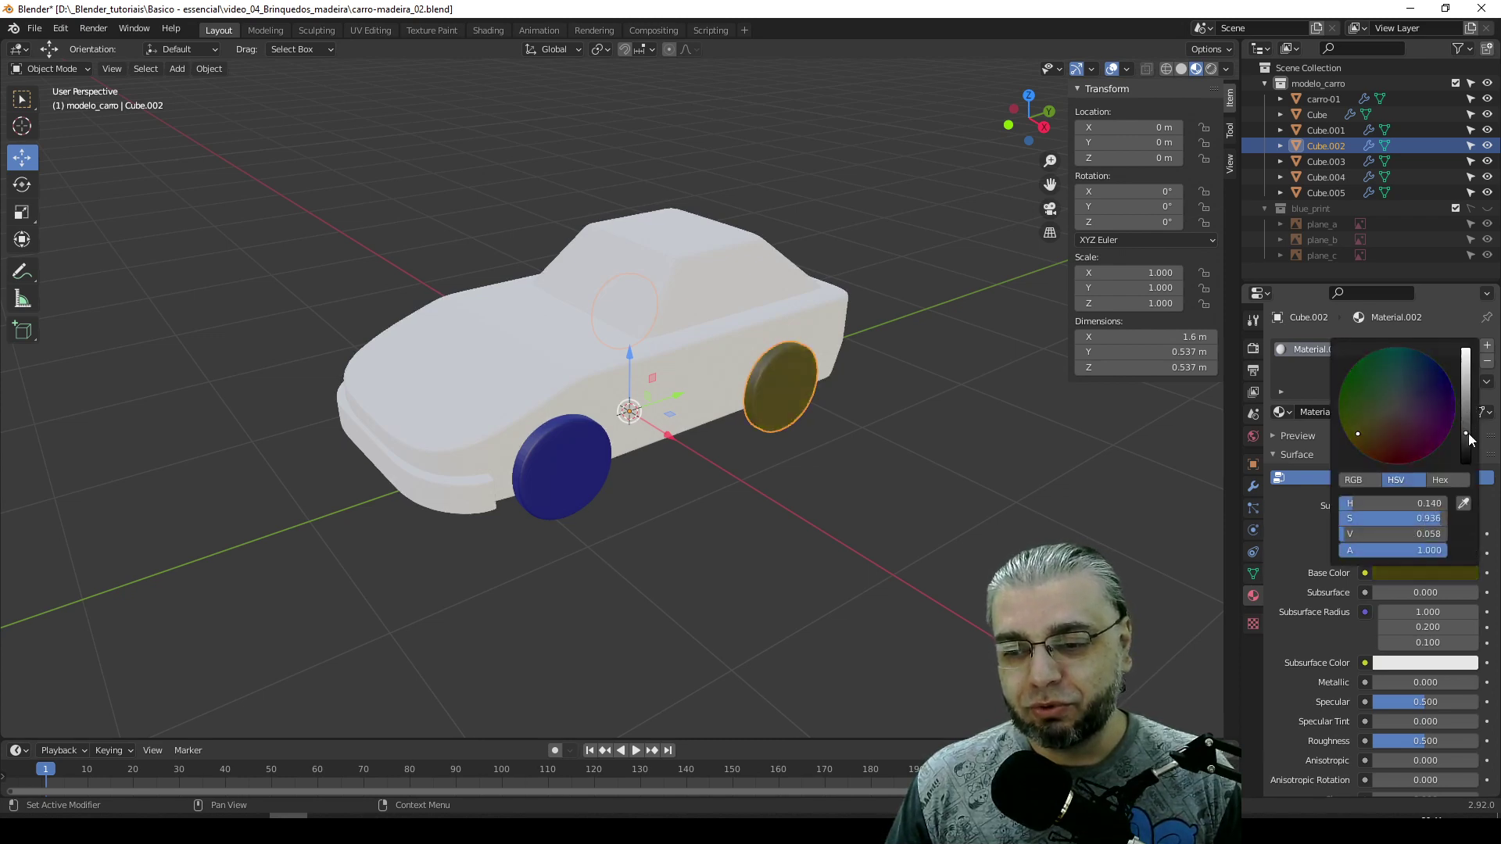
left_click(899, 461)
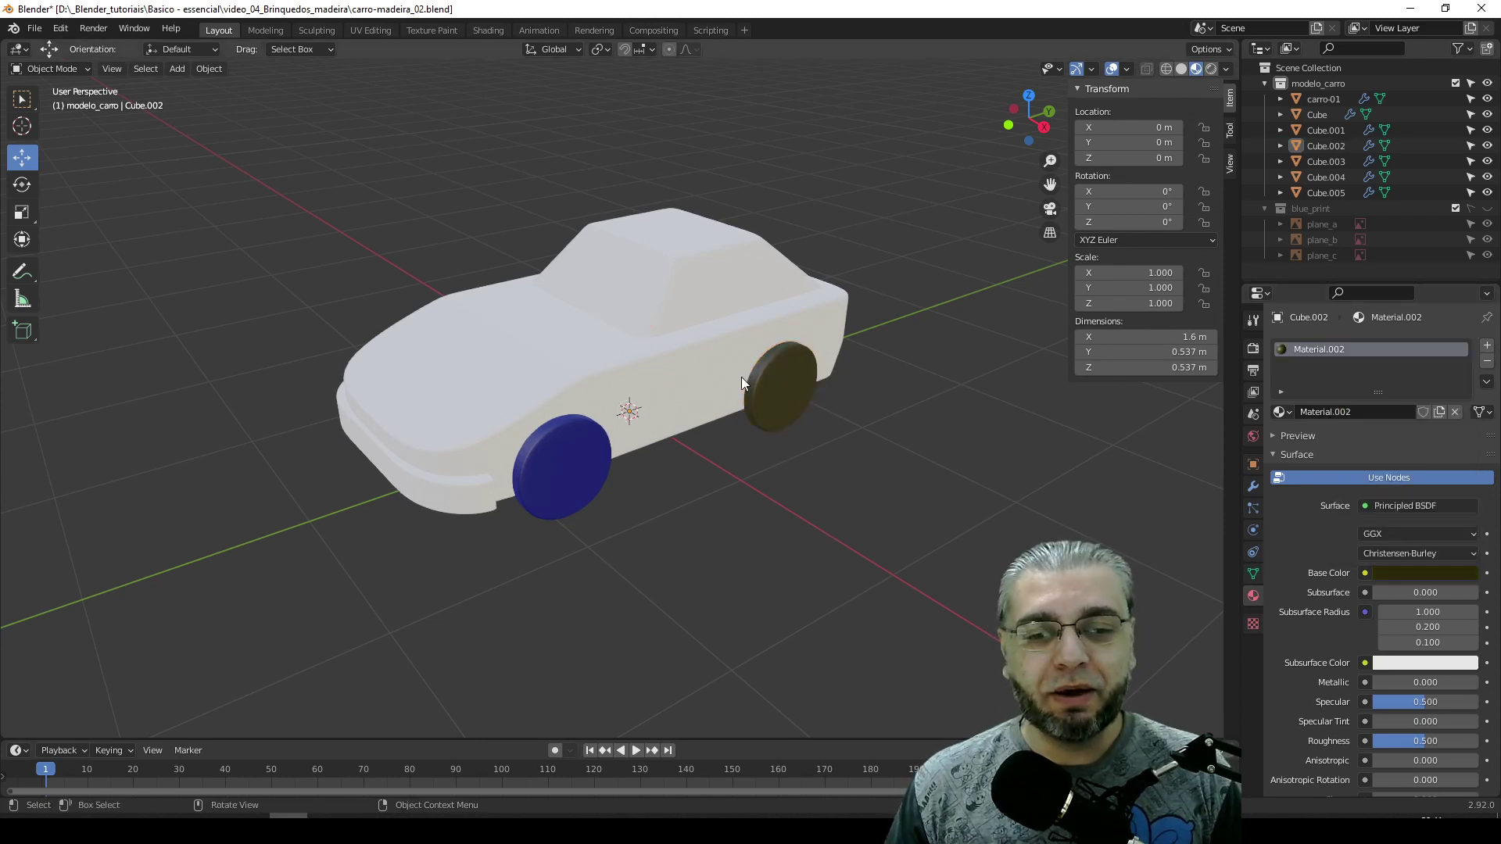
- Colour the cabin Cube green and the car body carro-01 red
left_click(668, 285)
left_click(1354, 412)
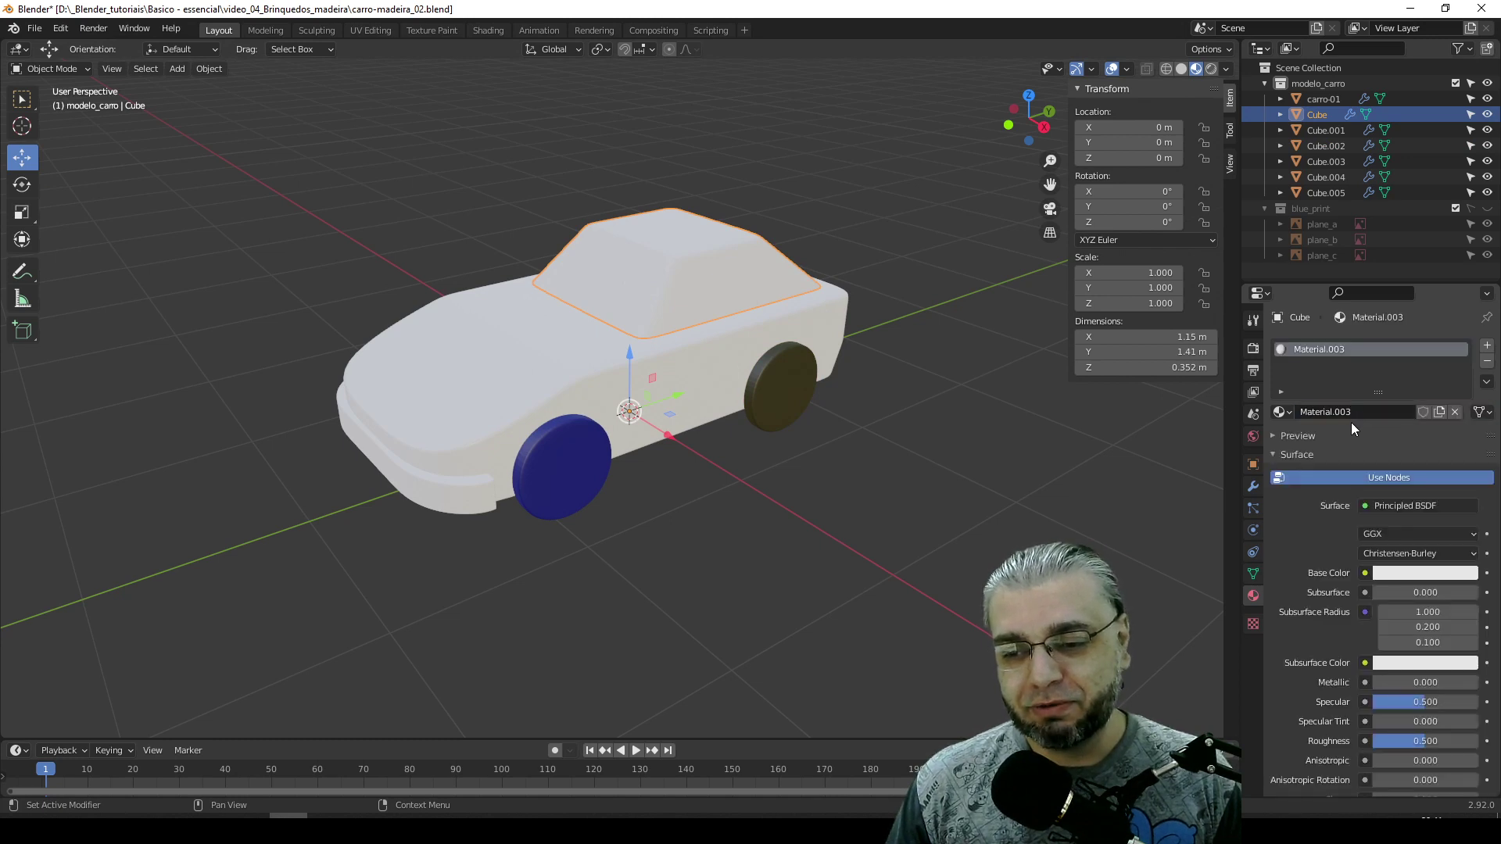
left_click(1372, 391)
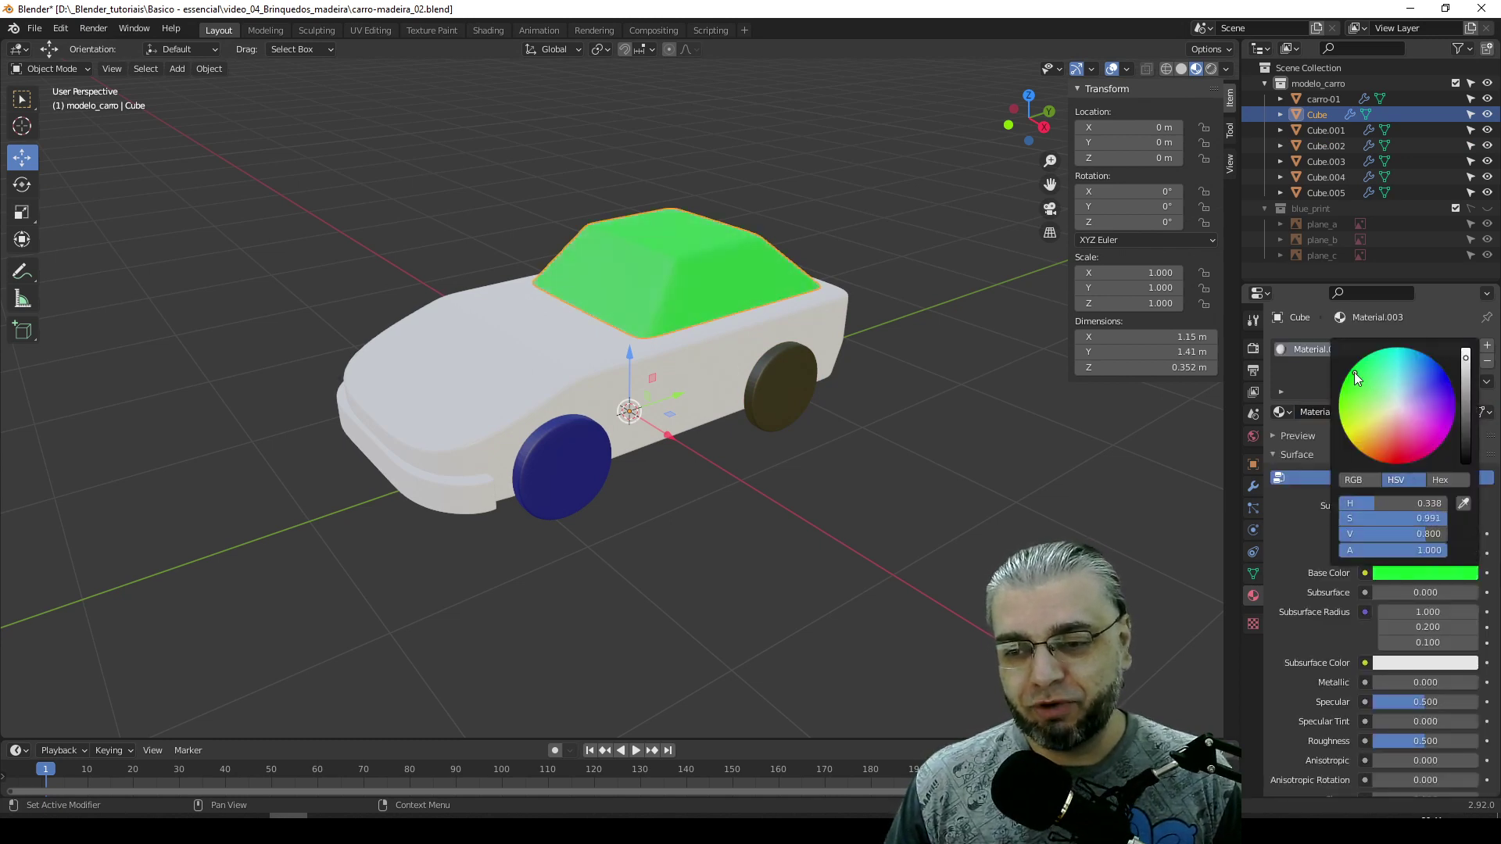
left_click(720, 369)
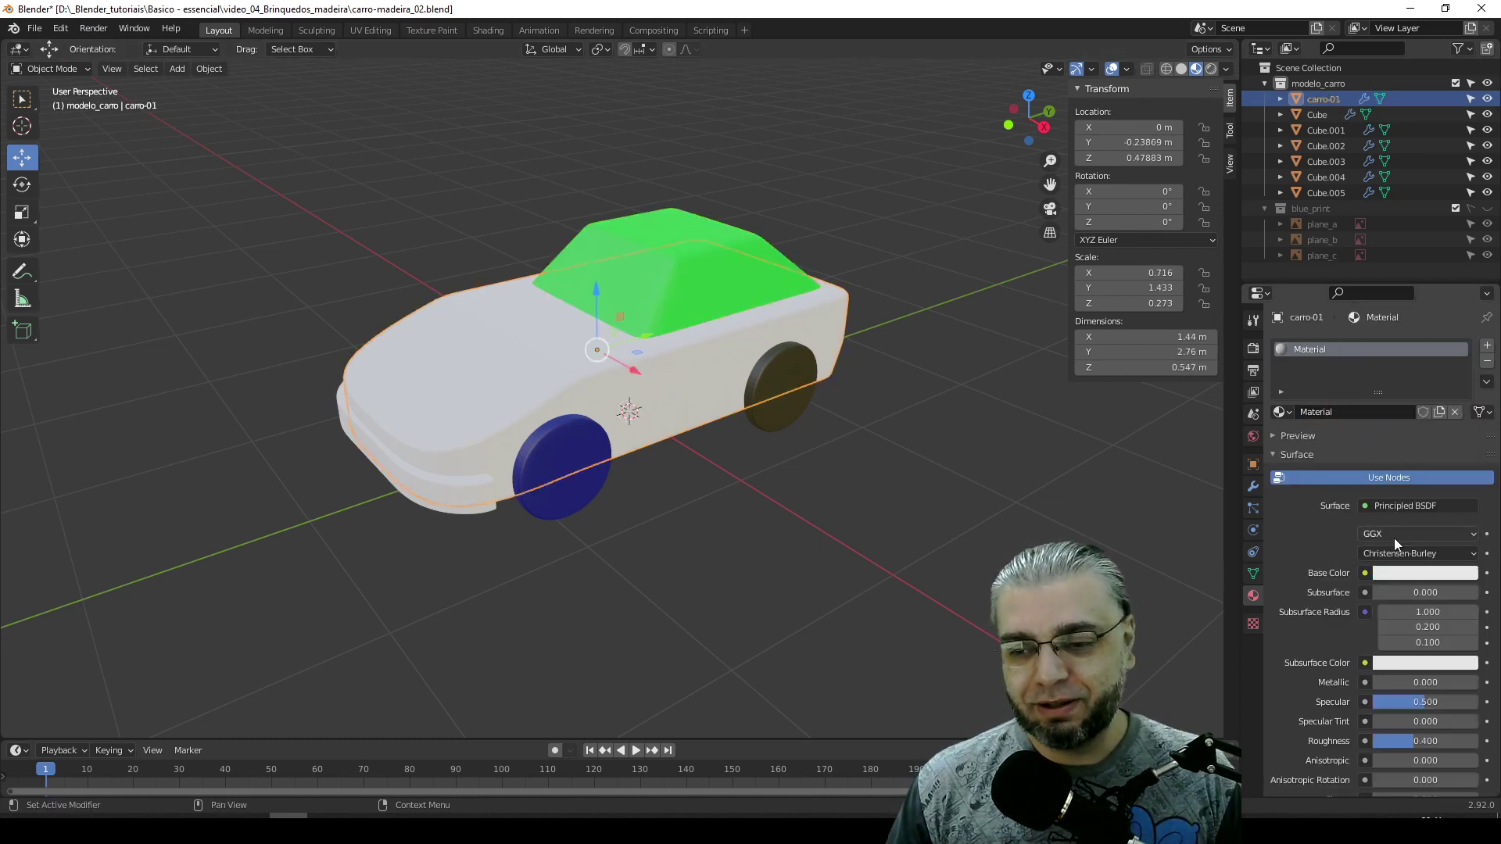
left_click(1417, 573)
left_click(1396, 454)
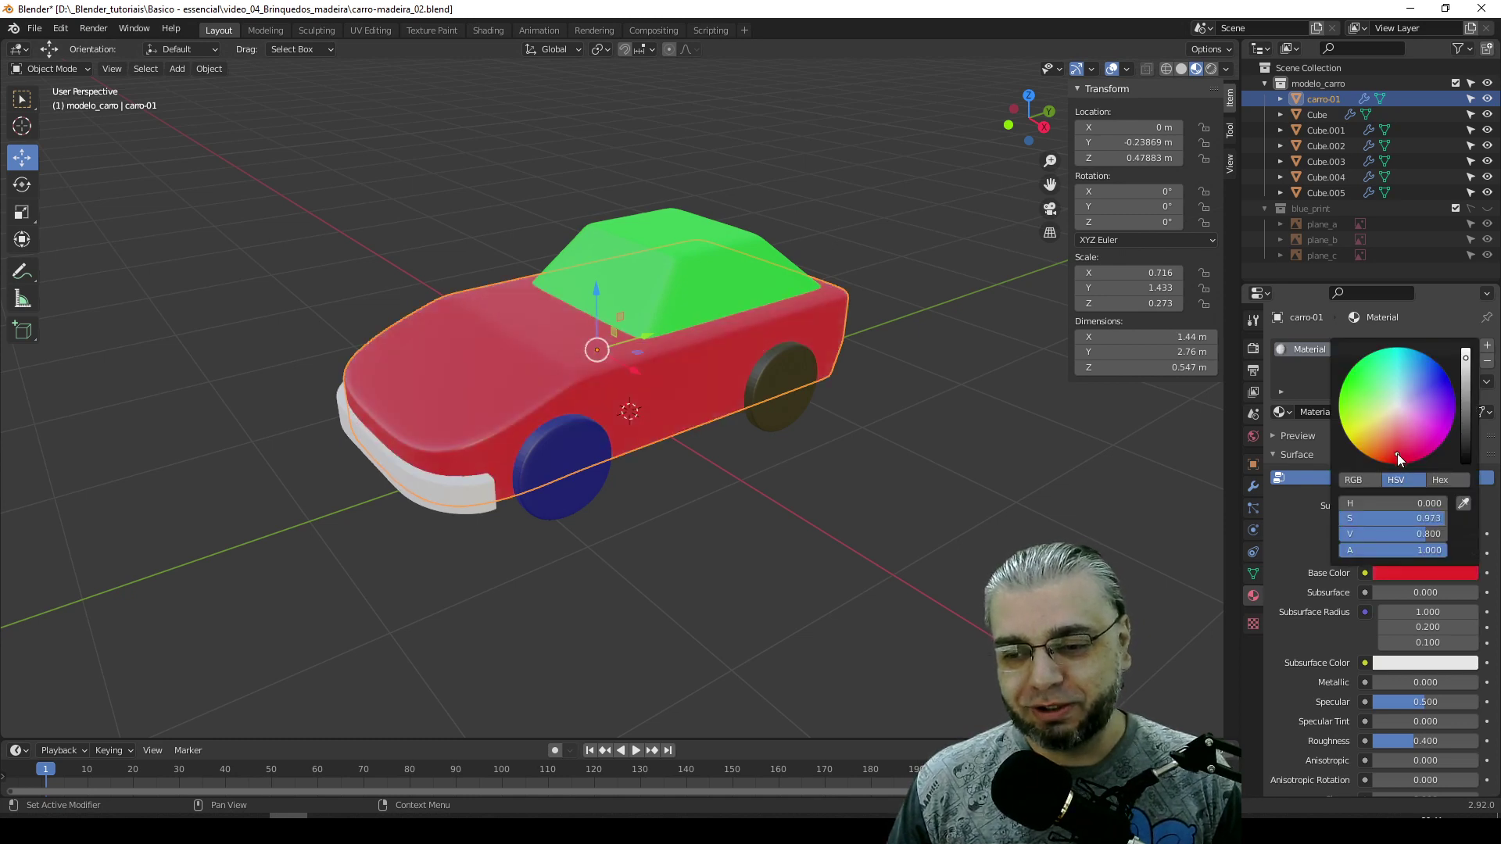
- Make the front bumper Cube.005 magenta with Material.004
left_click(464, 511)
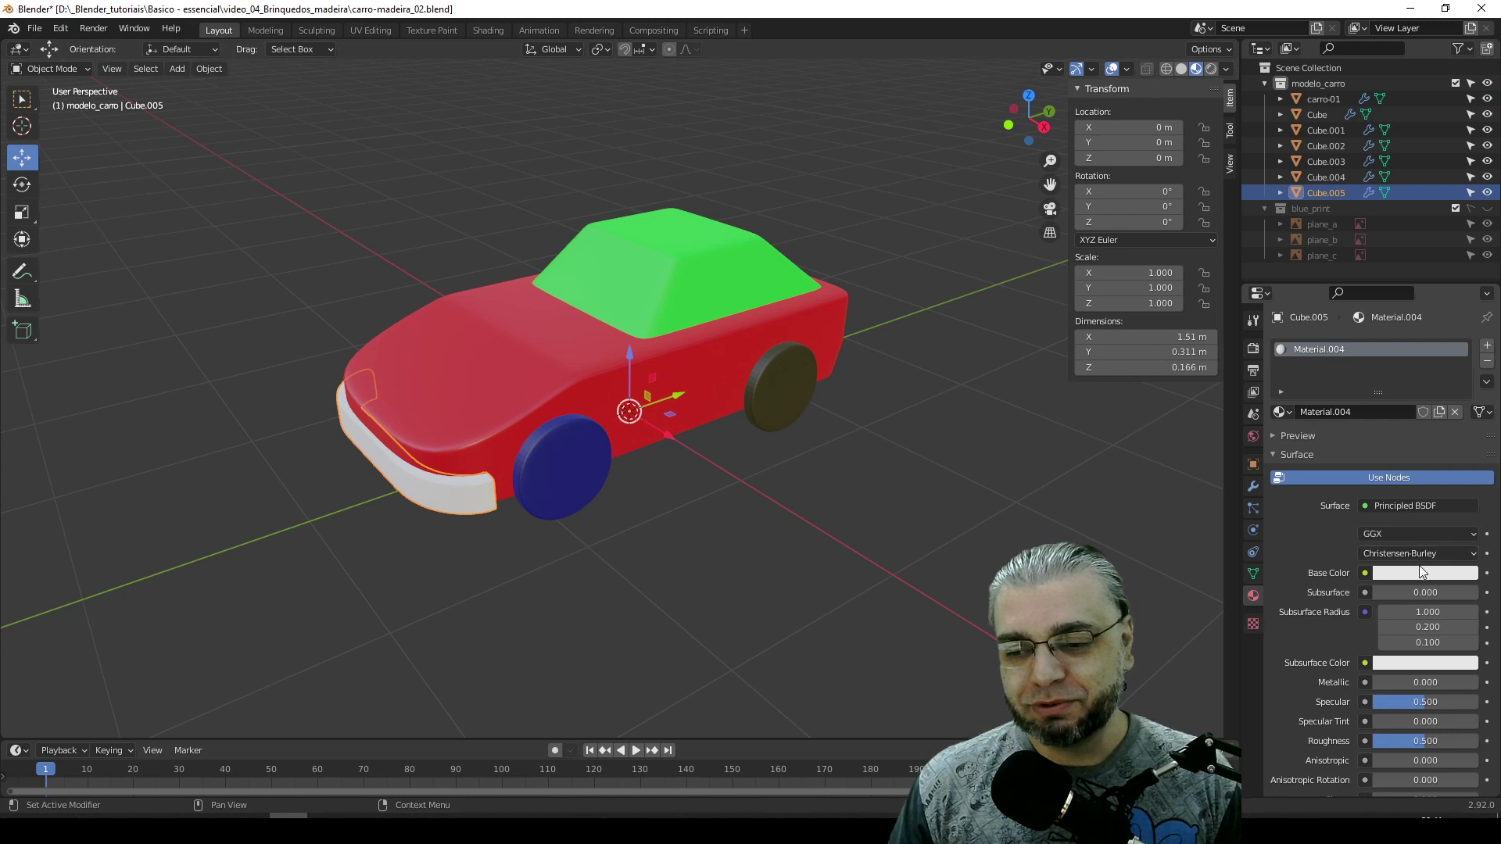
left_click(1420, 572)
left_click(1437, 435)
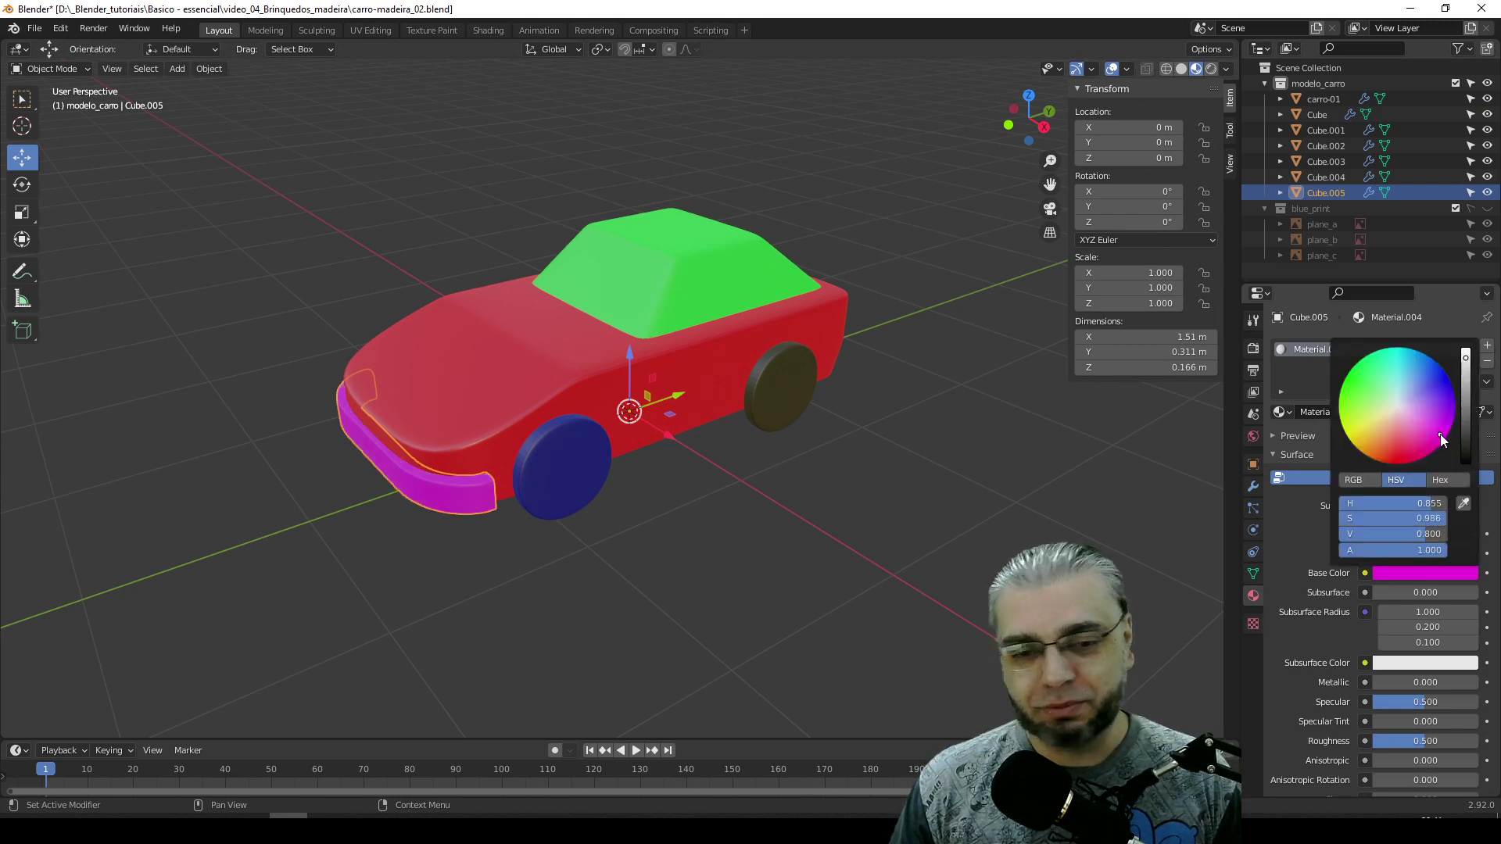
left_click(885, 518)
mouse_move(718, 433)
middle_mouse_down()
mouse_move(631, 514)
mouse_move(626, 491)
middle_mouse_up()
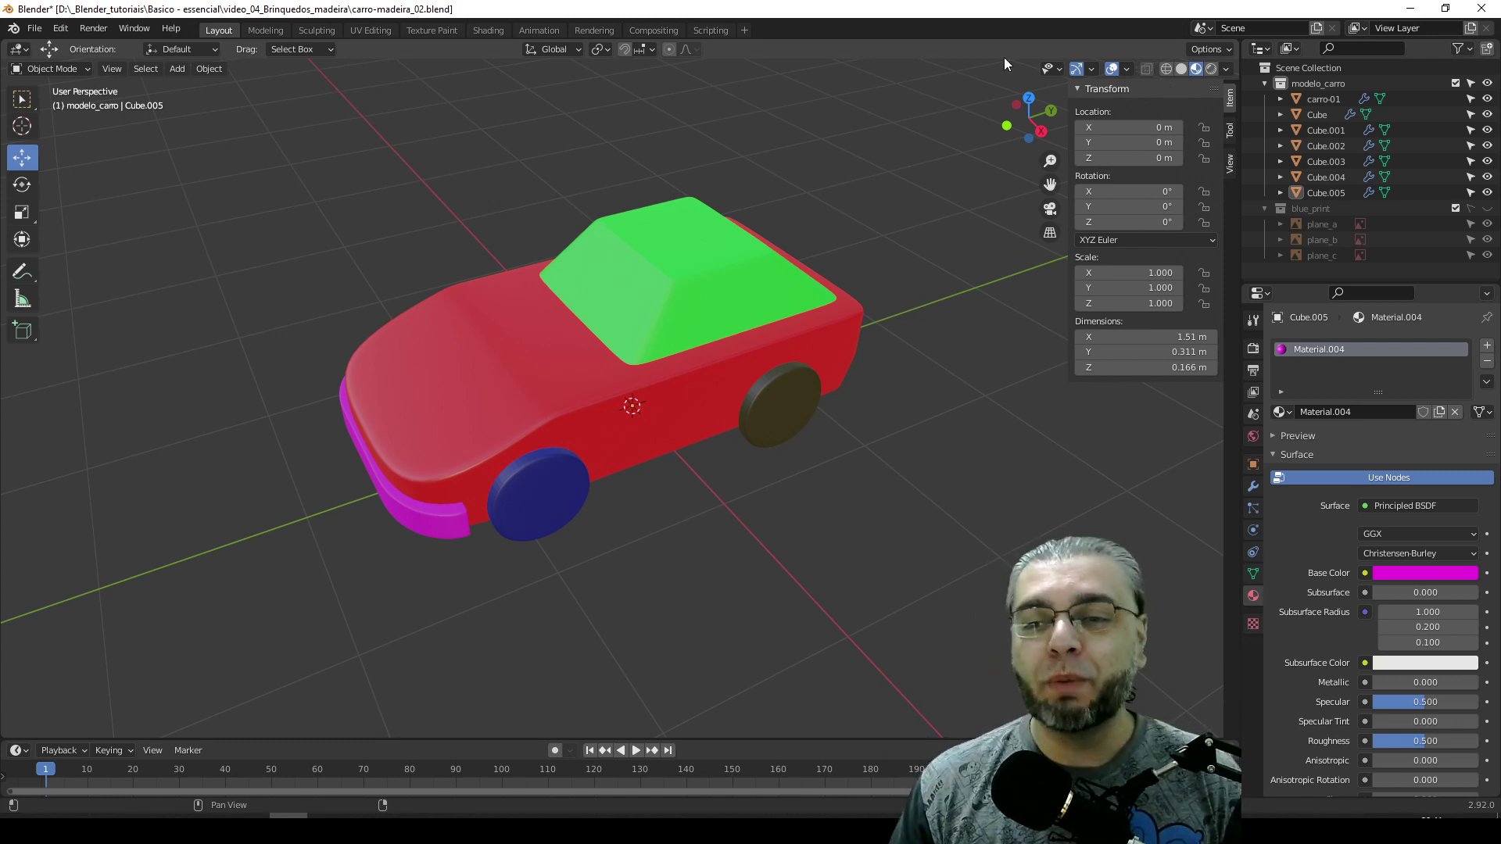
left_click(1210, 68)
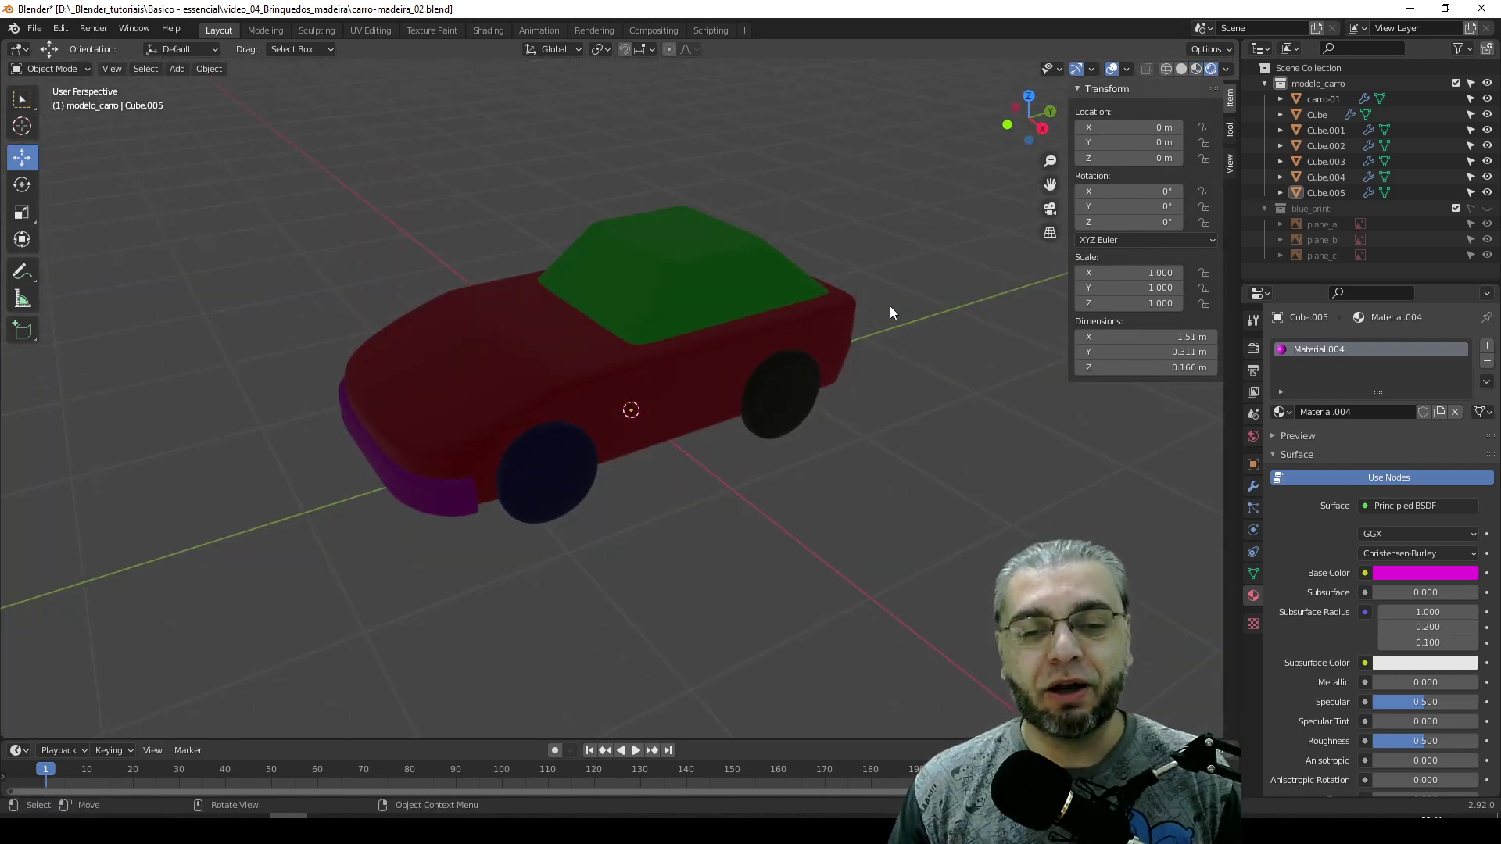
scroll(871, 308, "down", 3)
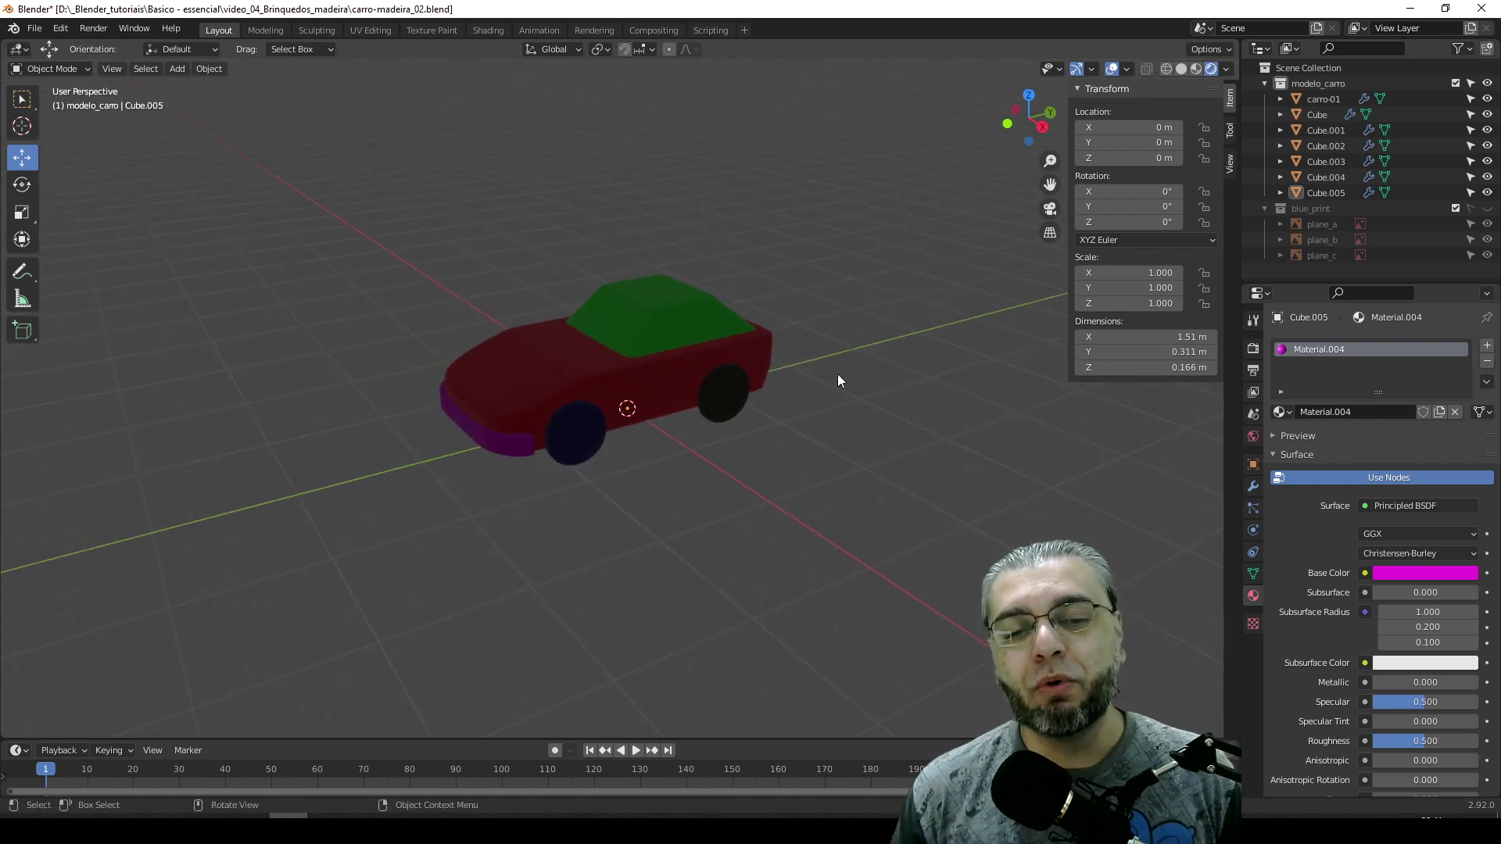
scroll(612, 433, "up", 1)
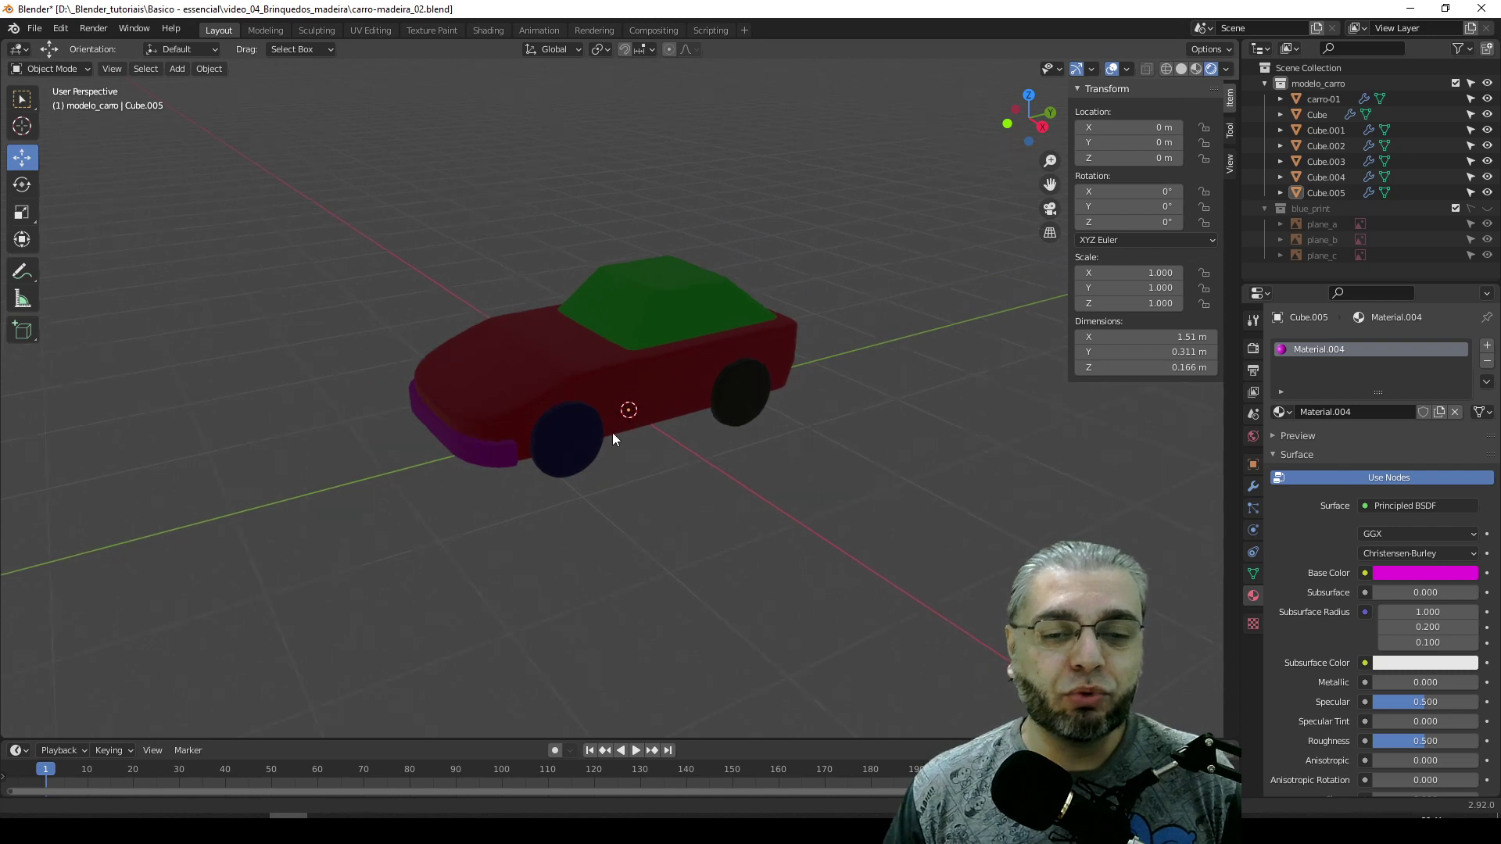
scroll(632, 504, "down", 1)
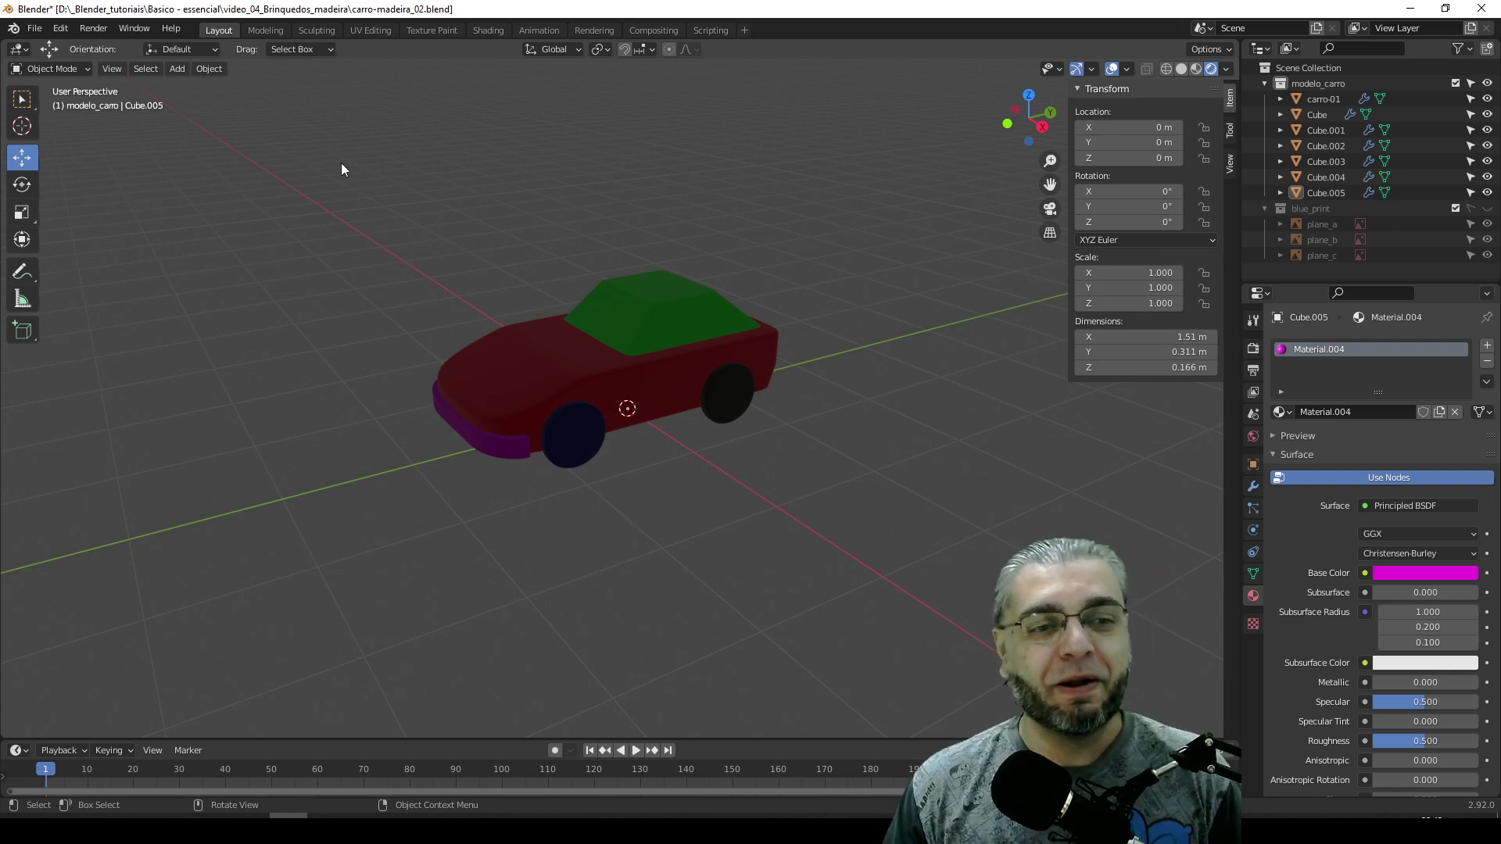
- Add a point light and place it at X -0.299, Y -1.228, Z 1.56 m
left_click(179, 72)
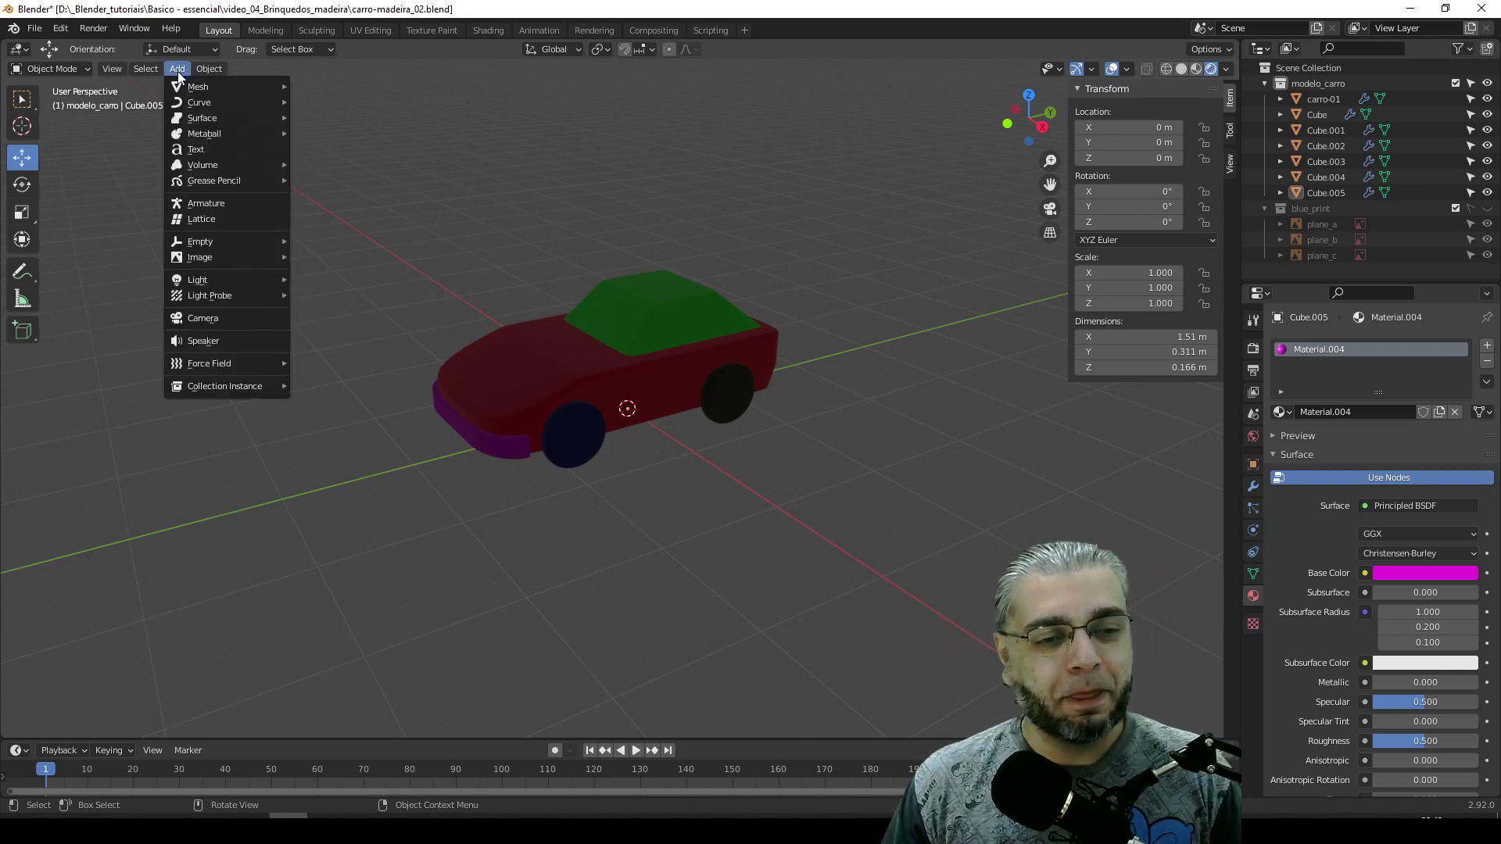
mouse_move(197, 279)
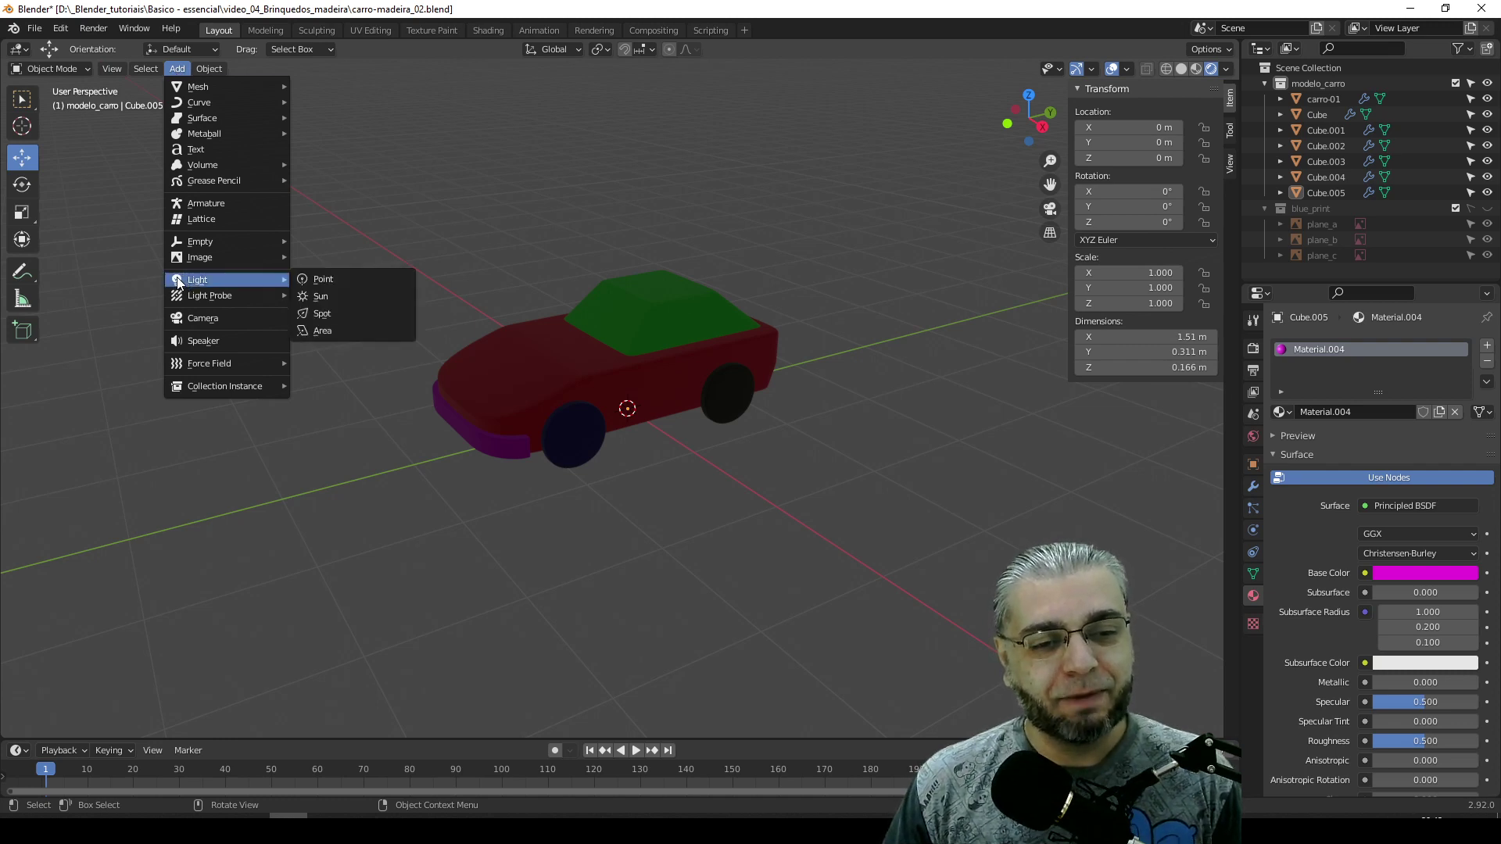
left_click(313, 278)
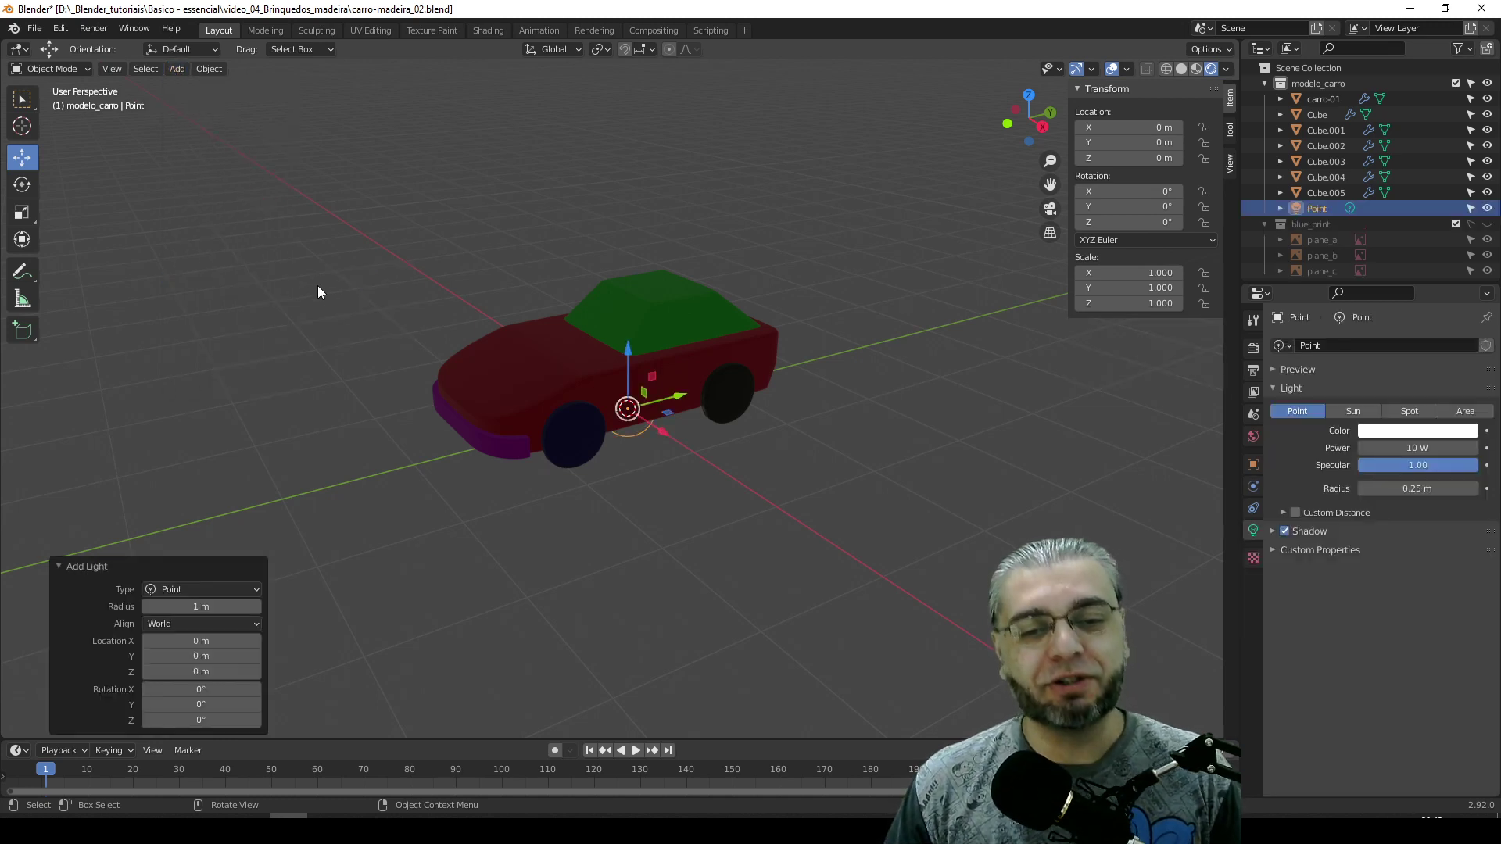
mouse_move(627, 352)
left_mouse_down()
mouse_move(623, 186)
mouse_move(637, 197)
mouse_move(554, 298)
left_mouse_up()
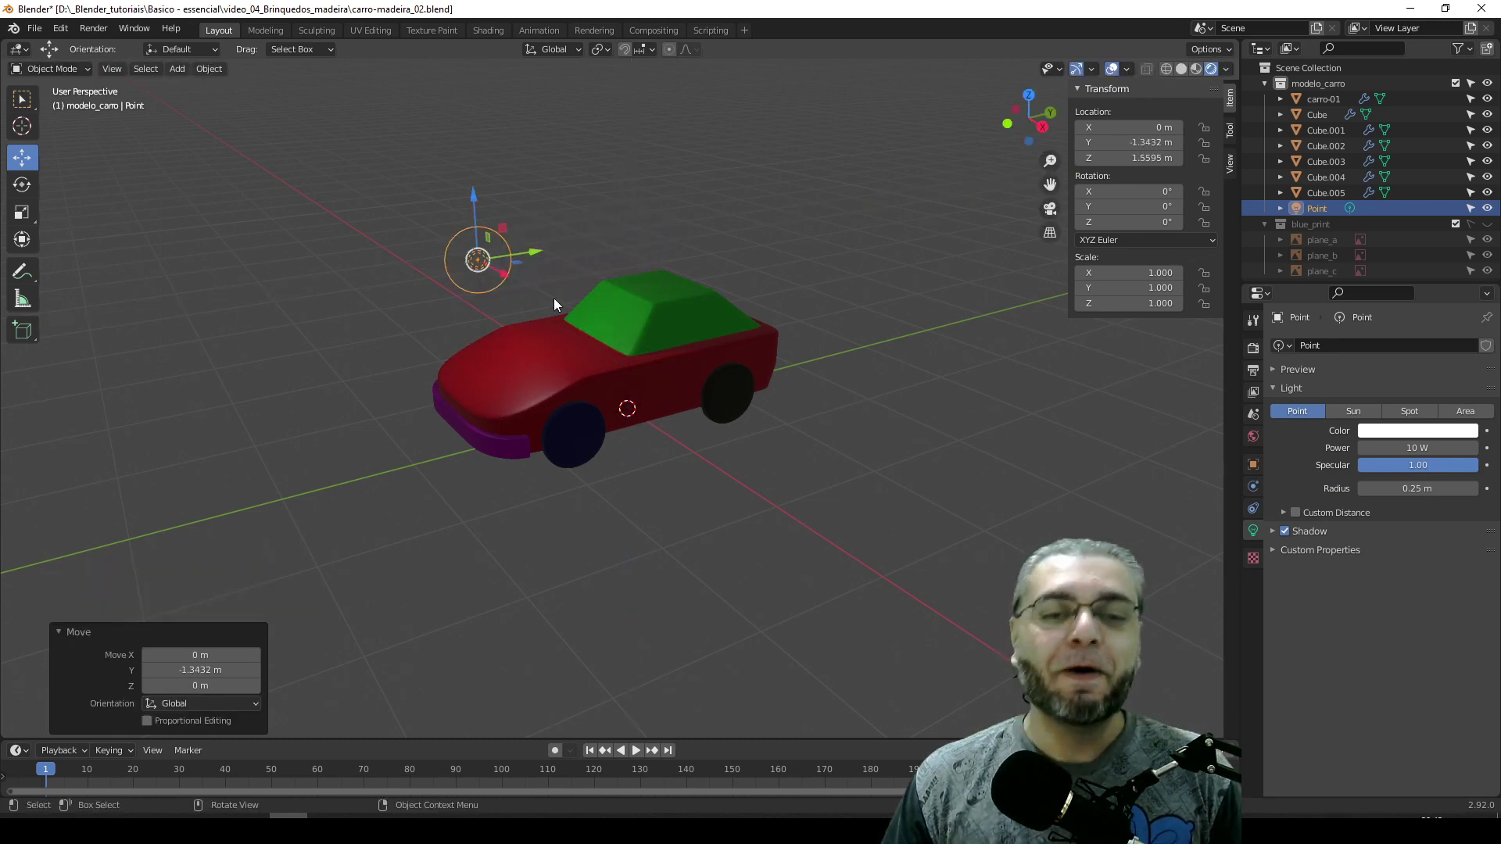
mouse_move(555, 304)
middle_mouse_down()
mouse_move(541, 363)
mouse_move(666, 414)
mouse_move(633, 378)
mouse_move(554, 365)
middle_mouse_up()
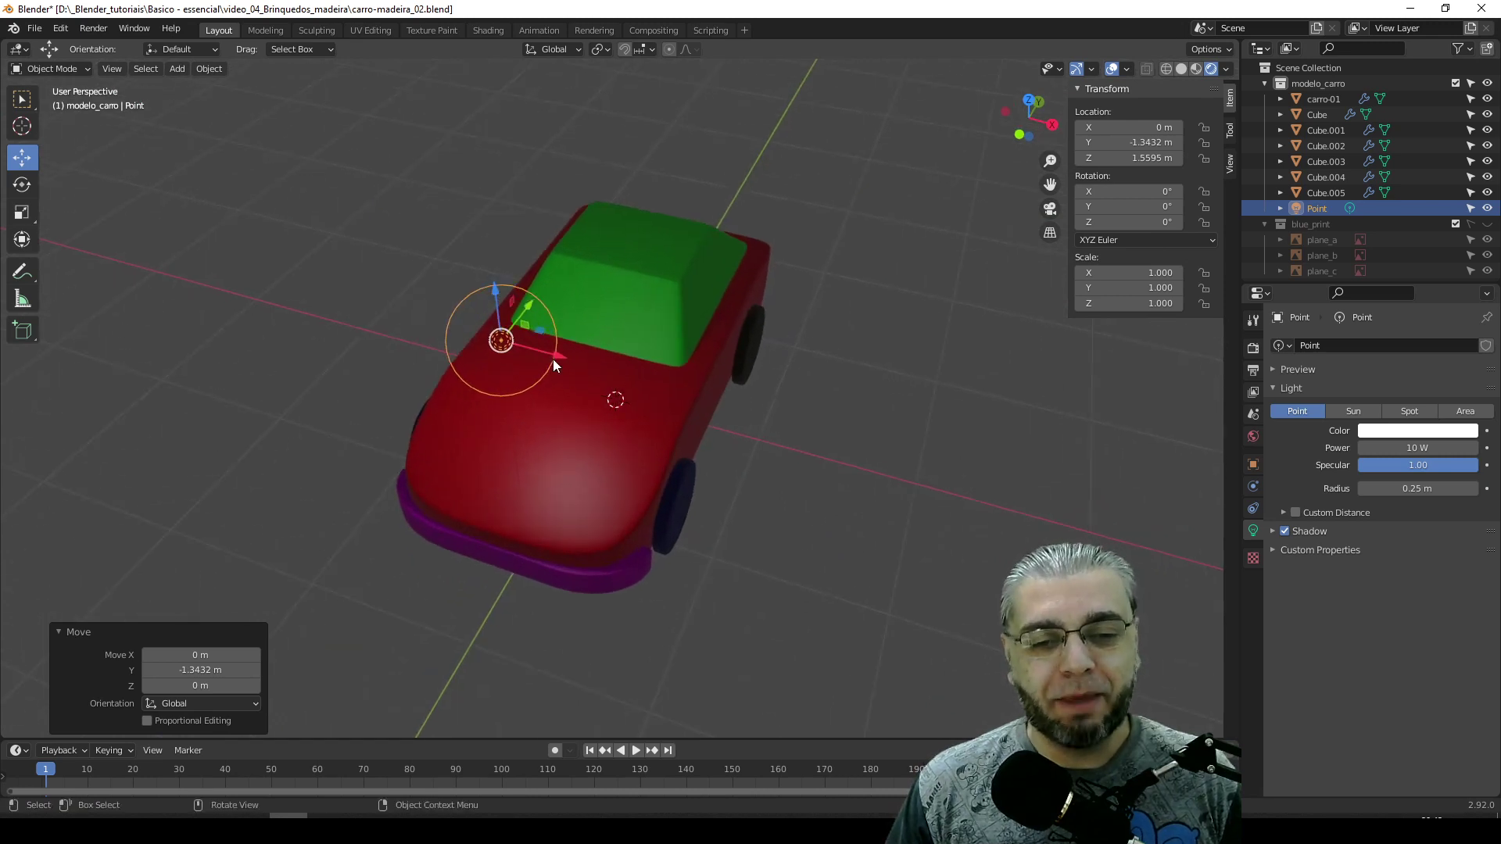
left_click_drag(553, 365, 443, 306)
mouse_move(442, 306)
middle_mouse_down()
mouse_move(487, 354)
mouse_move(471, 319)
mouse_move(558, 373)
mouse_move(564, 400)
middle_mouse_up()
mouse_move(514, 285)
left_mouse_down()
mouse_move(586, 282)
mouse_move(541, 307)
left_mouse_up()
mouse_move(541, 307)
middle_mouse_down()
mouse_move(678, 420)
mouse_move(625, 376)
mouse_move(588, 373)
mouse_move(734, 430)
mouse_move(635, 428)
middle_mouse_up()
key("g")
left_click(663, 372)
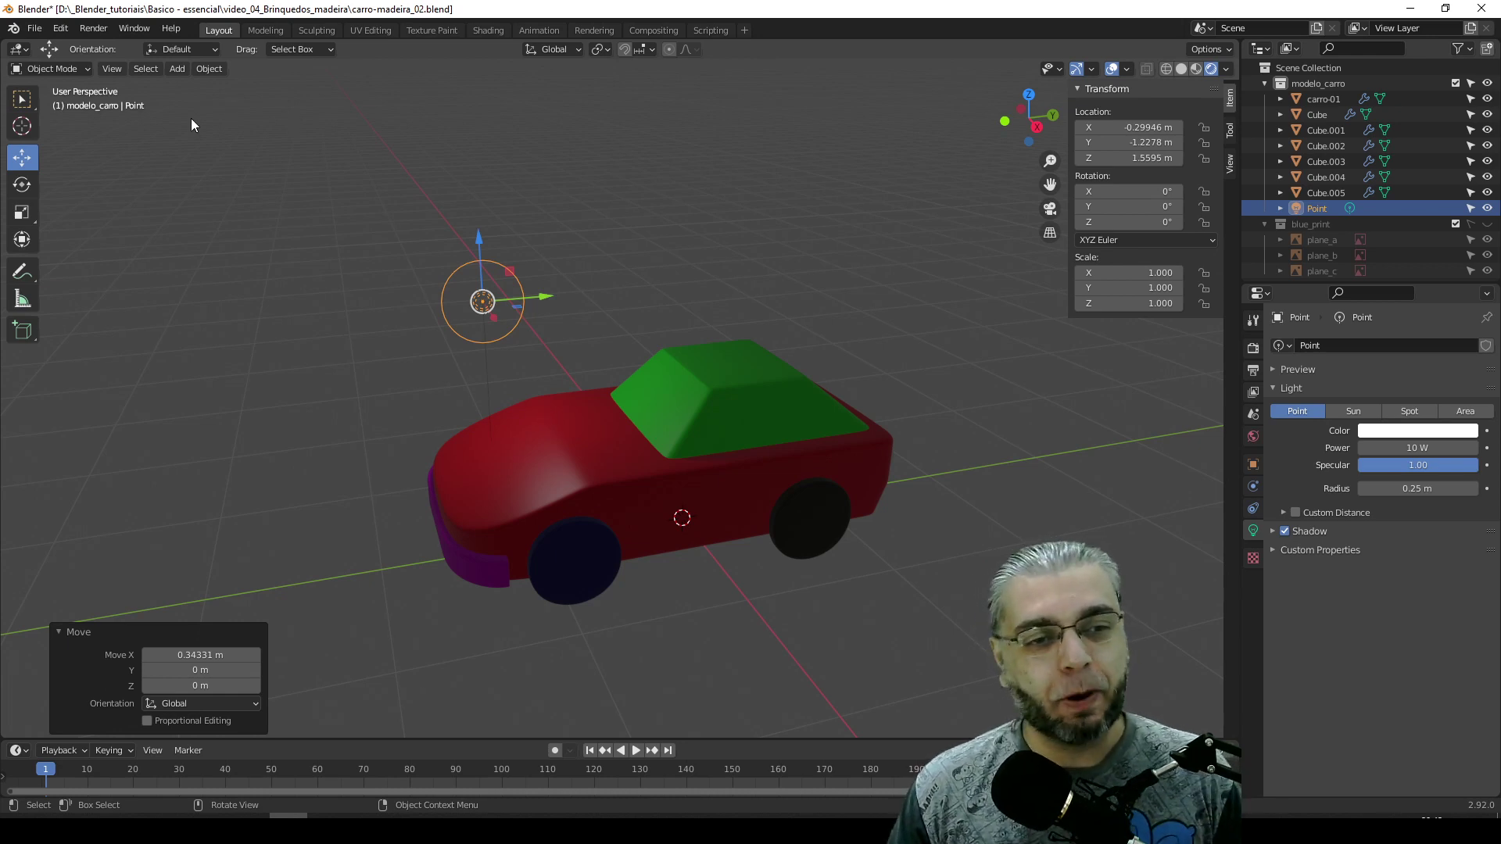
left_click(177, 69)
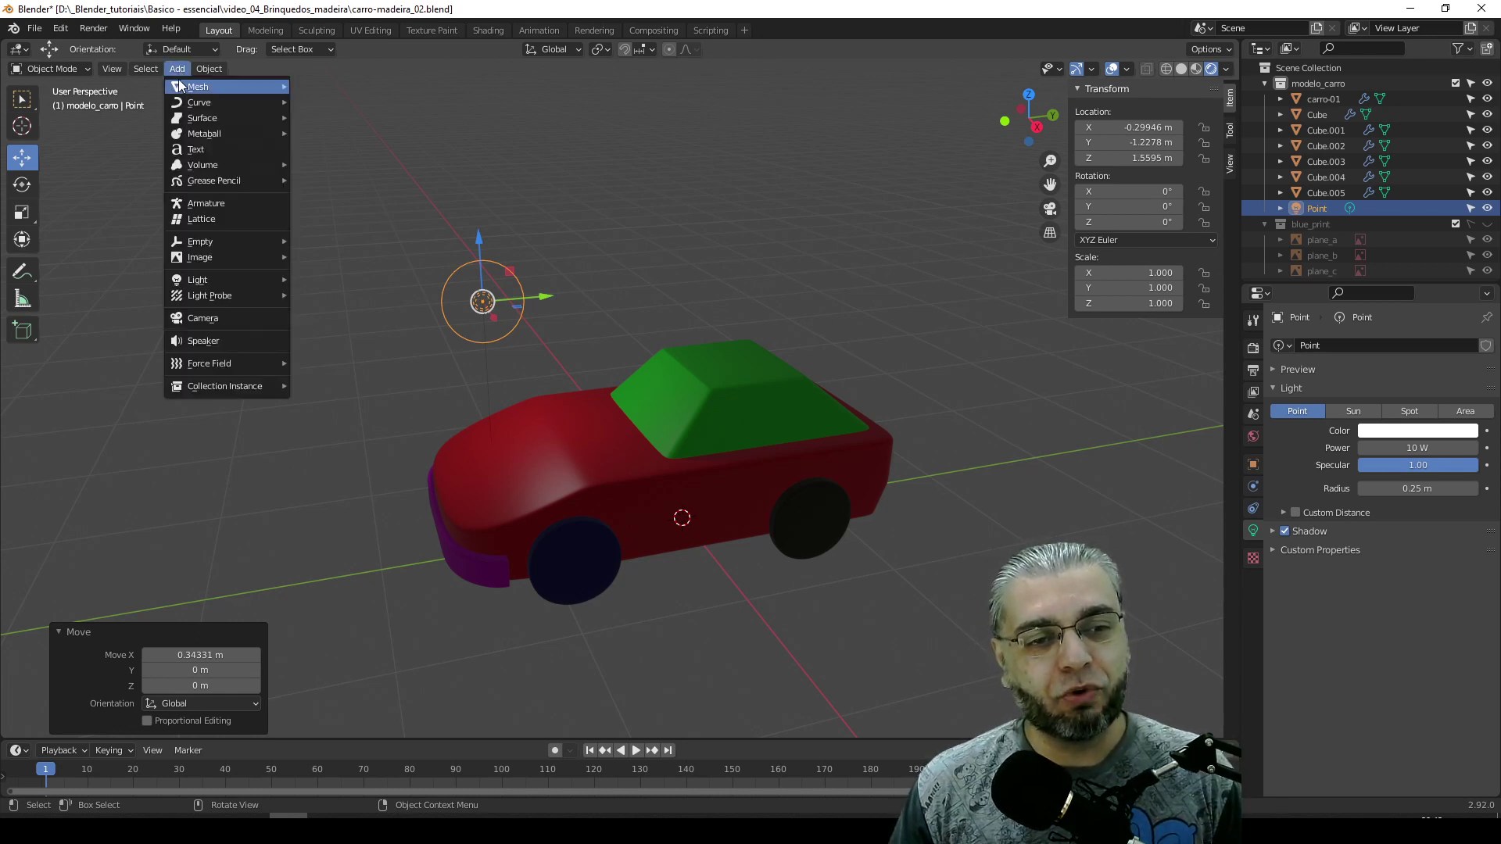
mouse_move(225, 87)
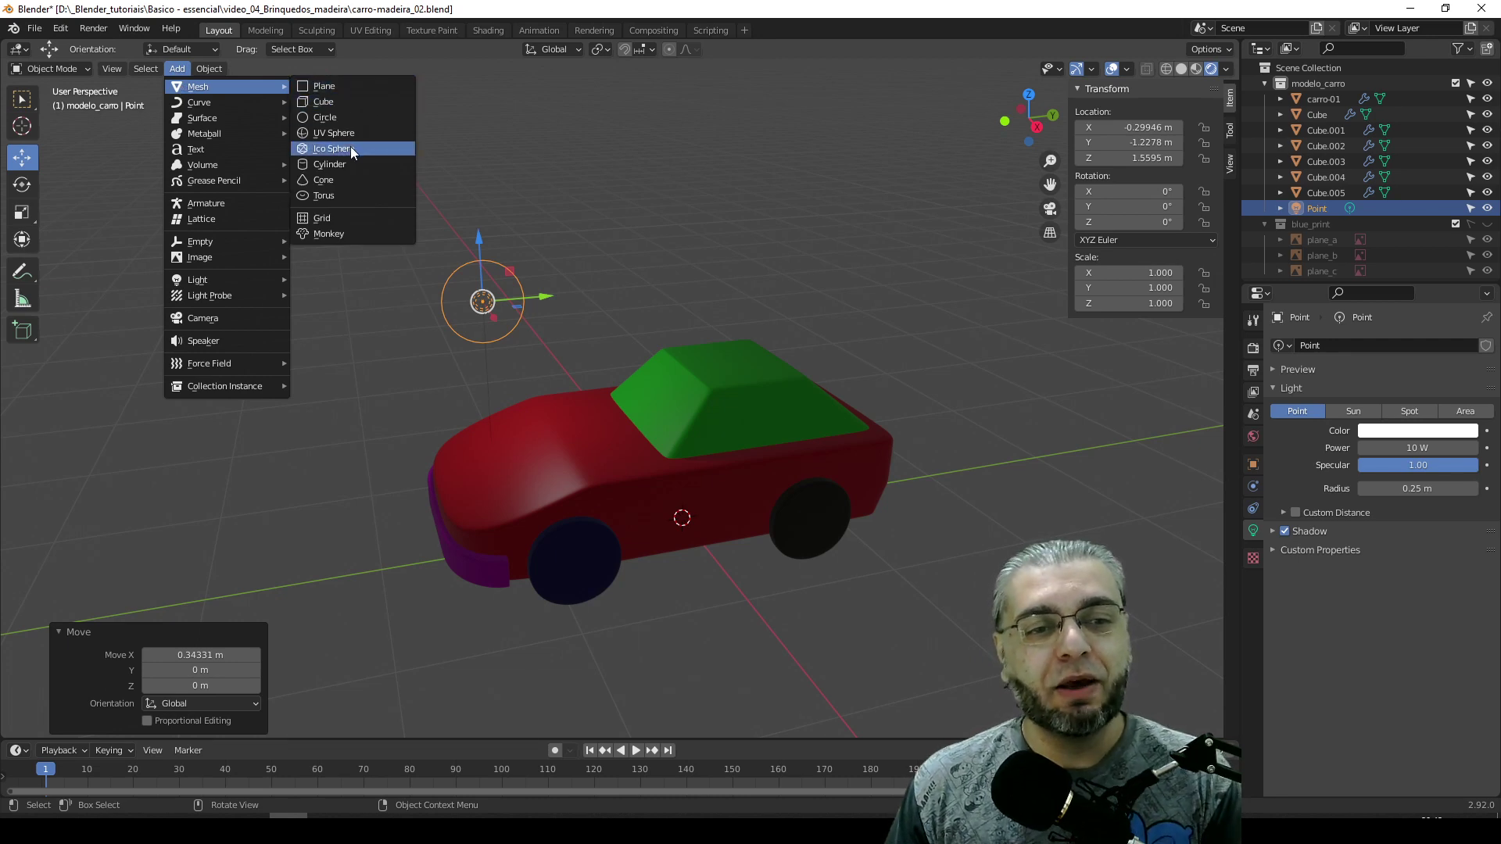
- Add a plane under the car, scaled to about 3.34 as a floor
left_click(364, 86)
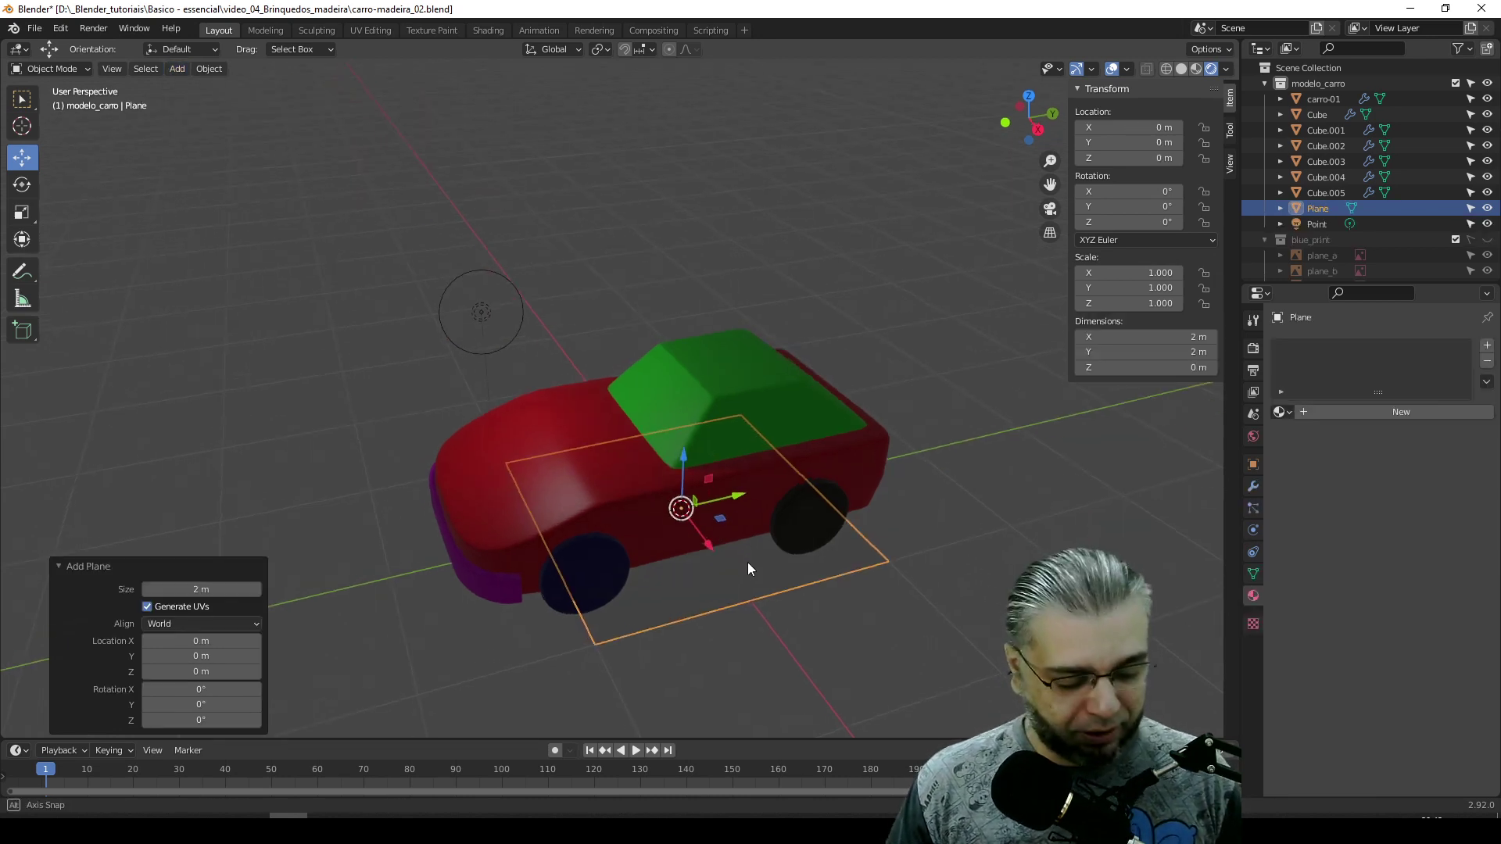
key("s")
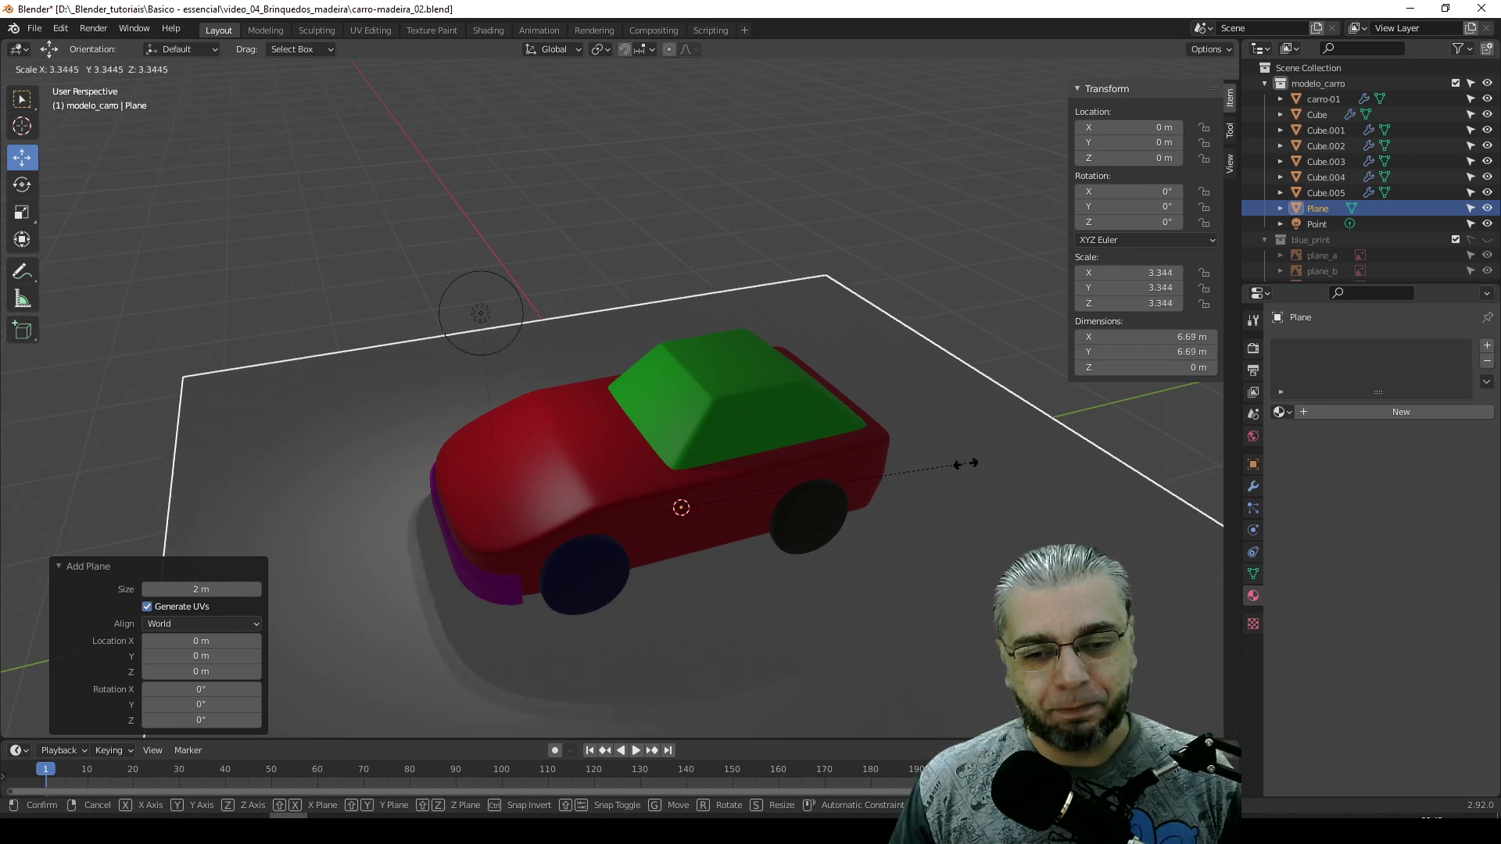
left_click(963, 463)
scroll(876, 485, "down", 3)
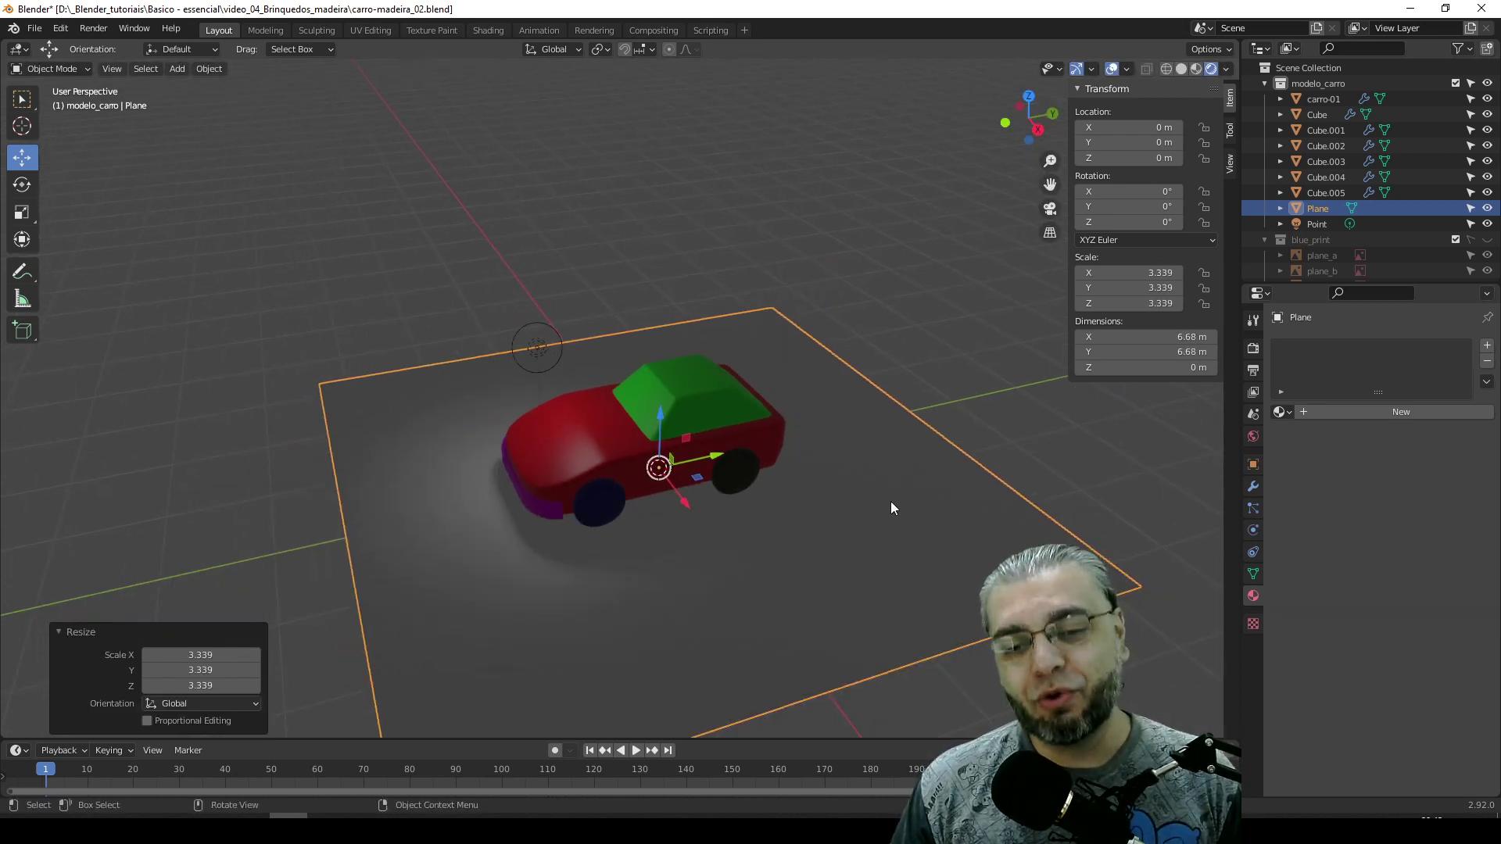
middle_click_drag(893, 490, 898, 478)
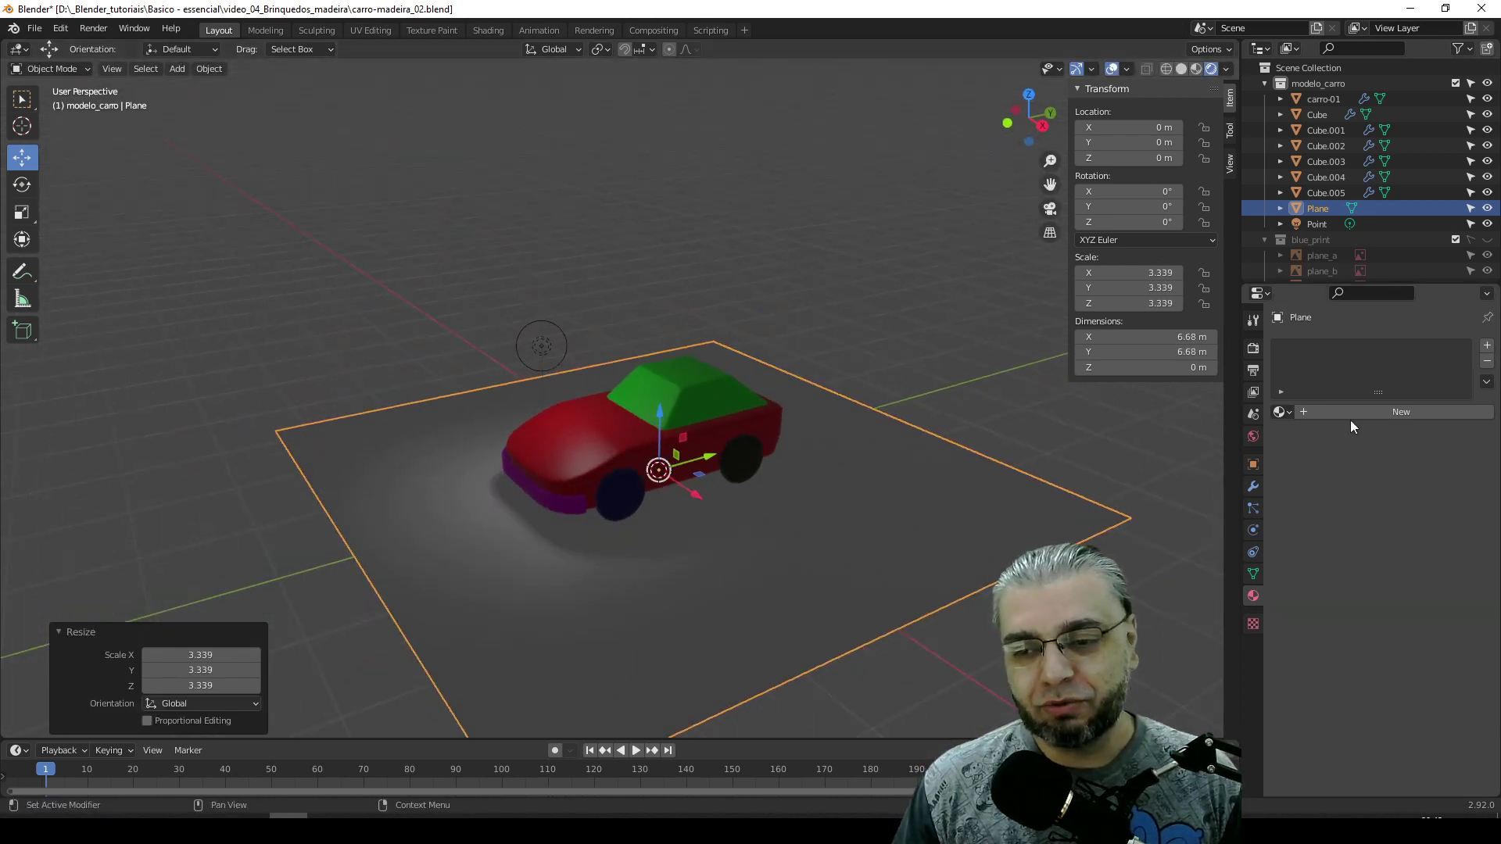
- Give the floor plane a new Material.005 with a dark grey base colour
left_click(1379, 411)
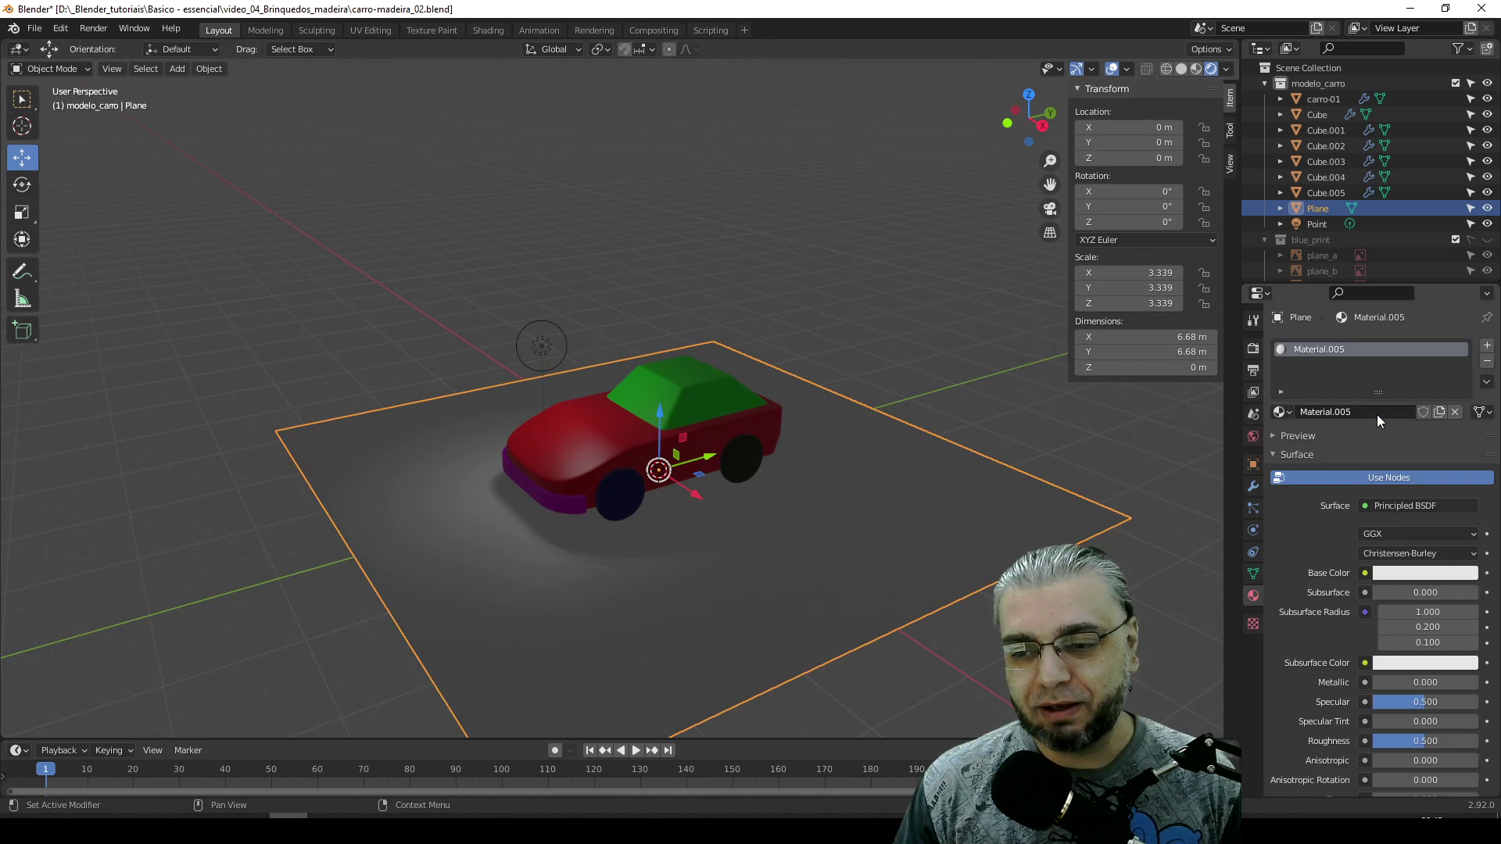
left_click(1400, 574)
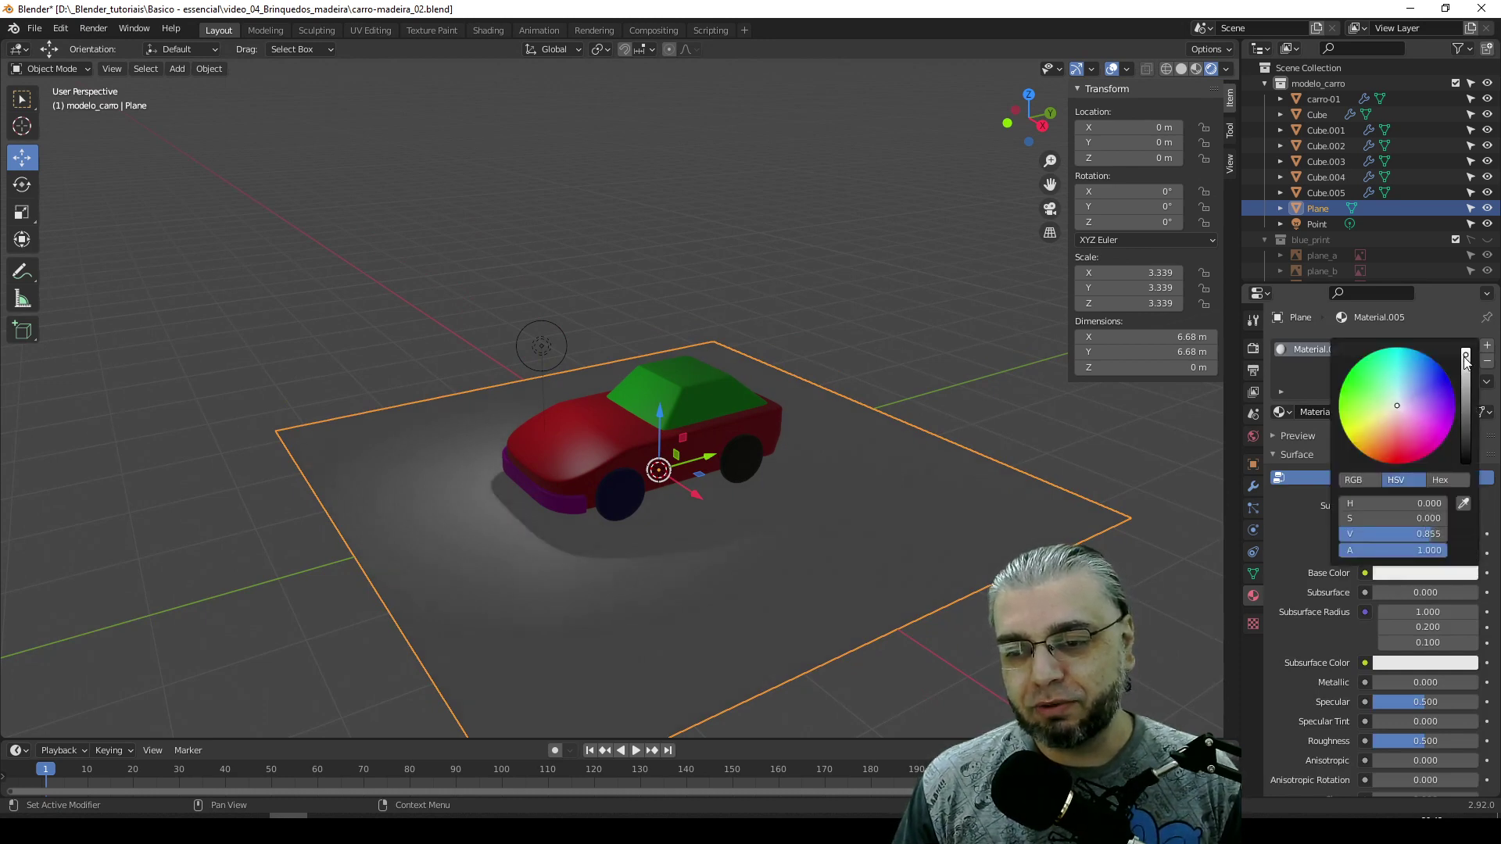
left_click_drag(1465, 358, 1467, 400)
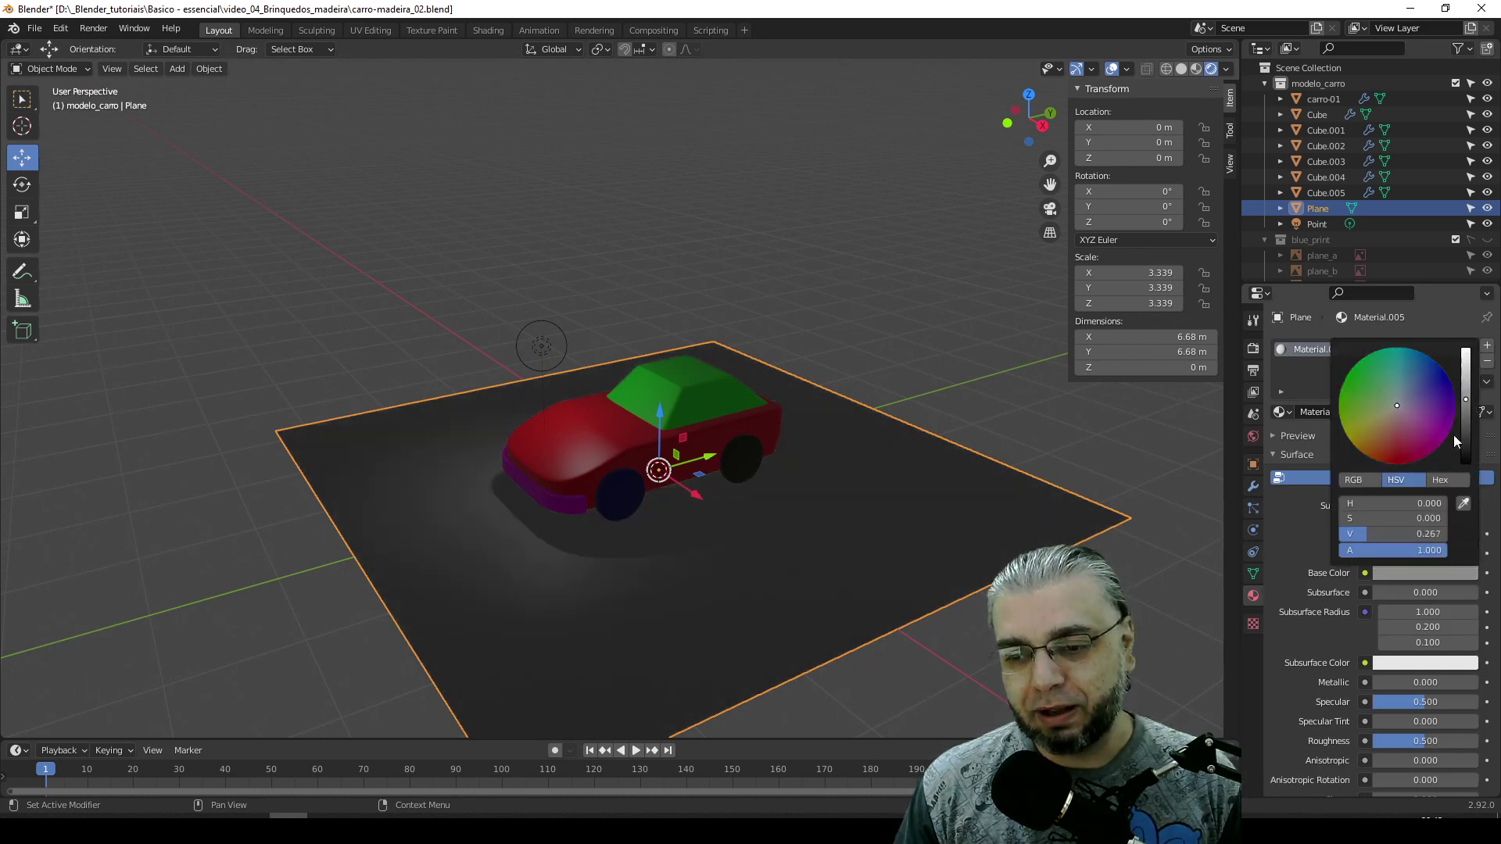
left_click(655, 312)
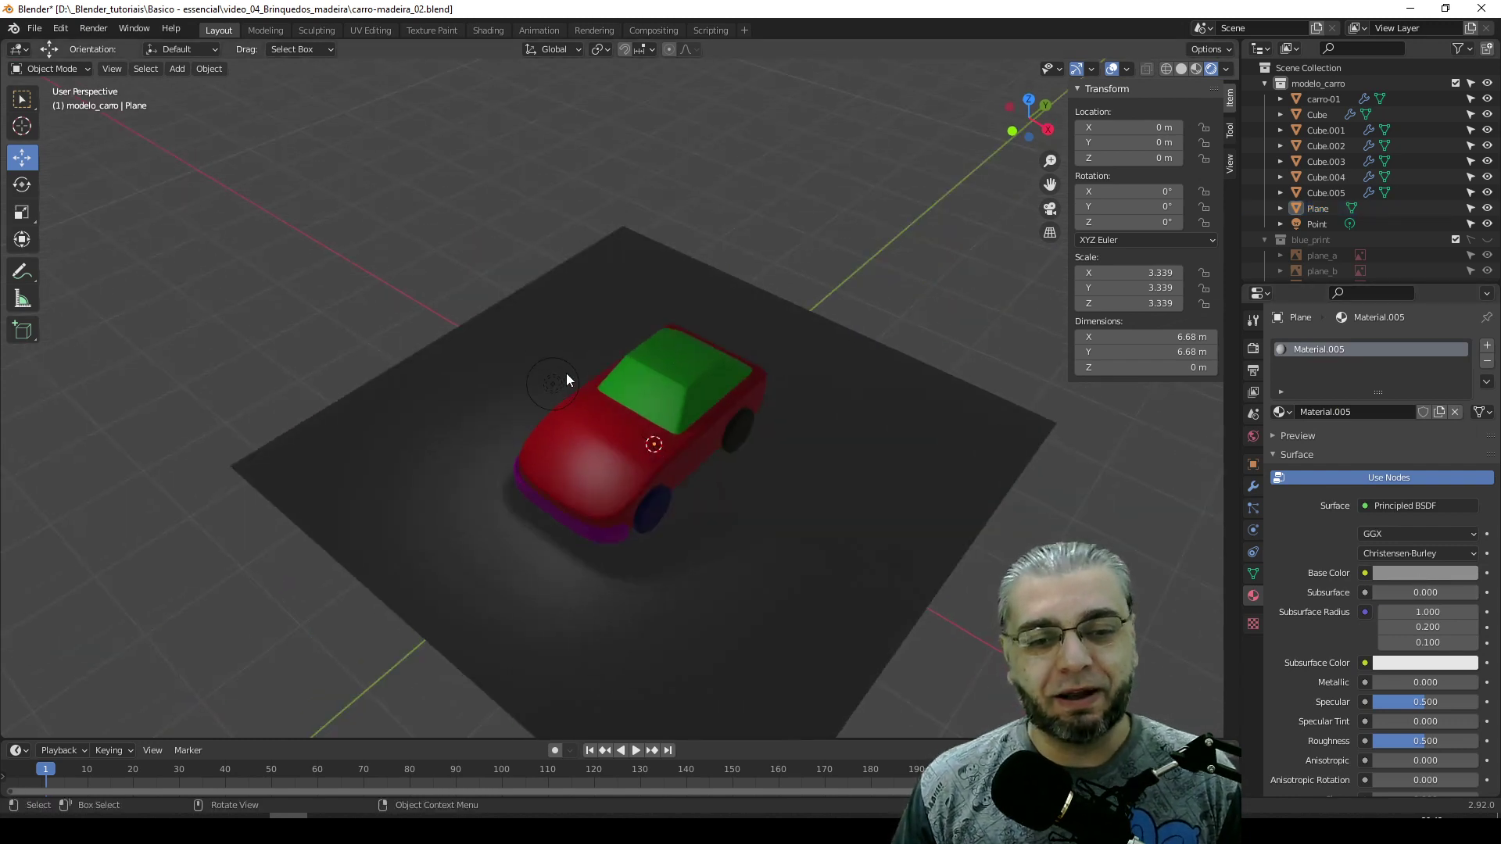
- Reposition the point light to X -0.584, Y -0.988, Z 1.917 m over the car's front
left_click(547, 350)
middle_click_drag(592, 415, 639, 376)
left_click_drag(626, 386, 594, 370)
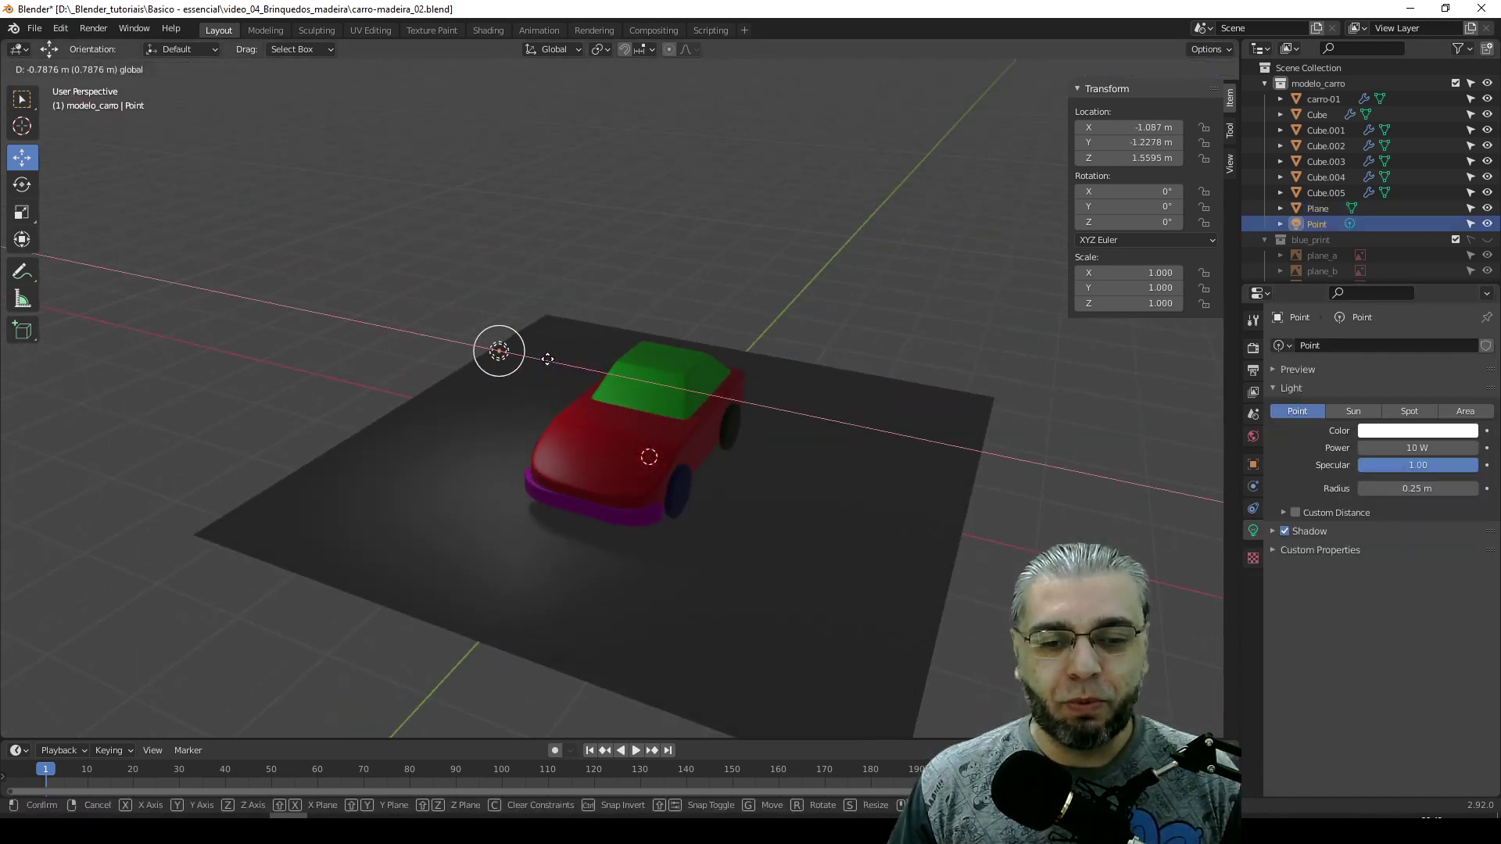
middle_click_drag(594, 370, 577, 330)
left_click_drag(578, 331, 551, 252)
mouse_move(551, 252)
middle_mouse_down()
mouse_move(724, 472)
mouse_move(672, 391)
mouse_move(694, 462)
mouse_move(673, 472)
middle_mouse_up()
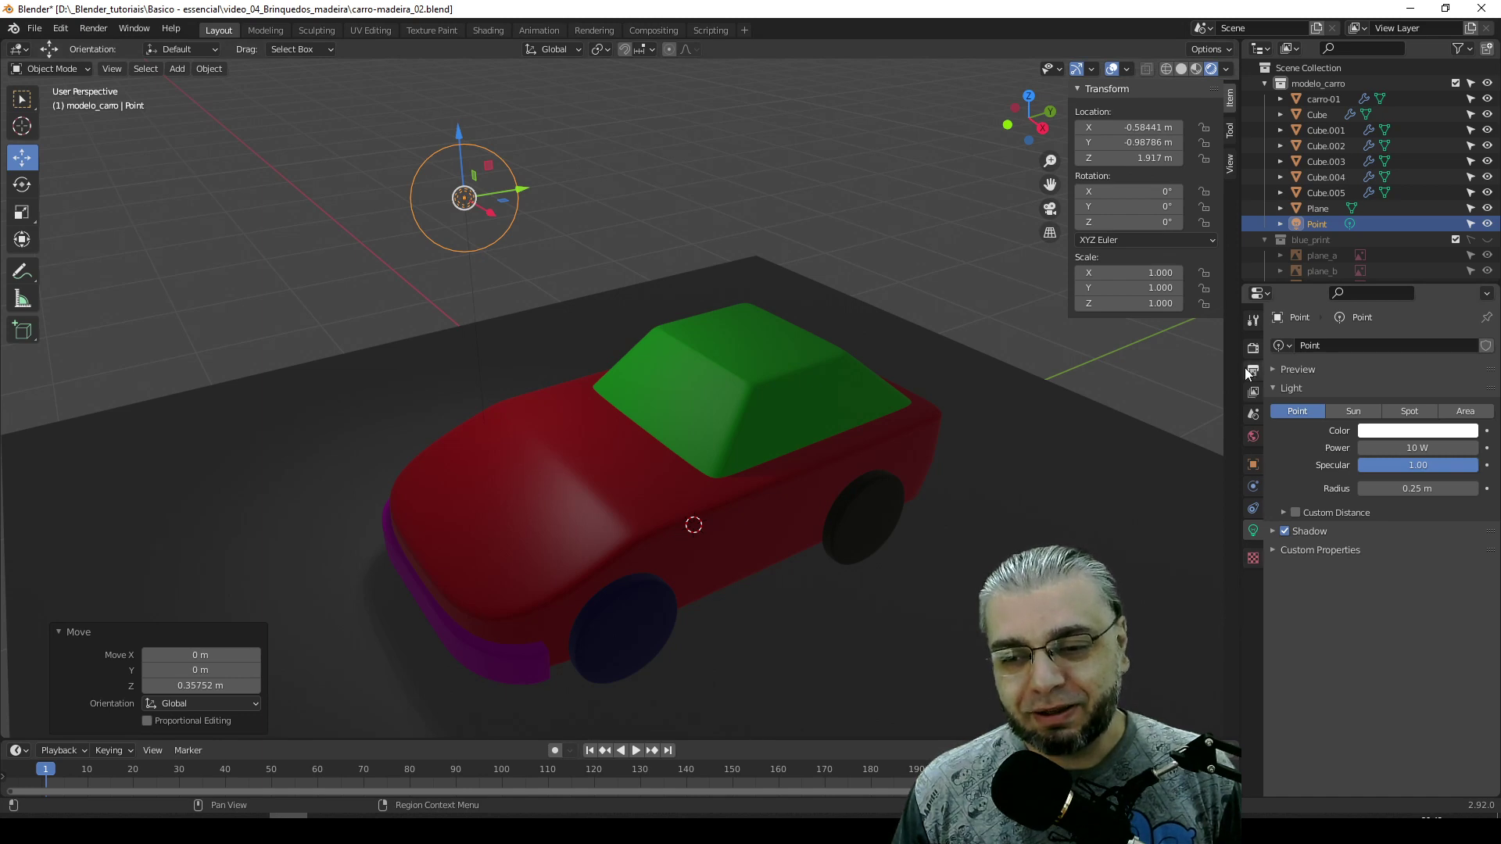
- Show the Render Properties with the Eevee engine and its sampling settings
left_click(1254, 349)
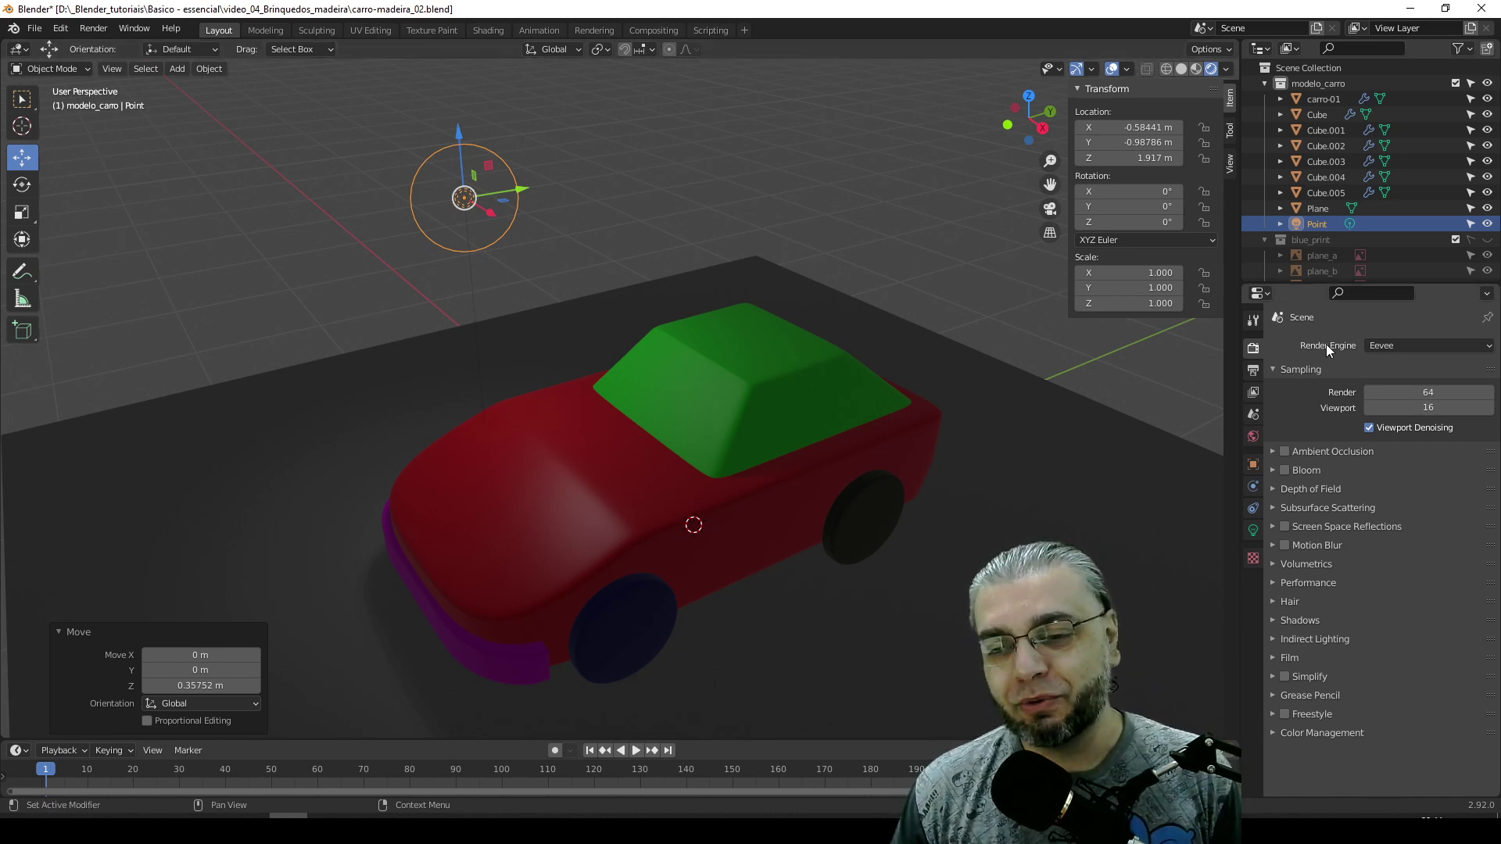
- Set the render engine to Cycles and inspect the path-traced car from several angles
left_click(1411, 344)
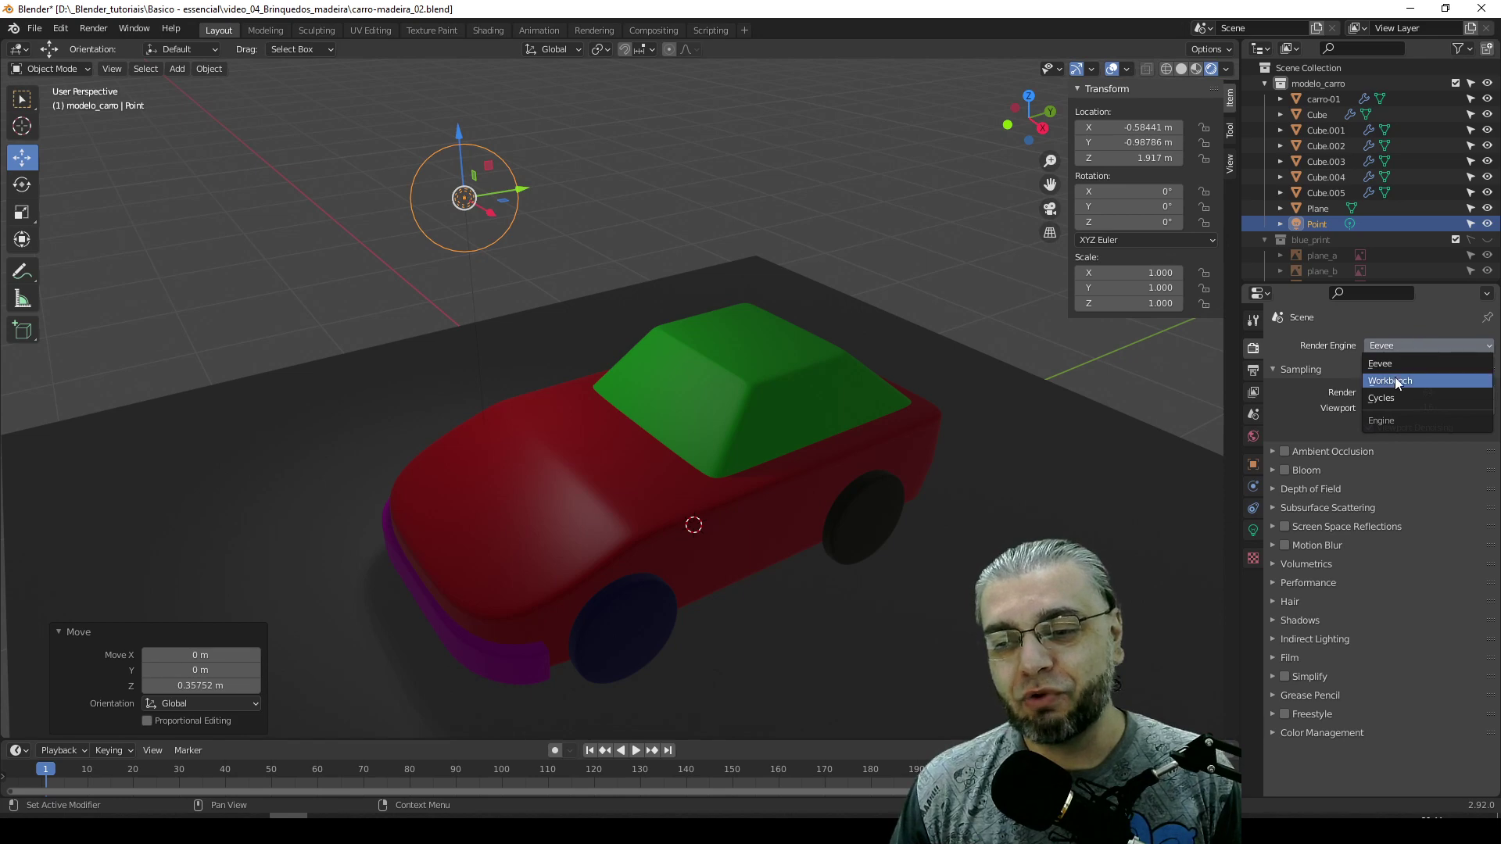
left_click(1390, 398)
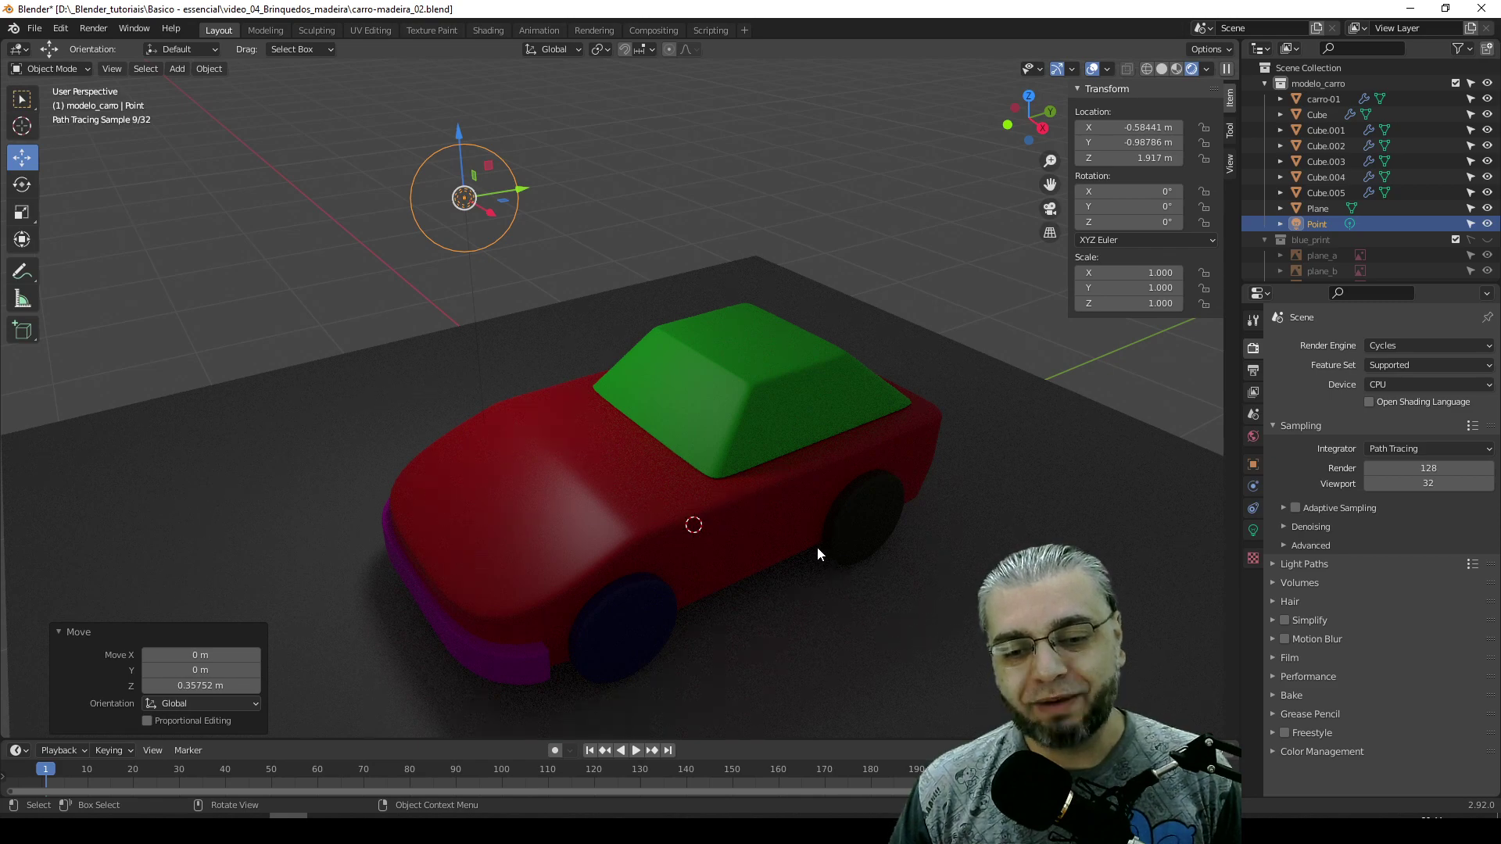
middle_click_drag(805, 561, 787, 512)
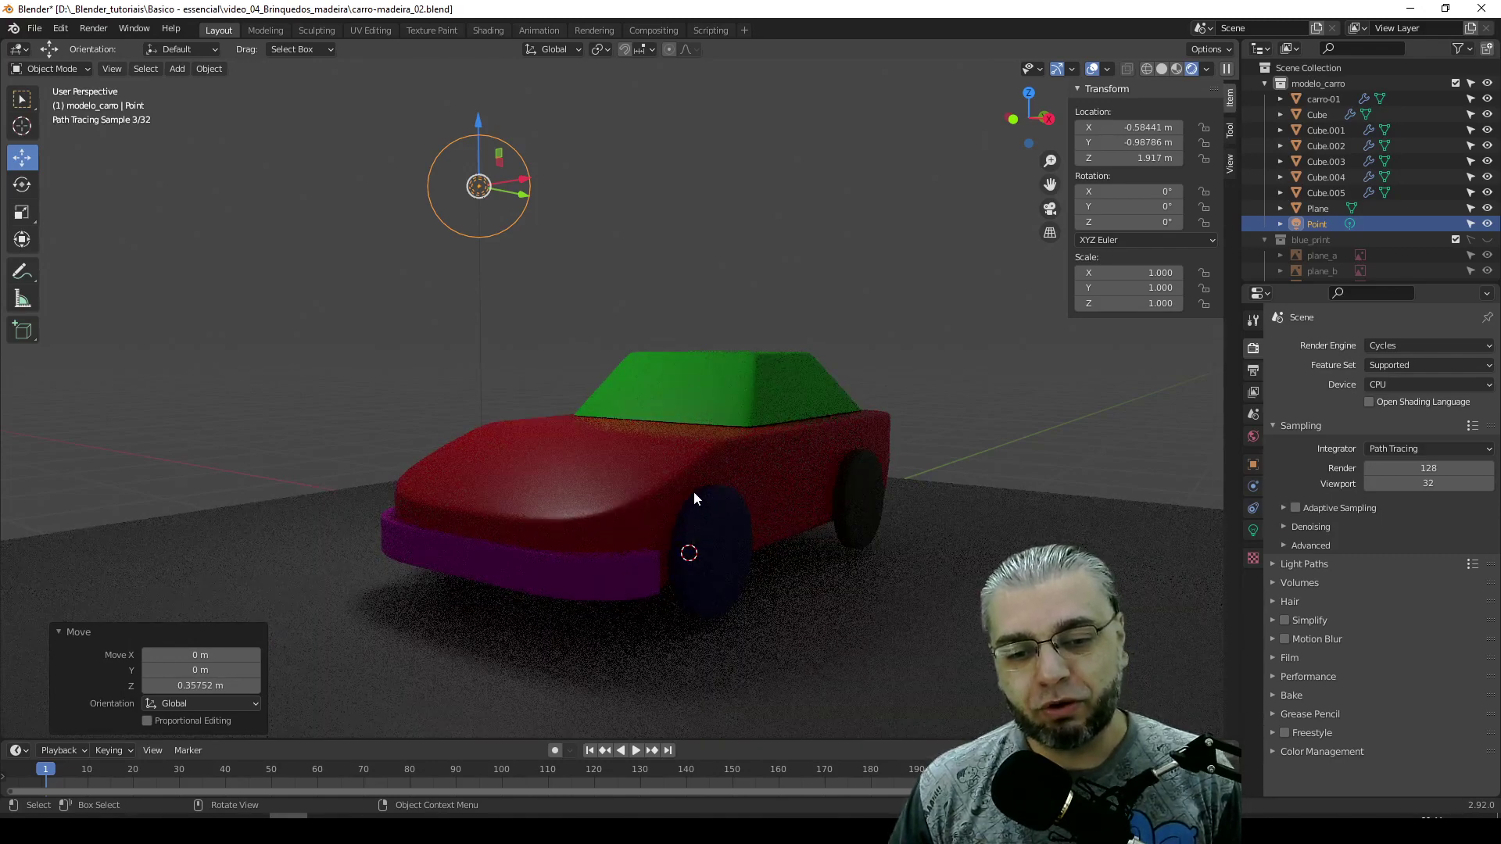
middle_click_drag(706, 566, 681, 516, "ctrl")
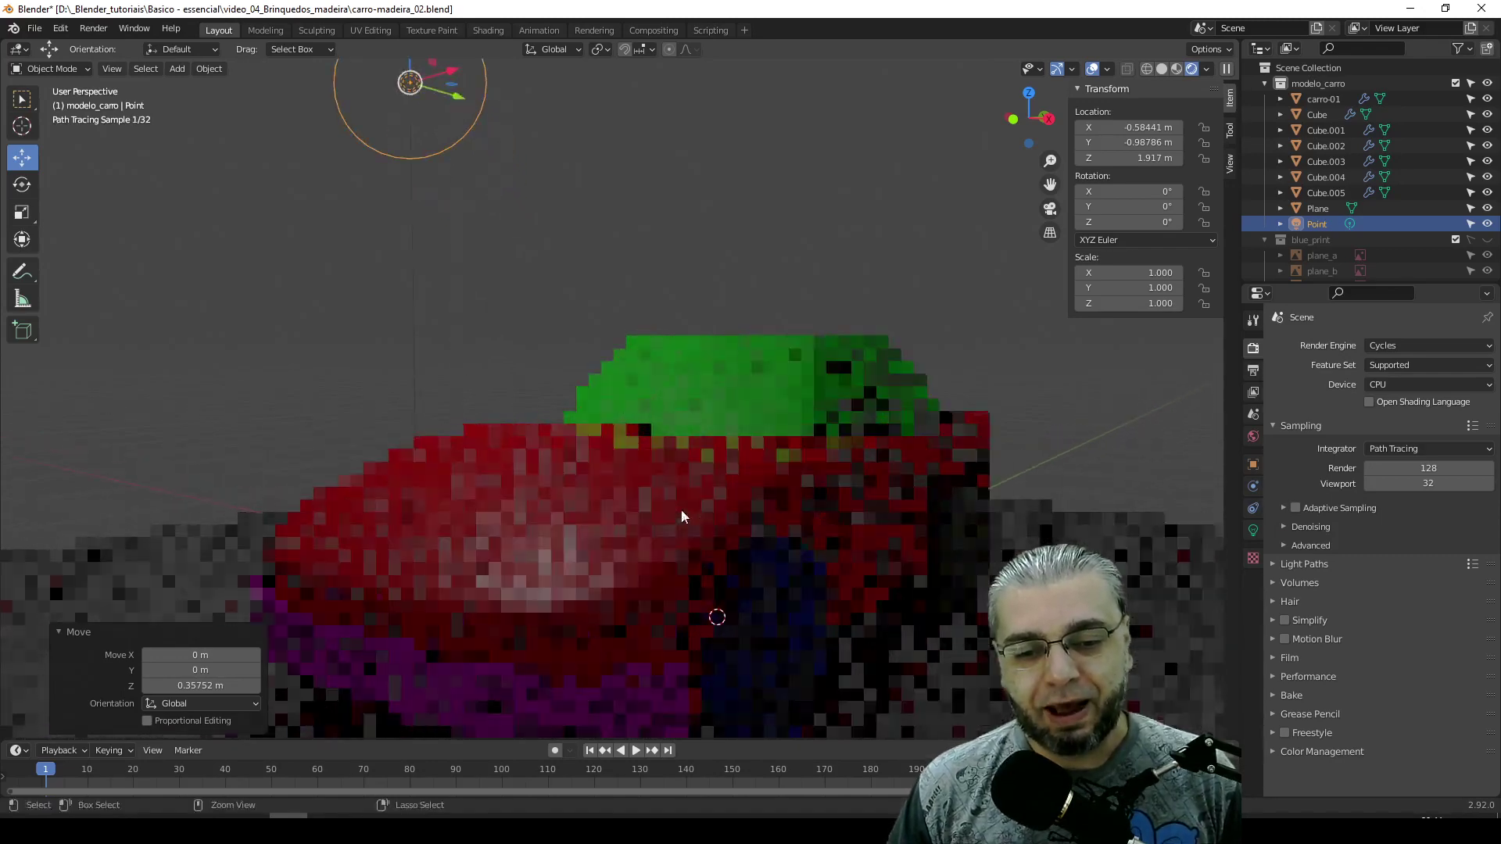
scroll(681, 508, "down", 3)
scroll(682, 461, "down", 2)
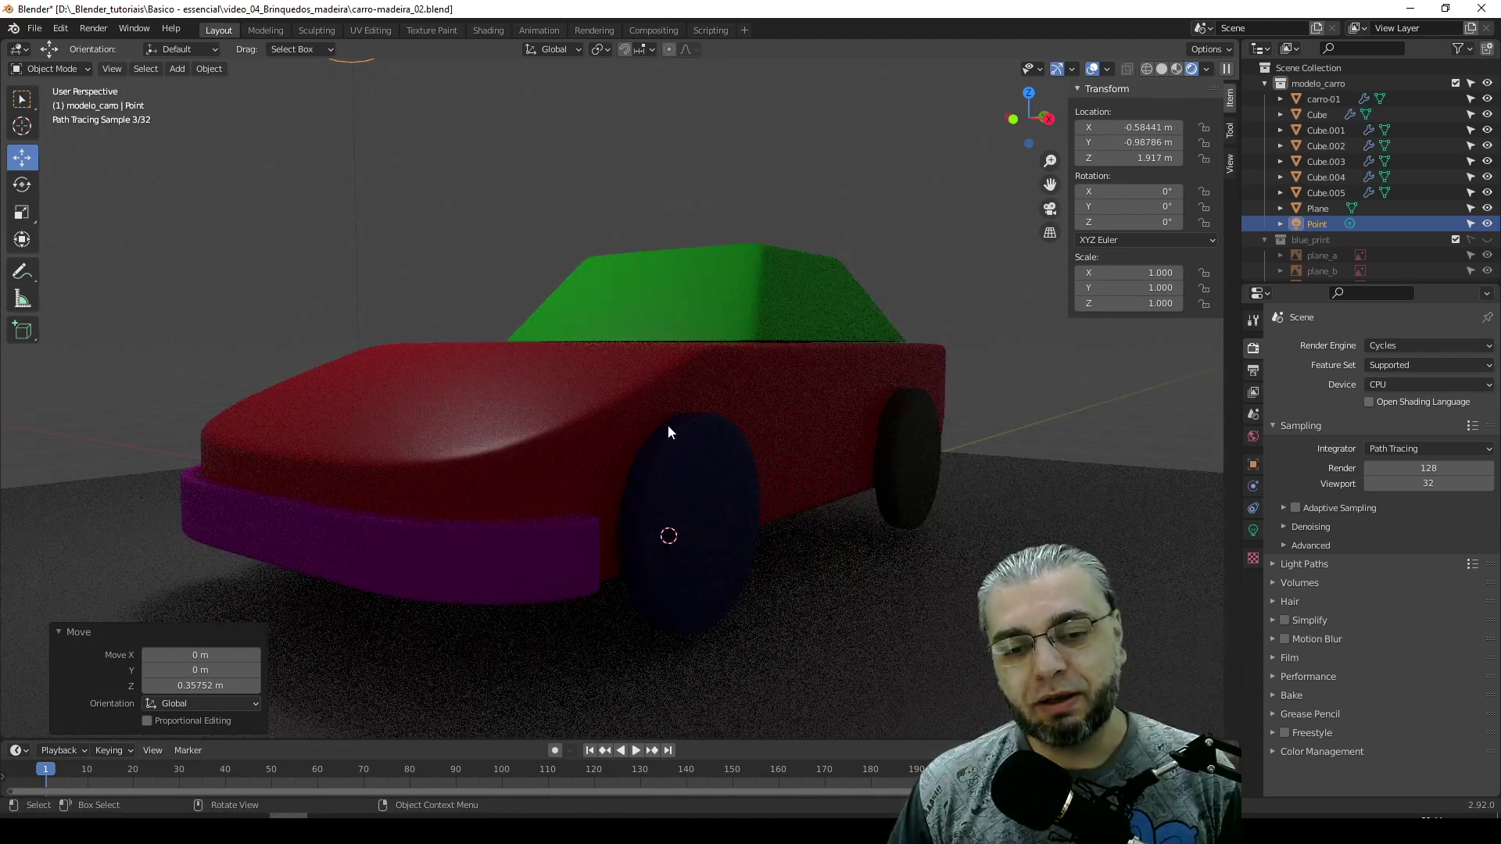
mouse_move(644, 443)
middle_mouse_down()
mouse_move(662, 490)
mouse_move(705, 502)
middle_mouse_up()
scroll(625, 469, "down", 3)
scroll(634, 447, "down", 2)
scroll(634, 447, "down", 2)
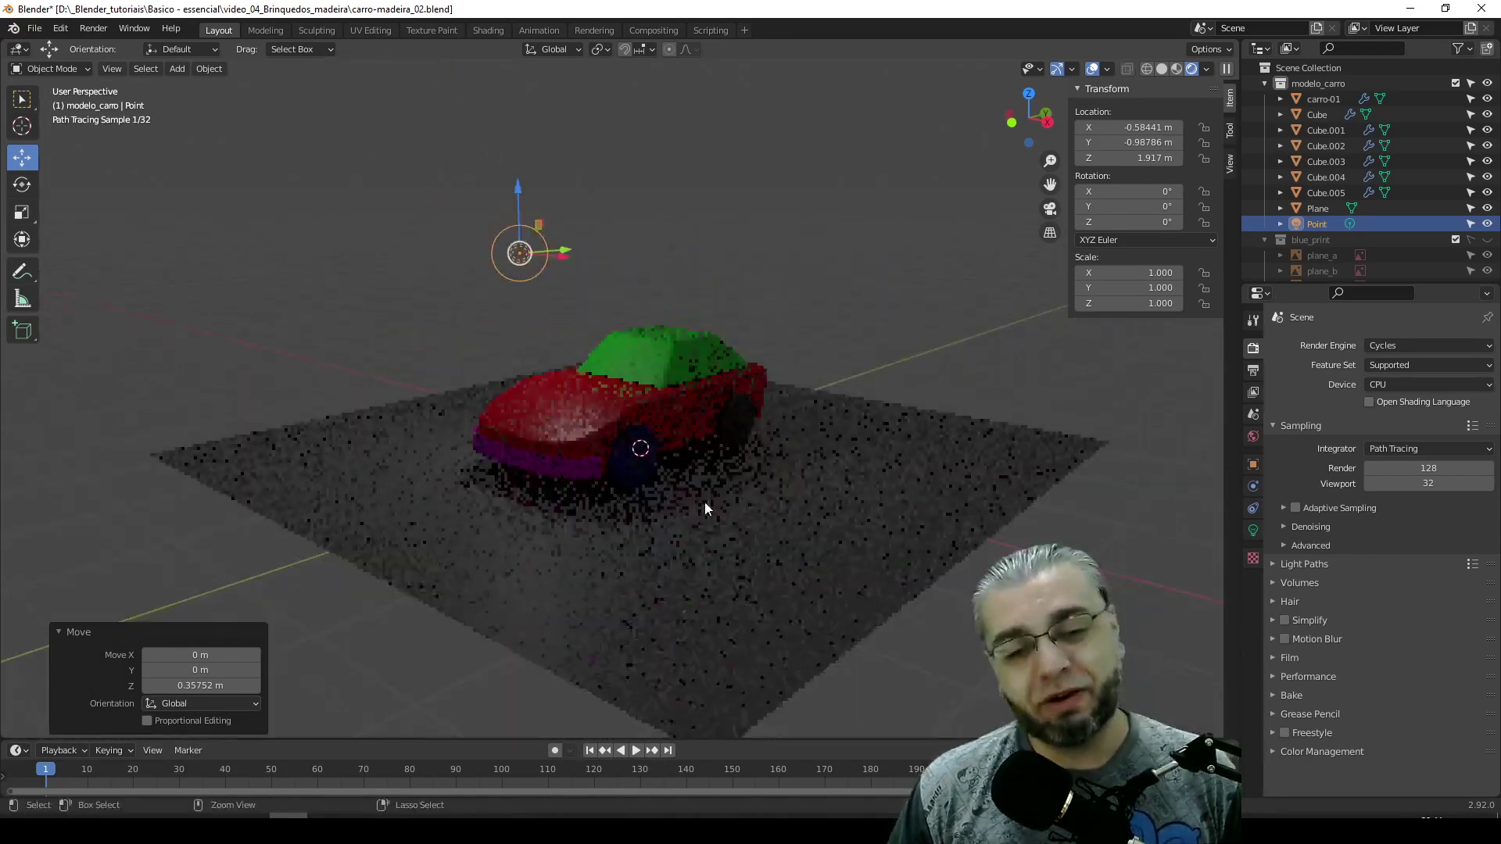
- Set the point light's power to 100 W and lift it to Z 2.2421 m
left_click(506, 269)
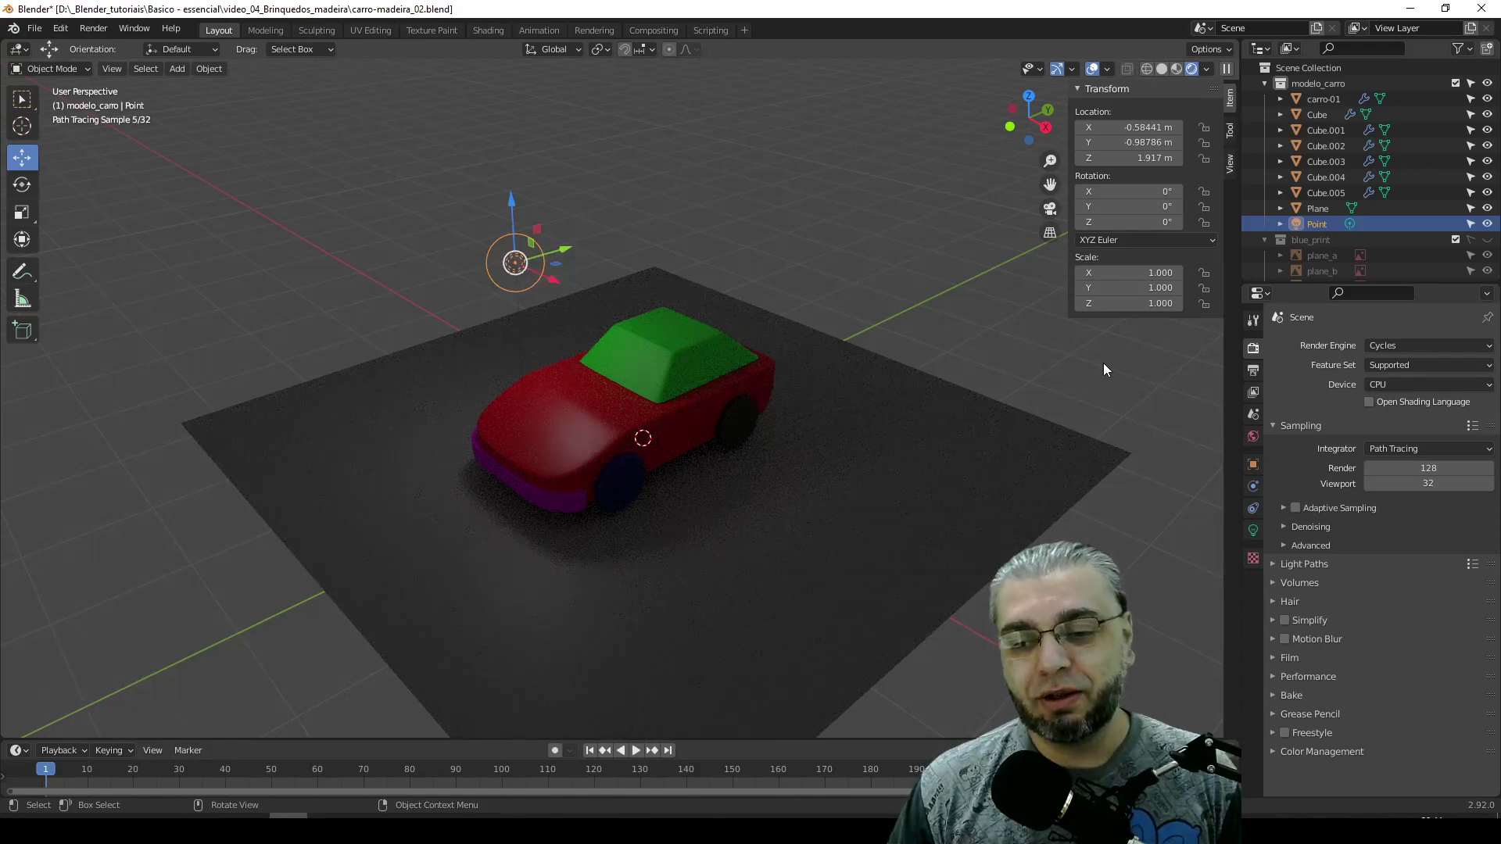
left_click(1253, 531)
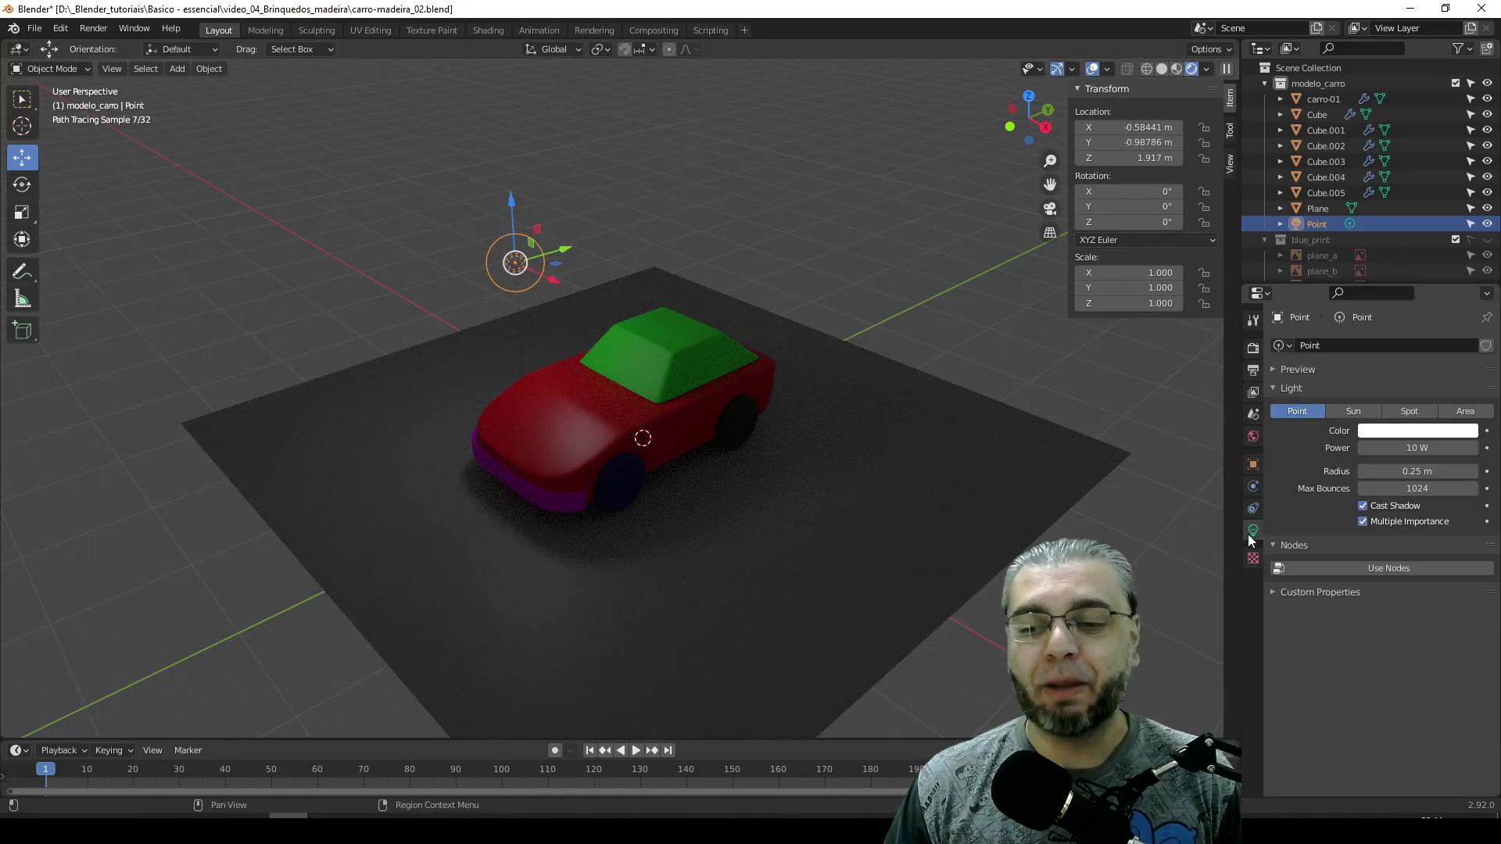
left_click(677, 346)
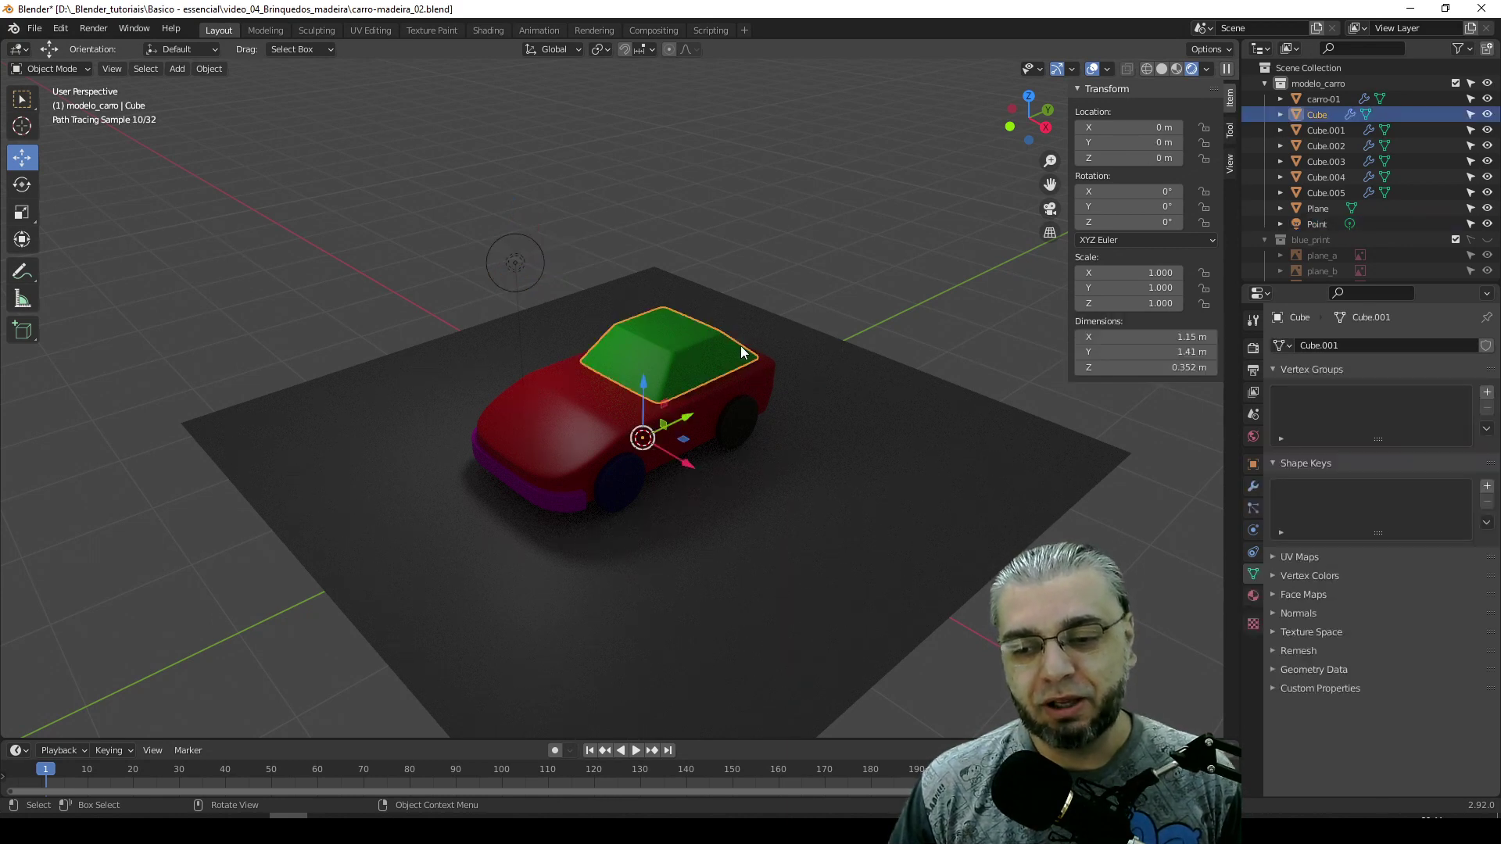
left_click(516, 261)
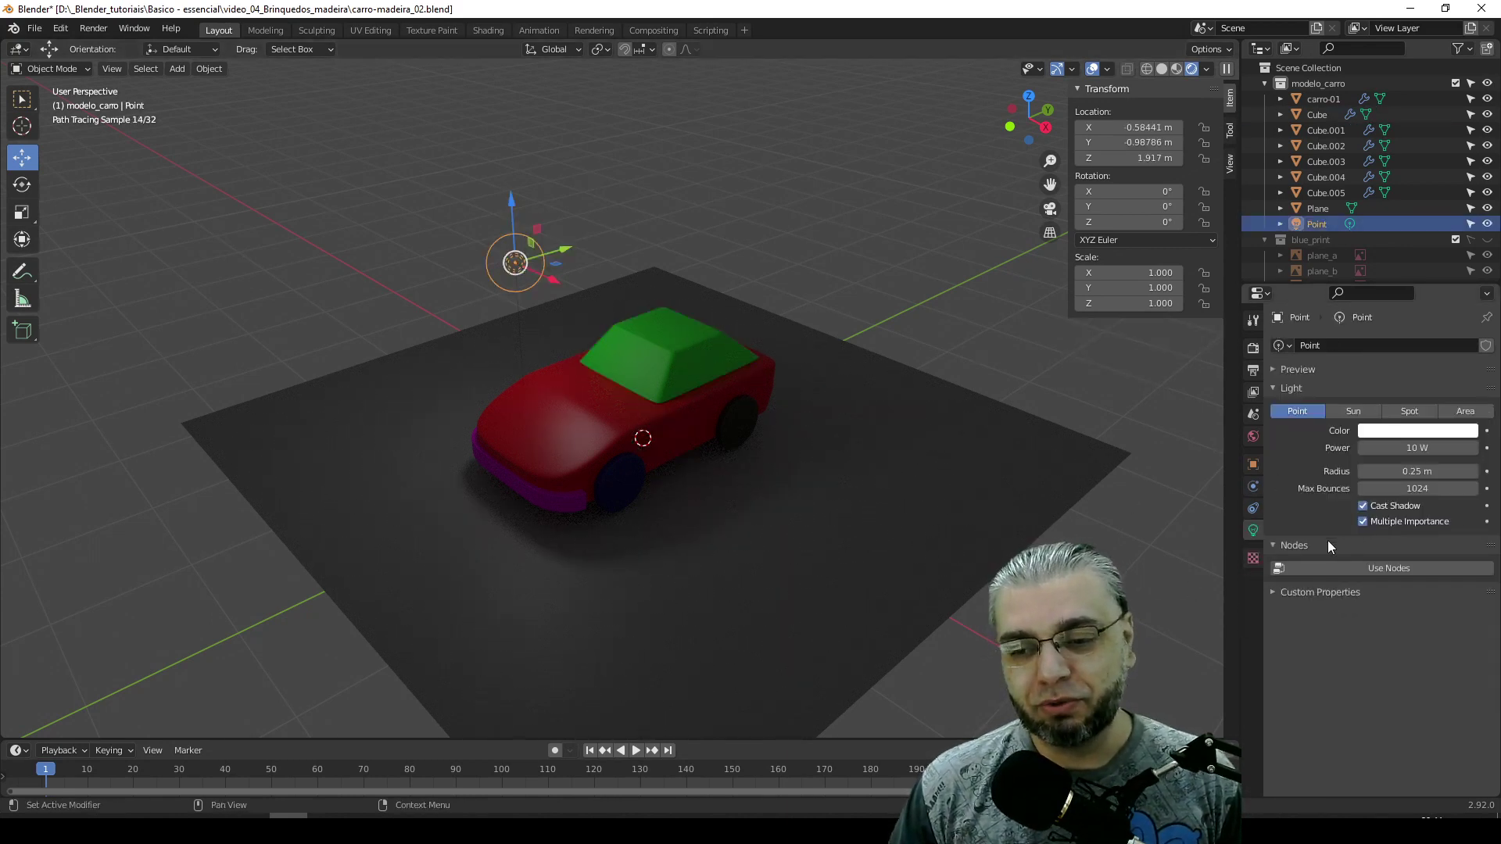
left_click(1417, 448)
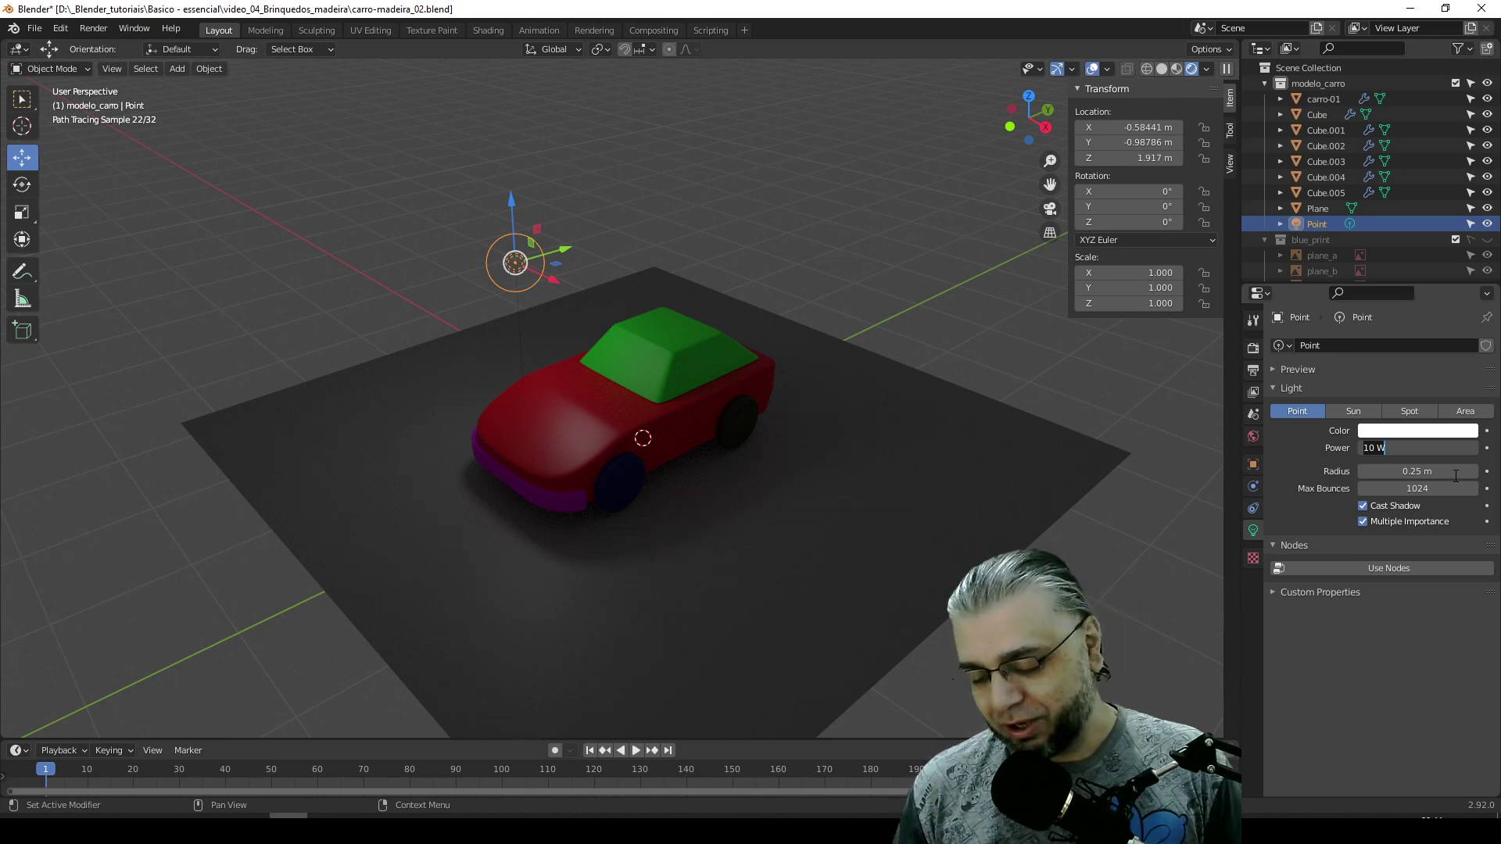
key("BackSpace")
key("BackSpace")
type("0")
key("Return")
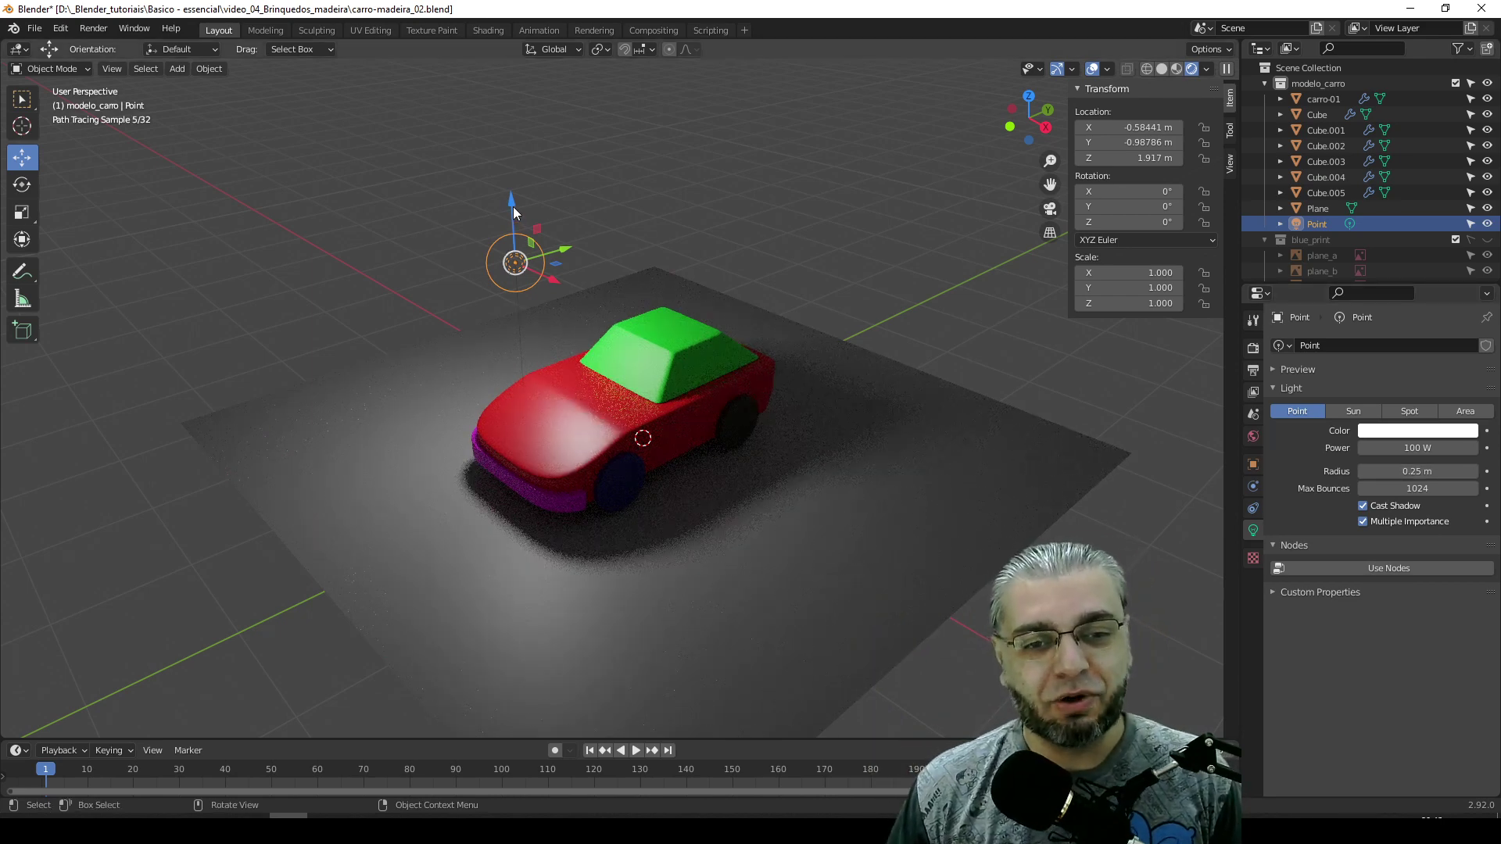
left_click_drag(513, 206, 509, 169)
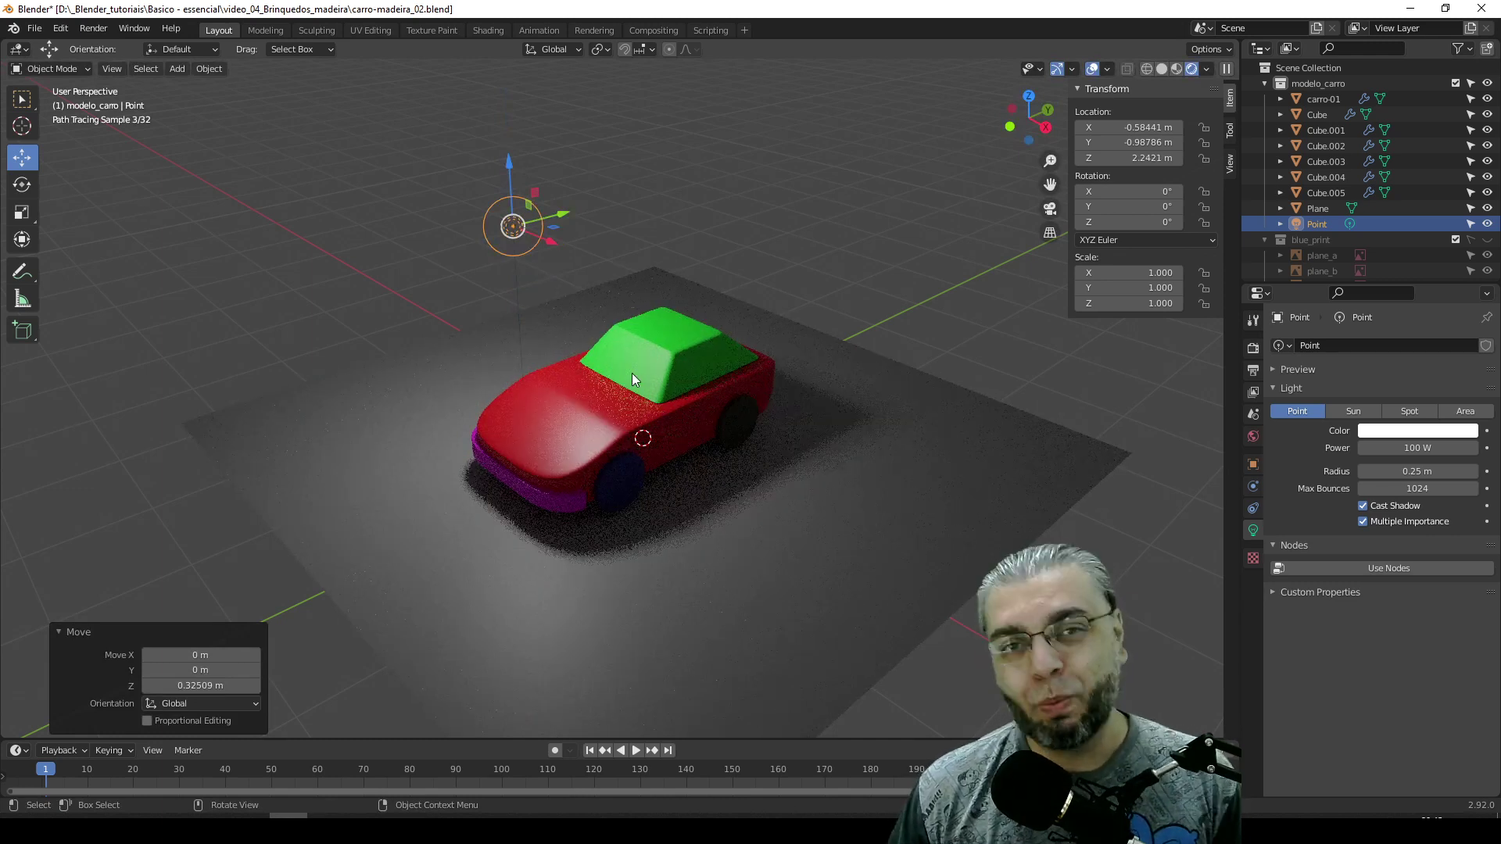
middle_click_drag(475, 472, 428, 458)
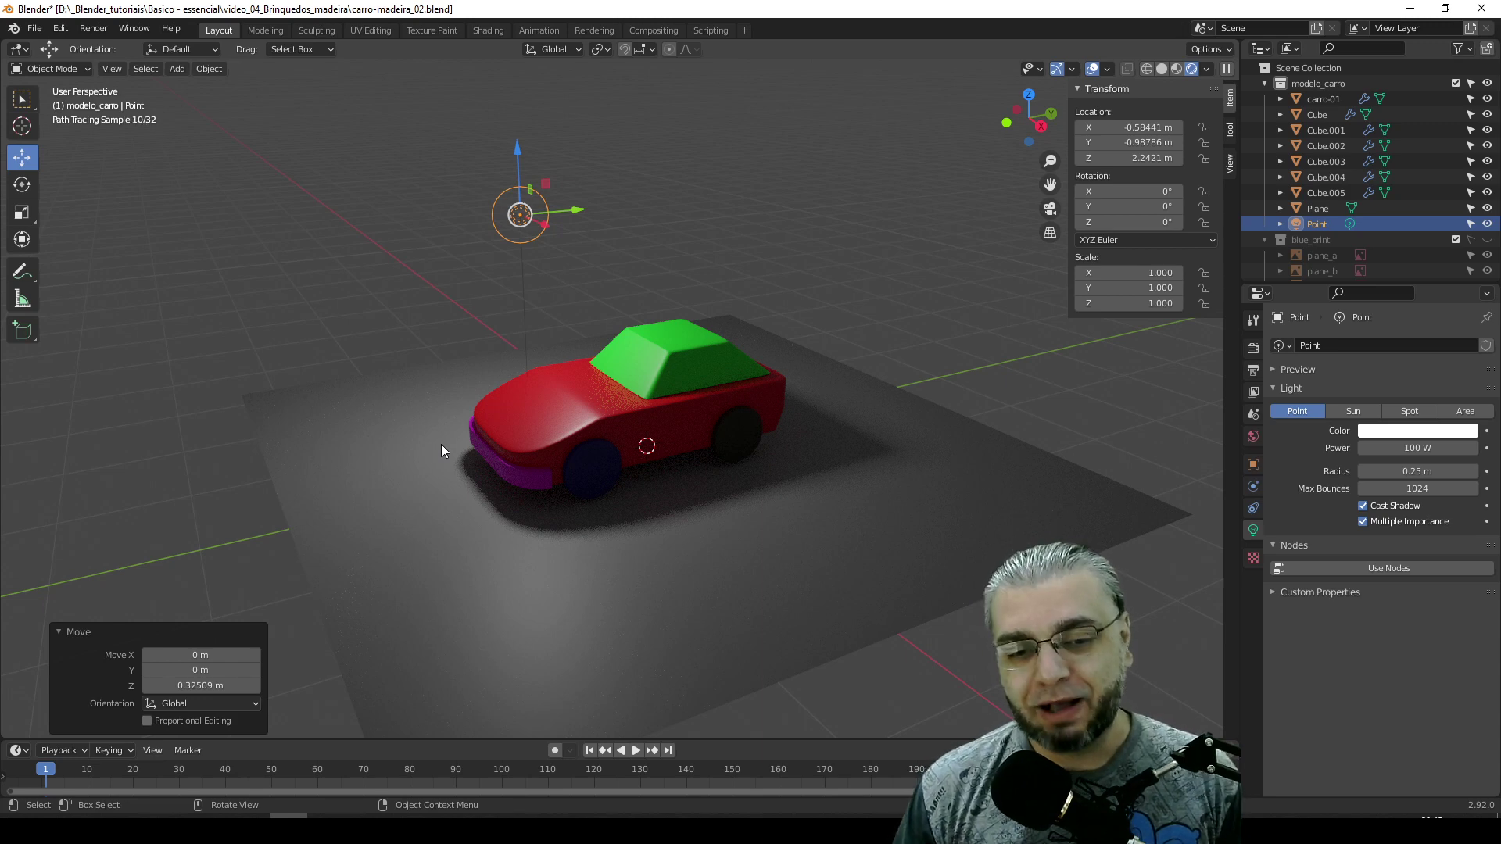
- Darken the carro-01 body's red base colour, lowering its value from 0.800 to about 0.411
middle_click_drag(598, 414, 584, 407)
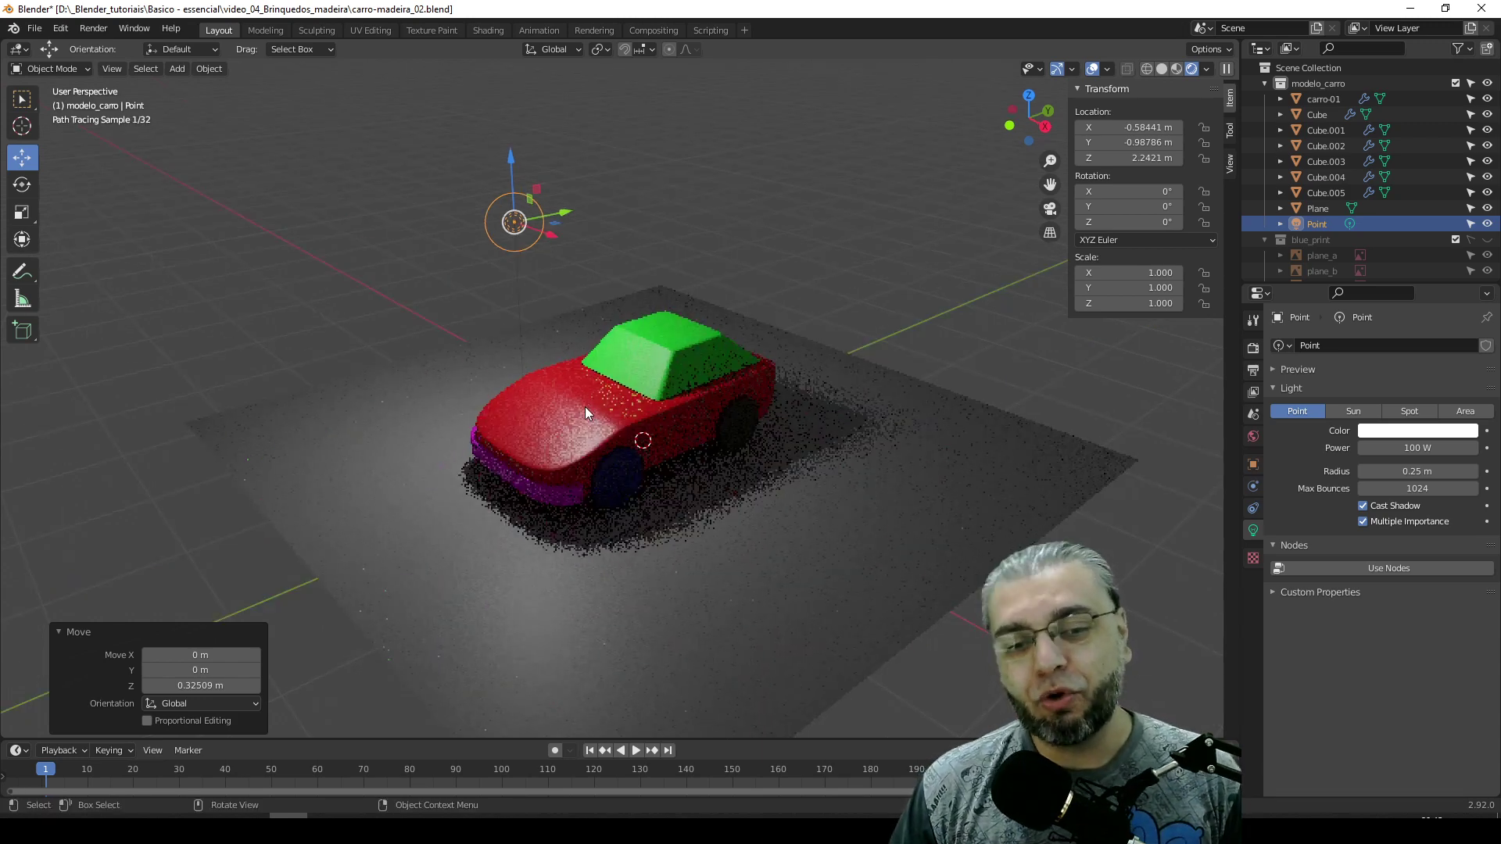
left_click(600, 439)
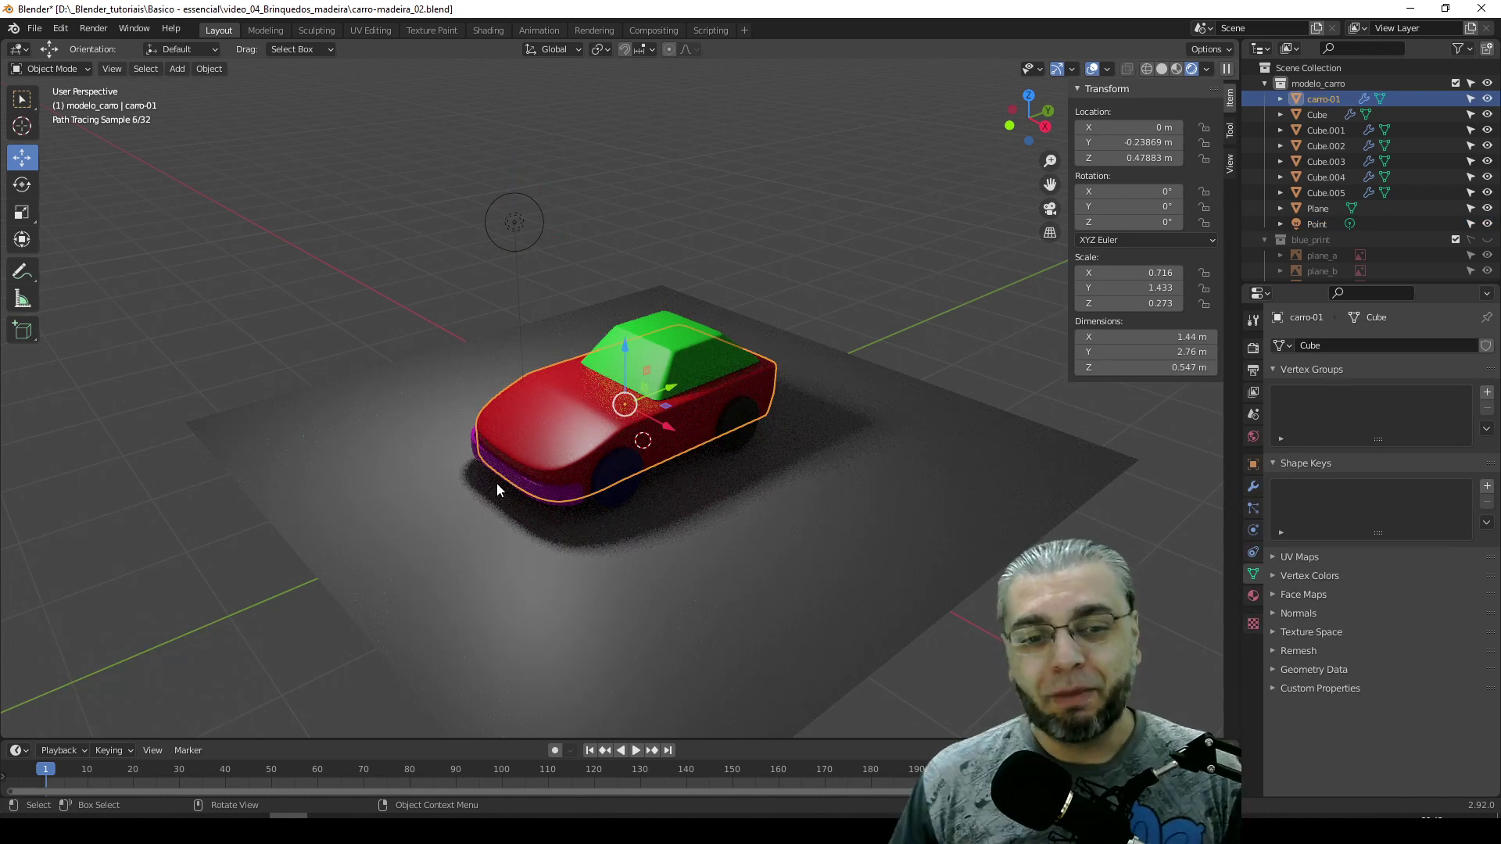
left_click(510, 226)
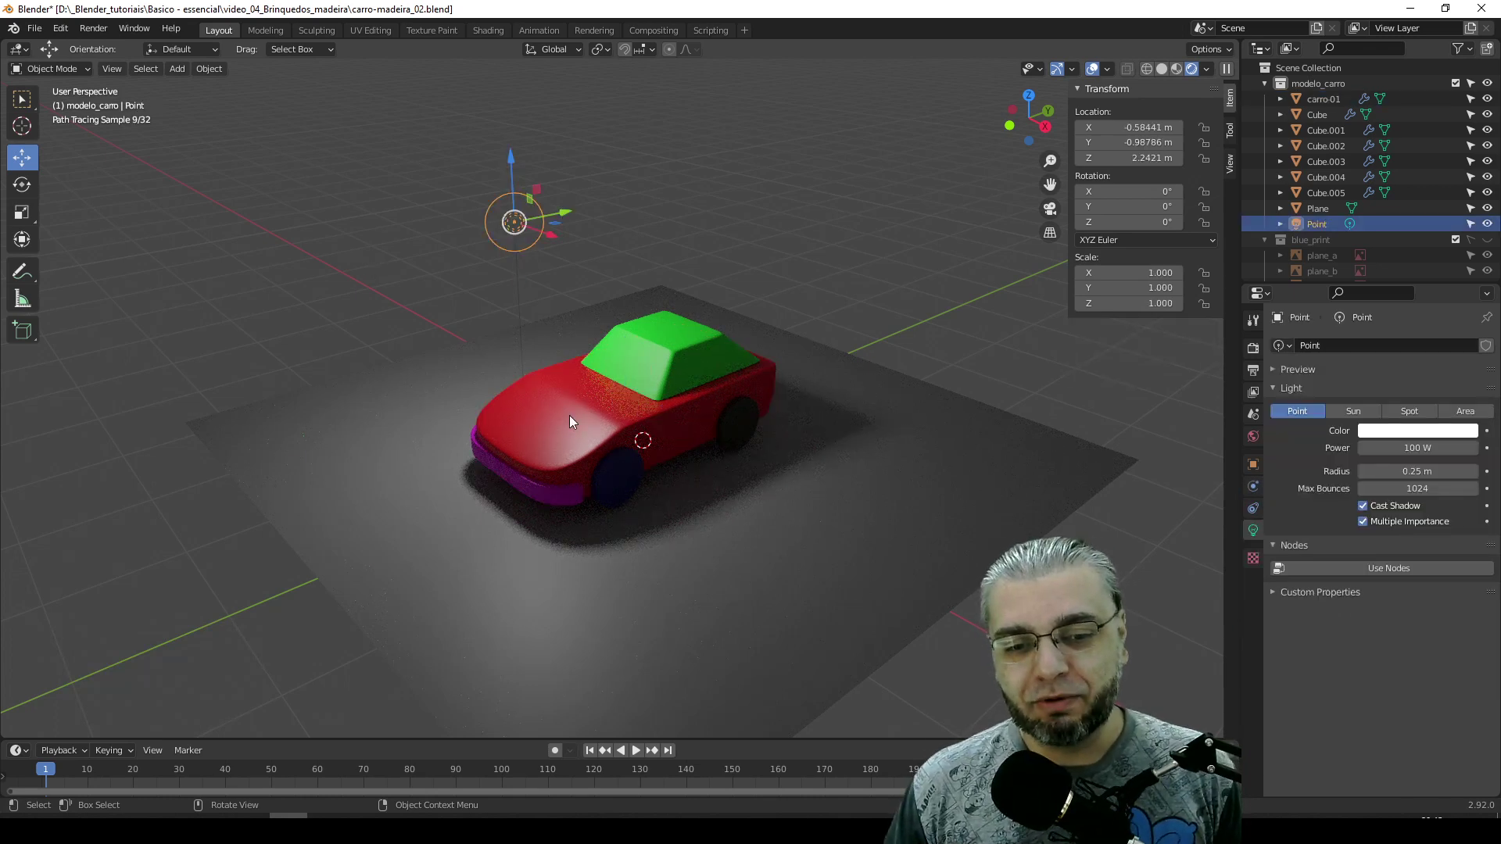
left_click(566, 444)
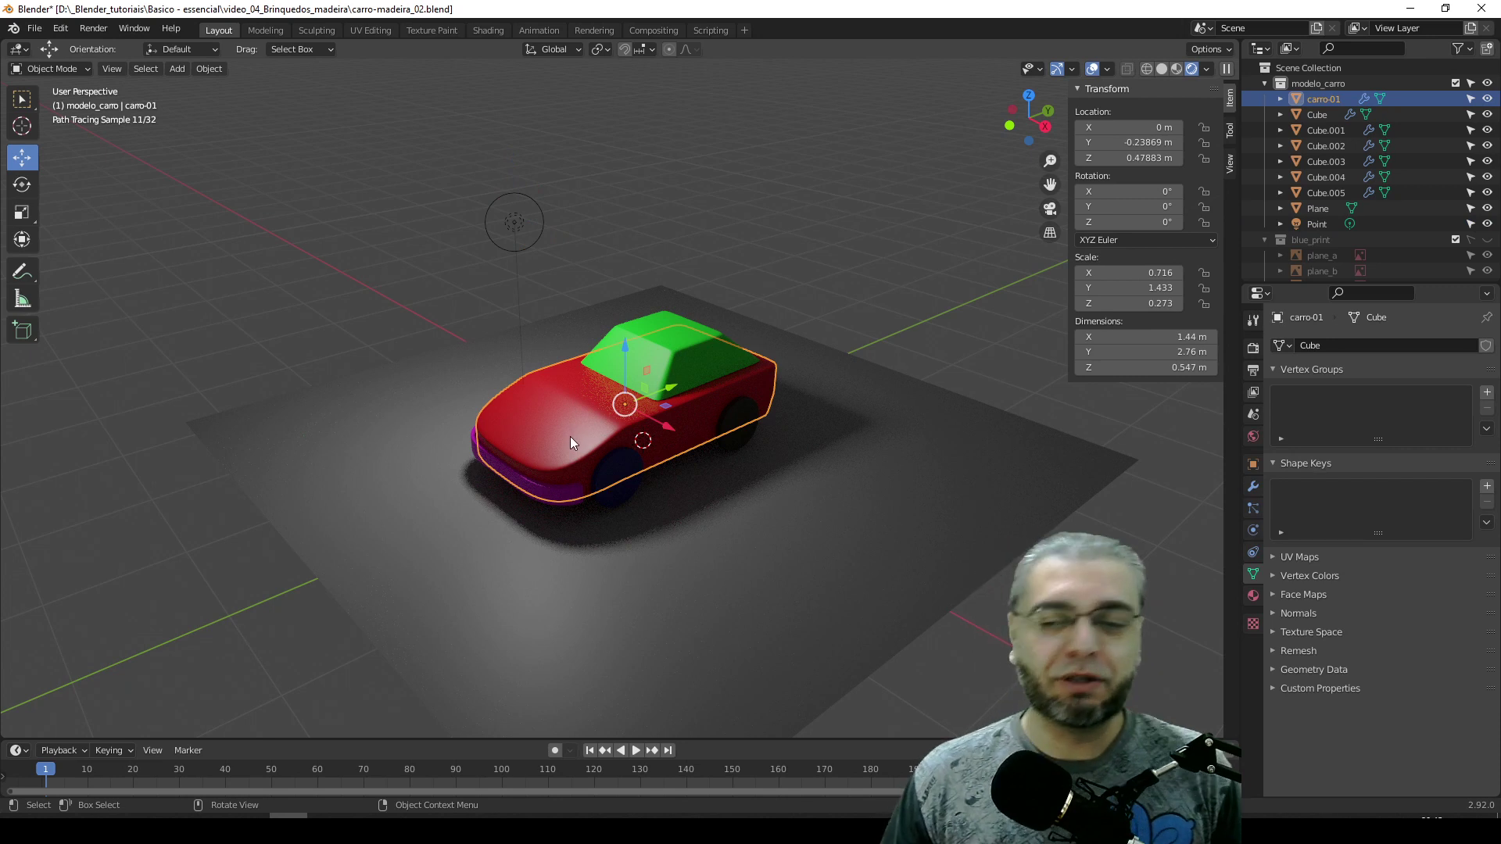
left_click(1253, 596)
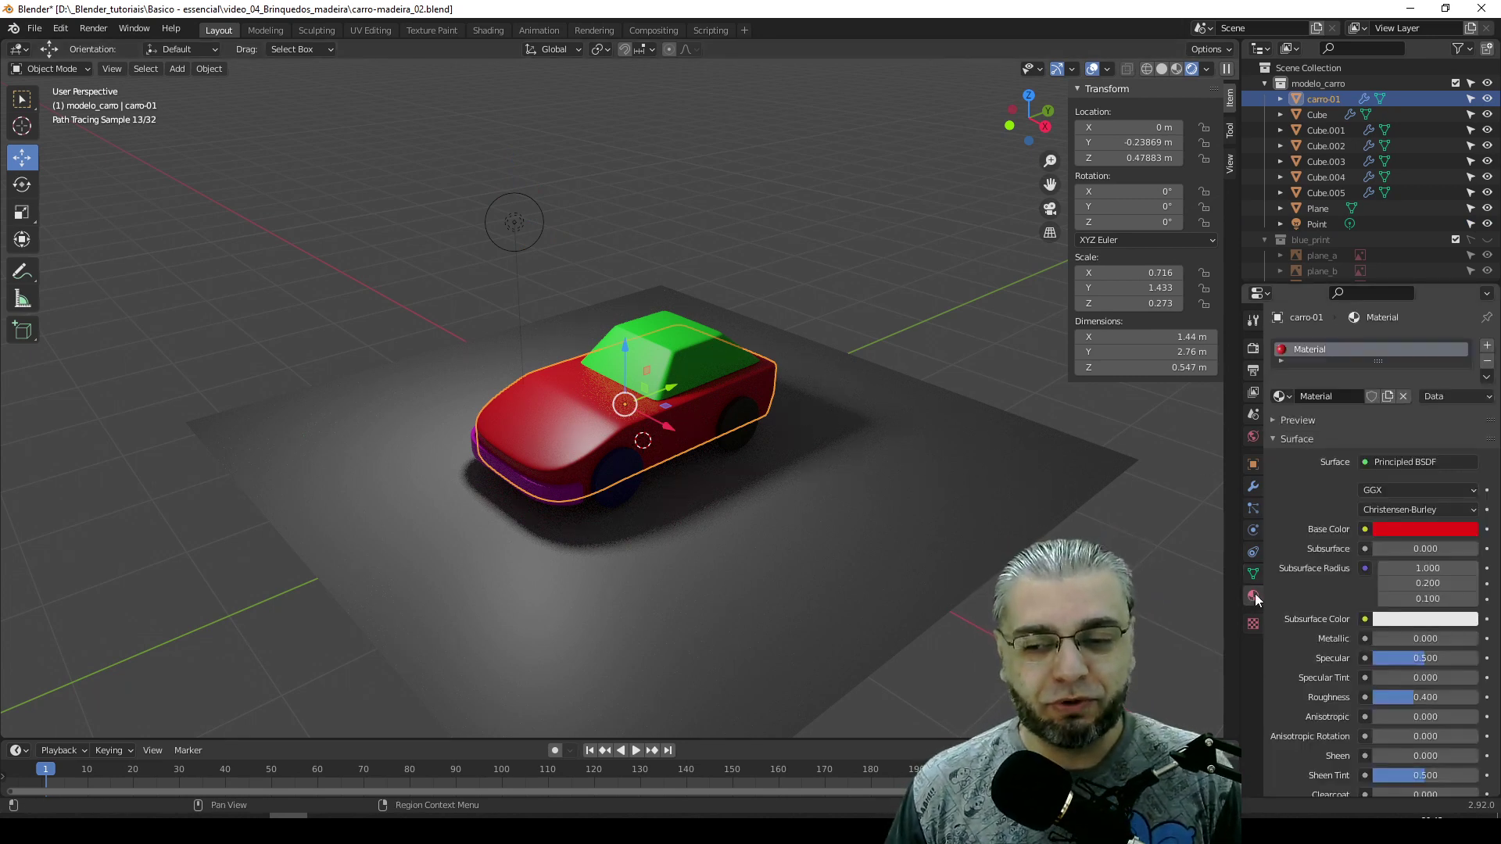
left_click(1417, 528)
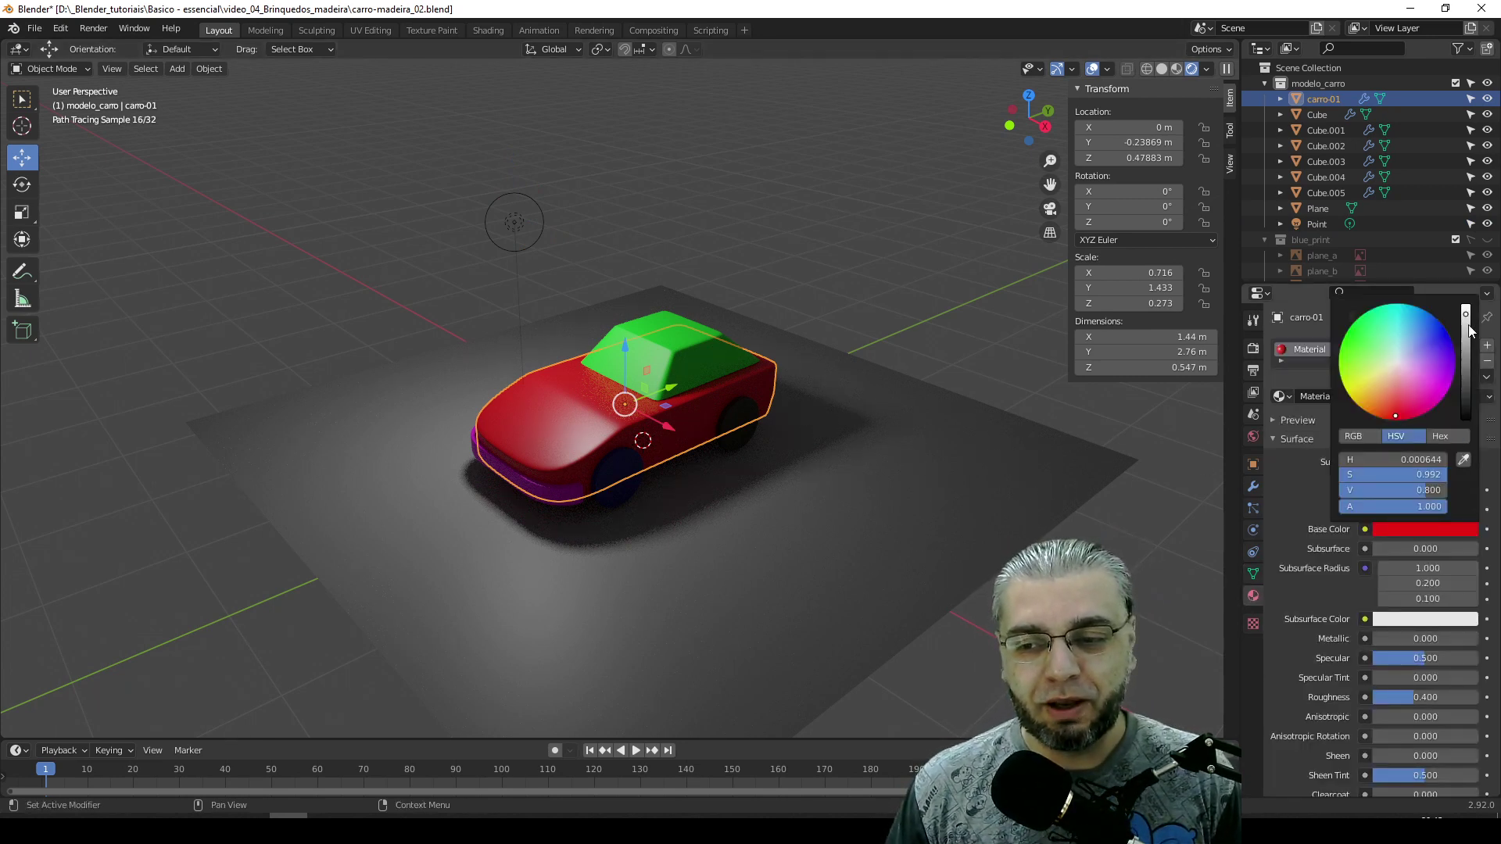
left_click_drag(1469, 329, 1469, 353)
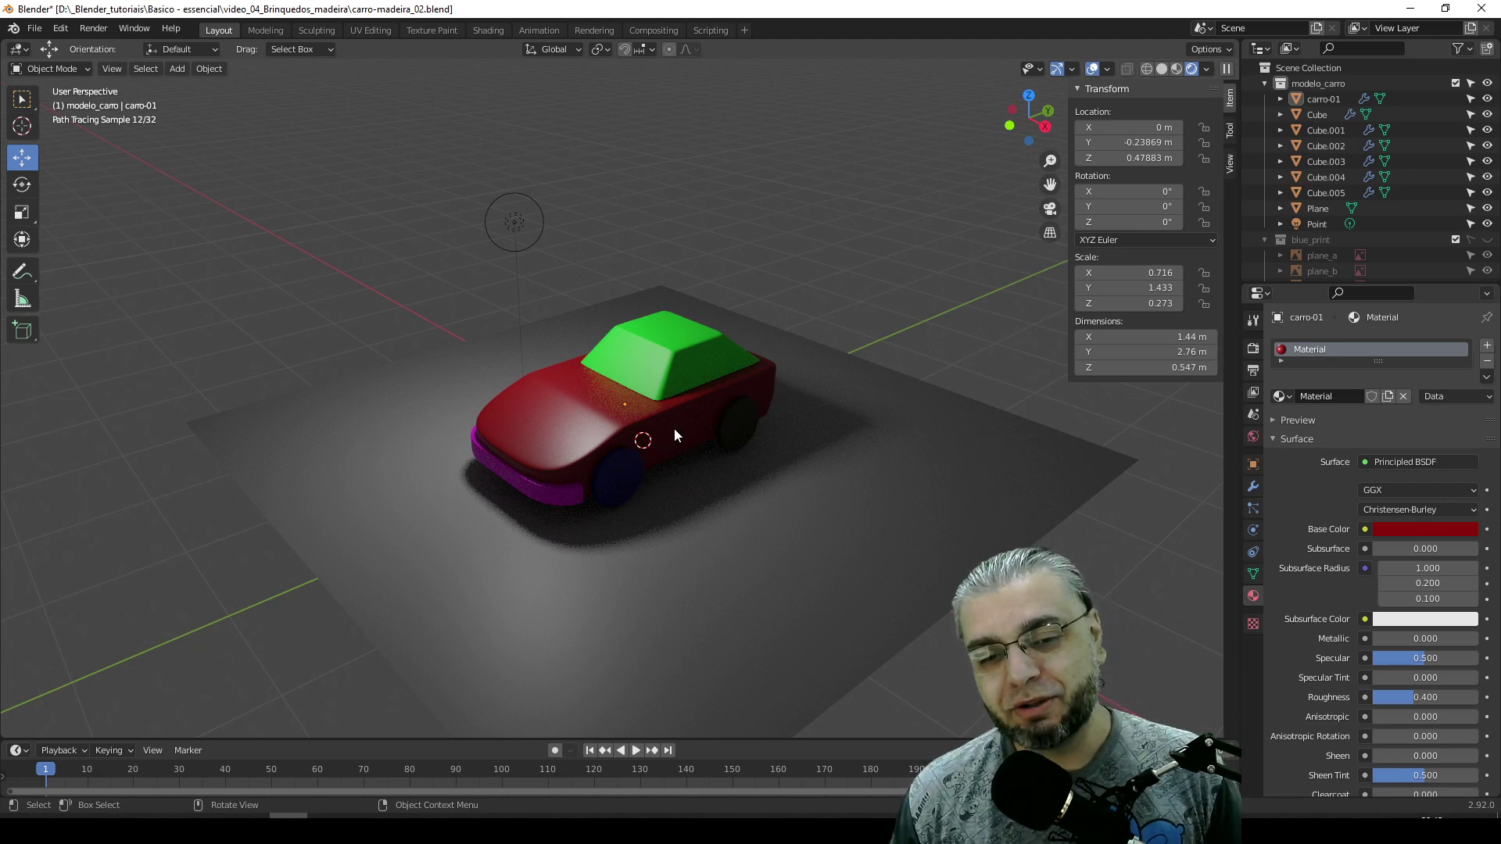
- Duplicate the point light and move the copy along X to 3.1865 m, right of the car
left_click(513, 227)
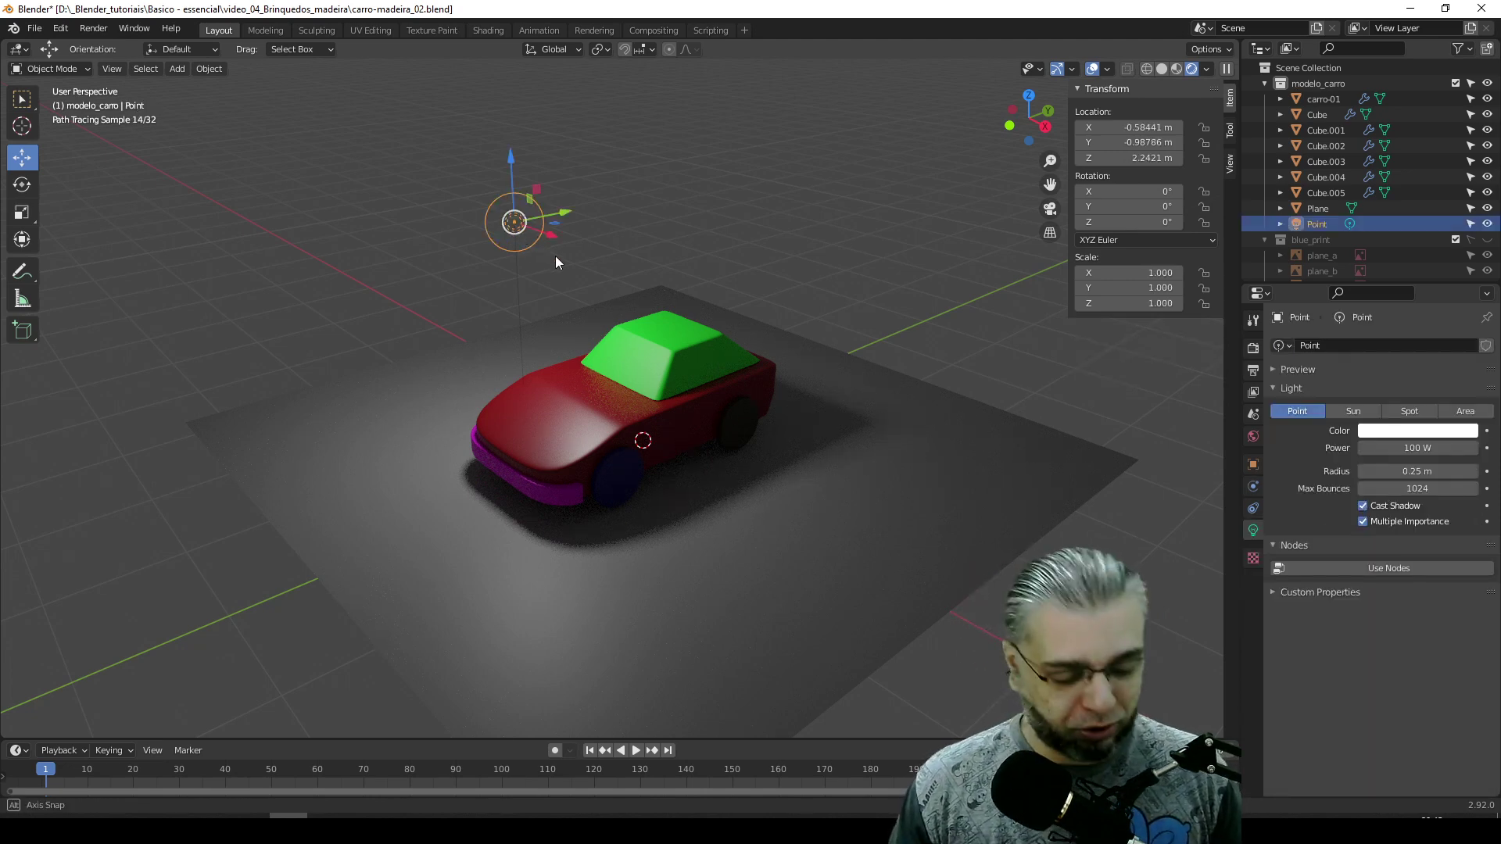
key("shift+d")
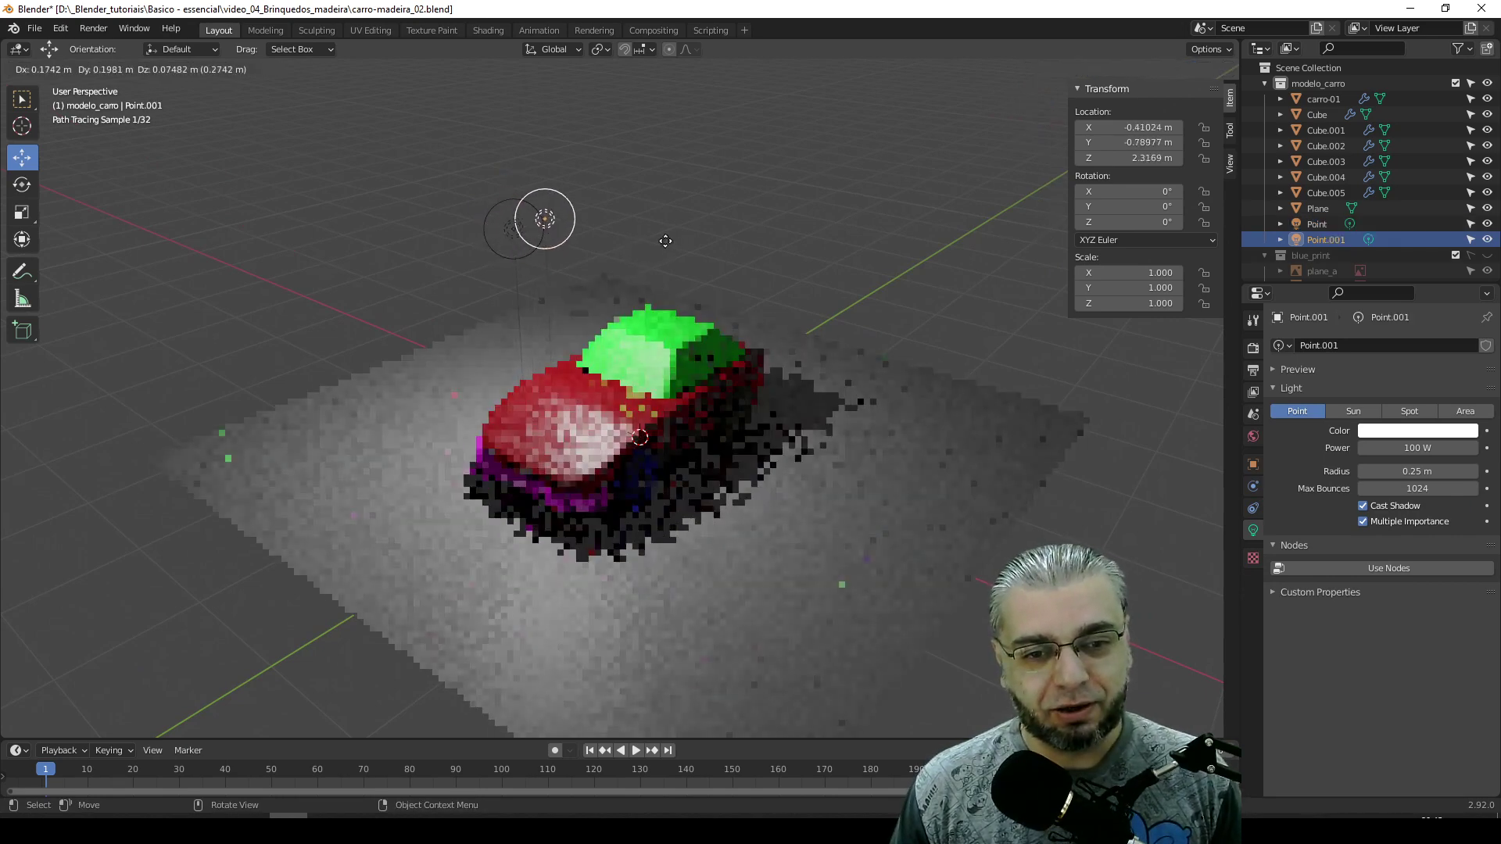
key("Escape")
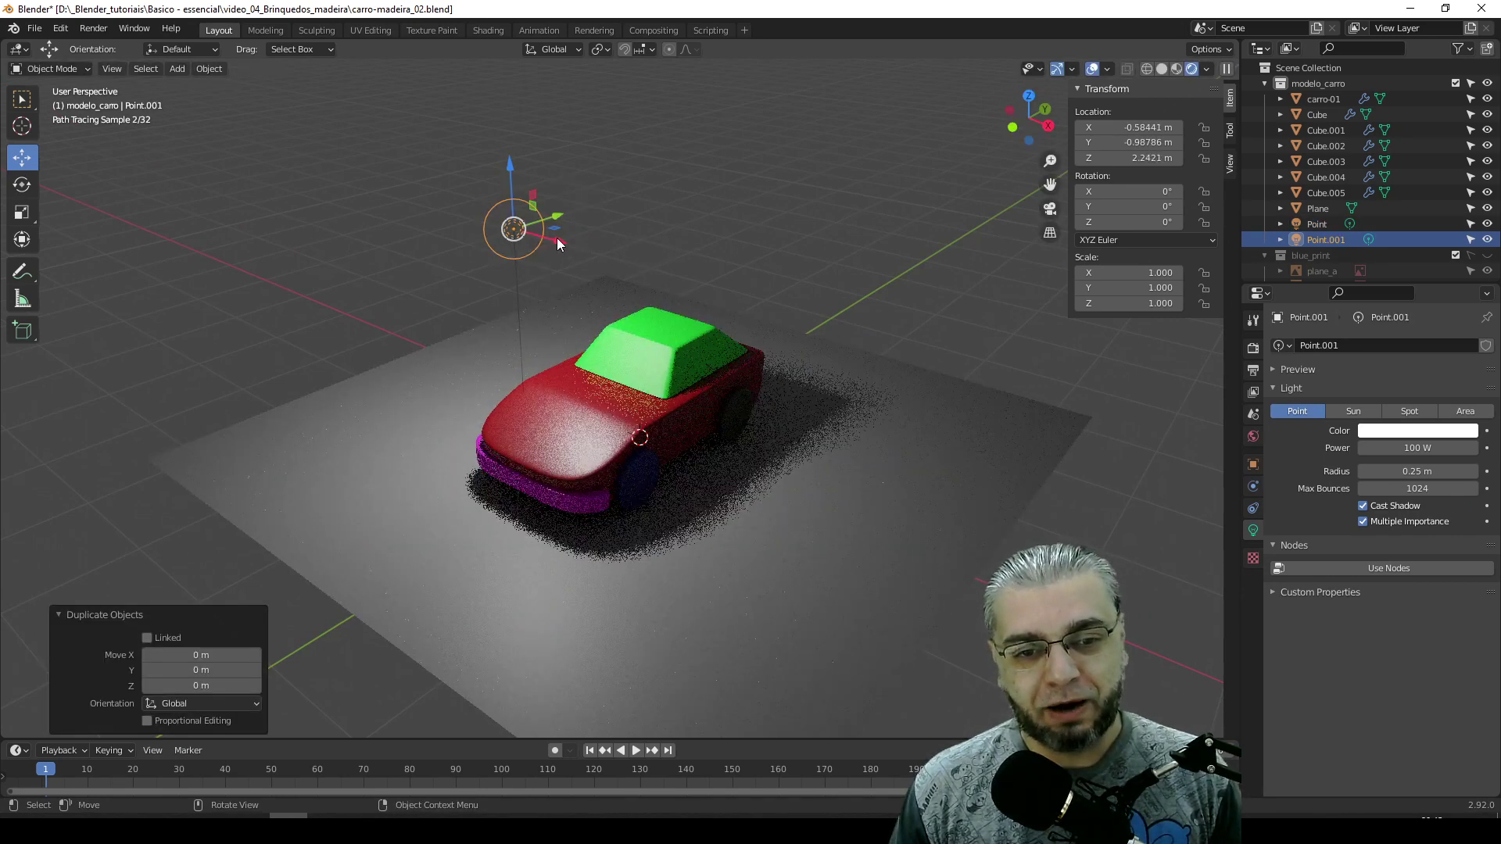
key("g")
key("x")
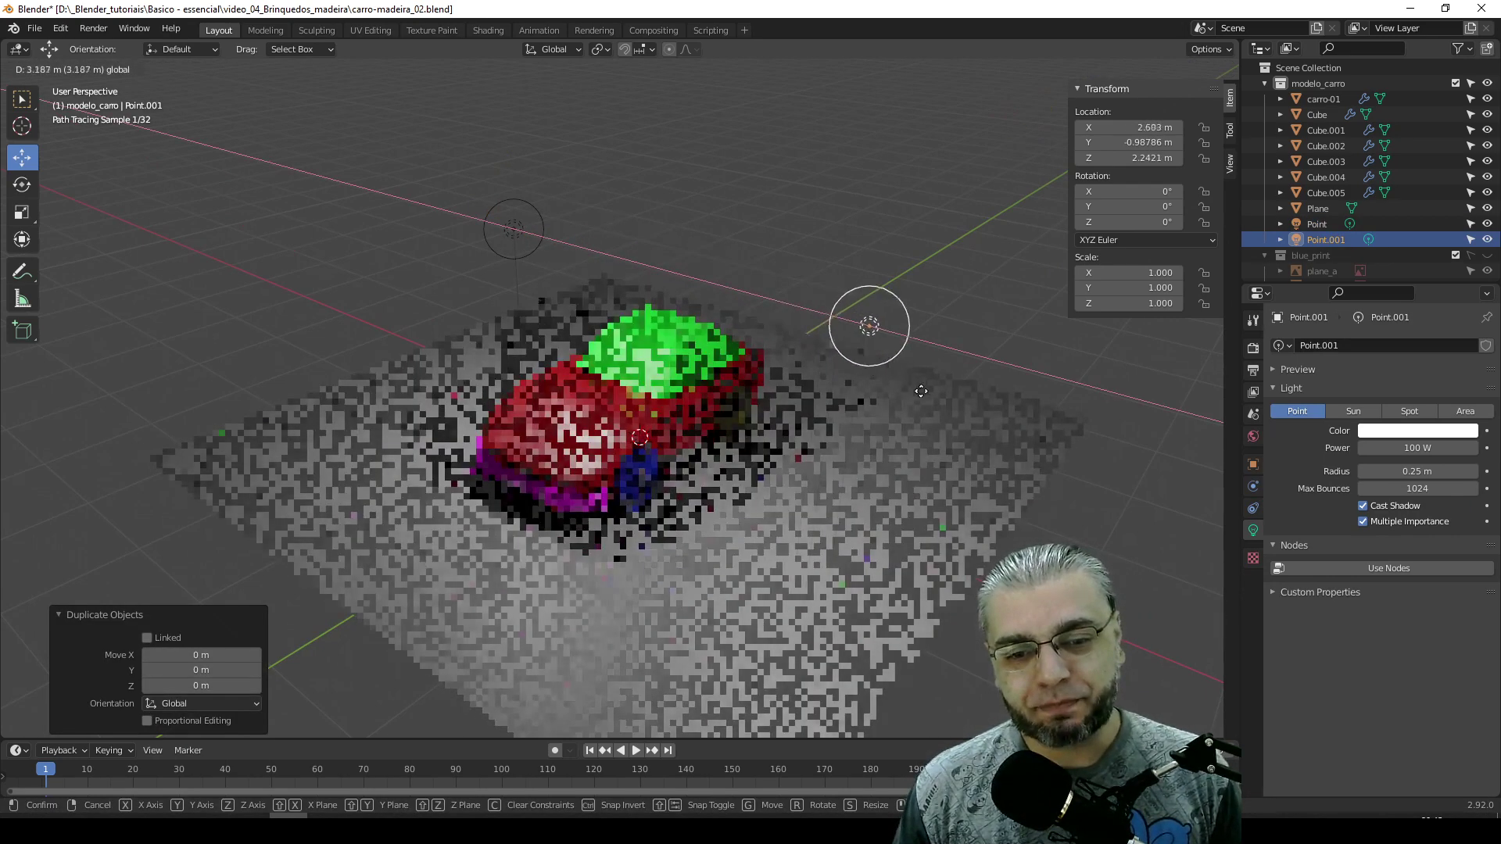
left_click(1009, 356)
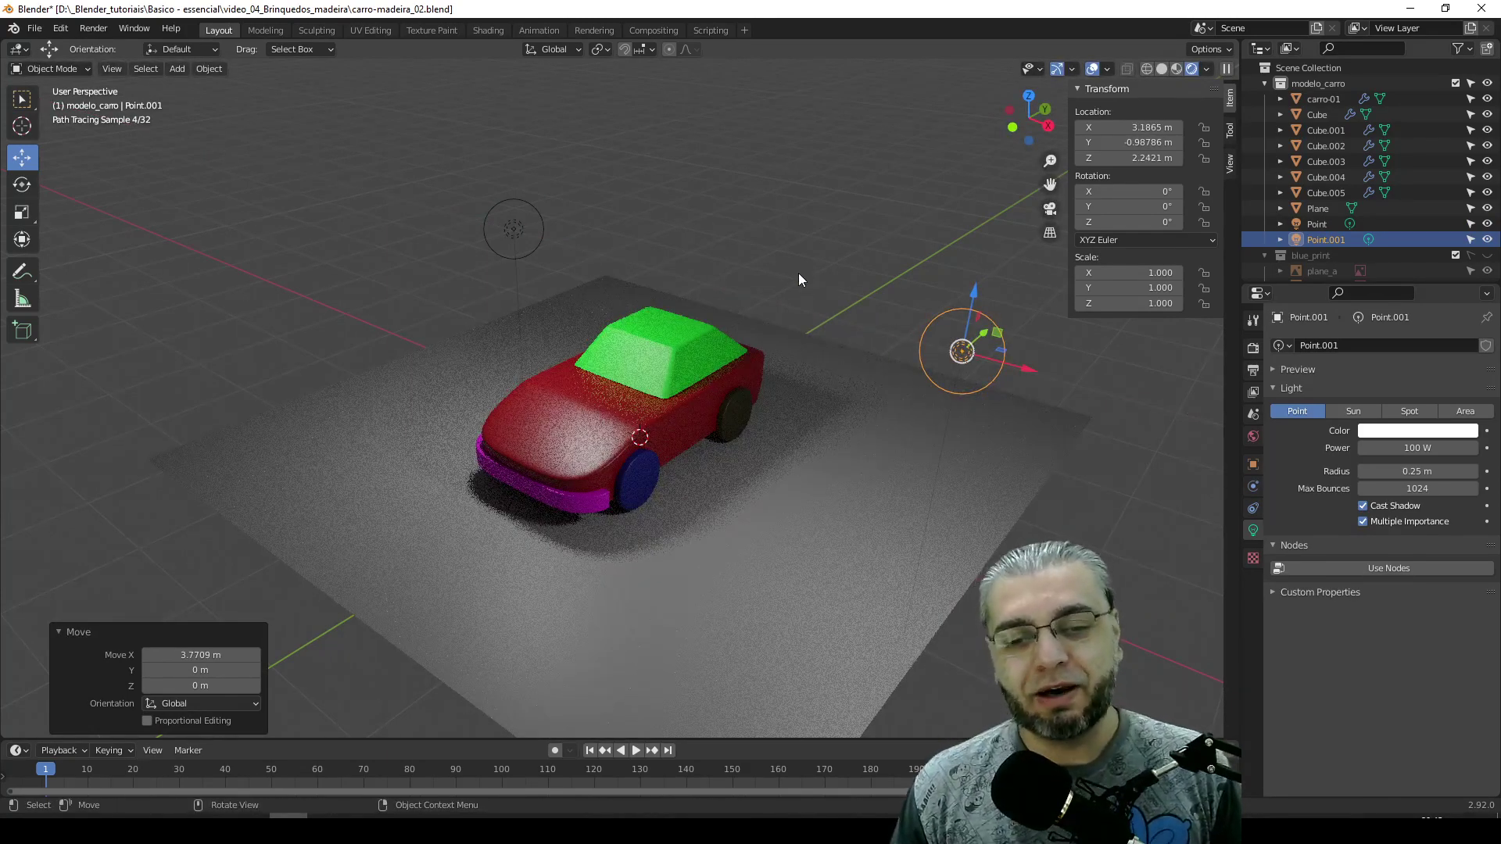
middle_click_drag(799, 274, 785, 260)
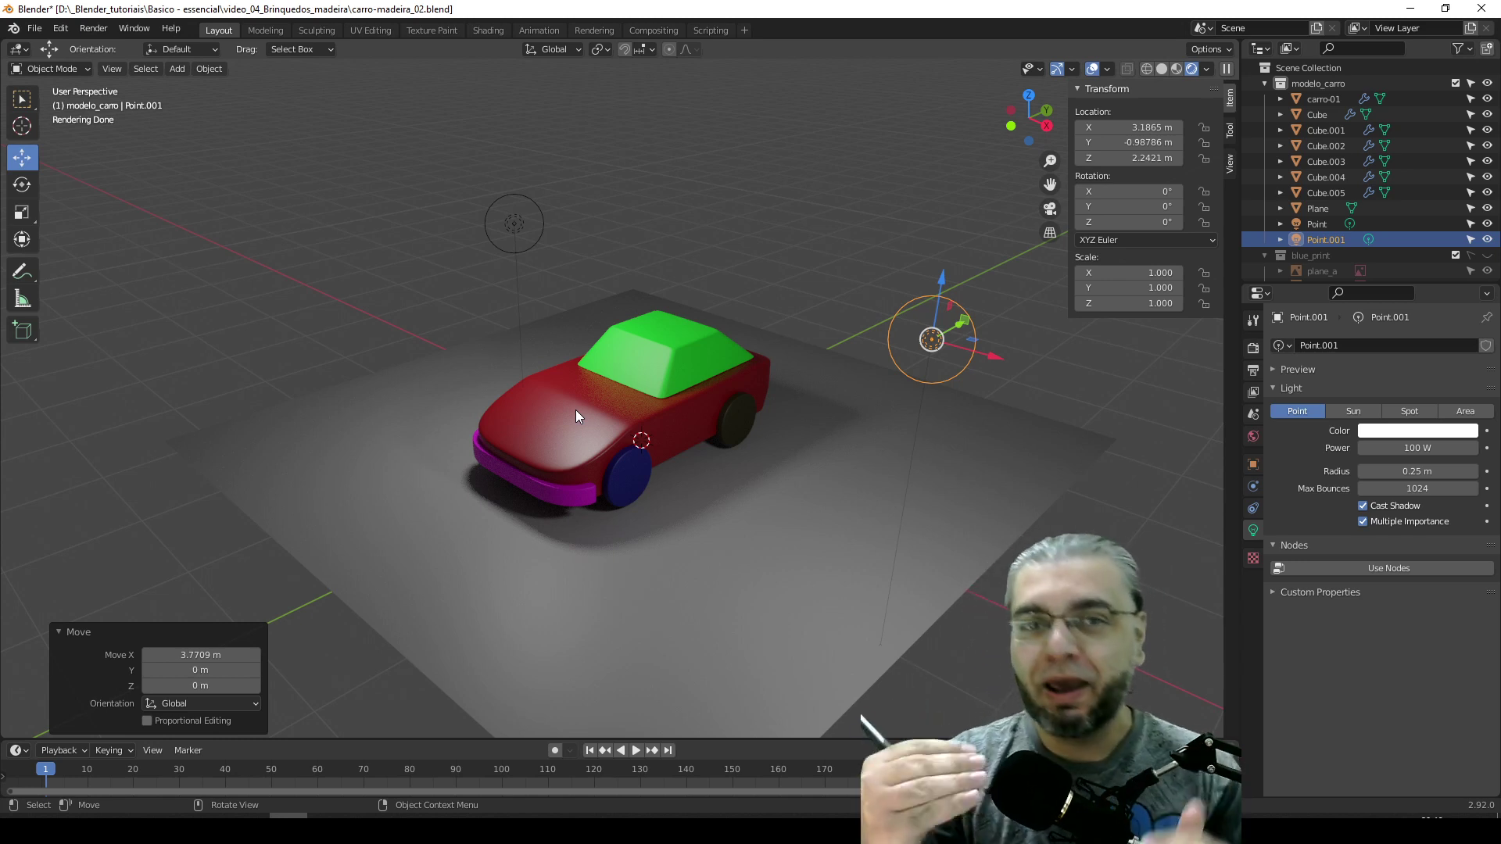
- Show the Render Properties, with Cycles as the current render engine
left_click(1253, 348)
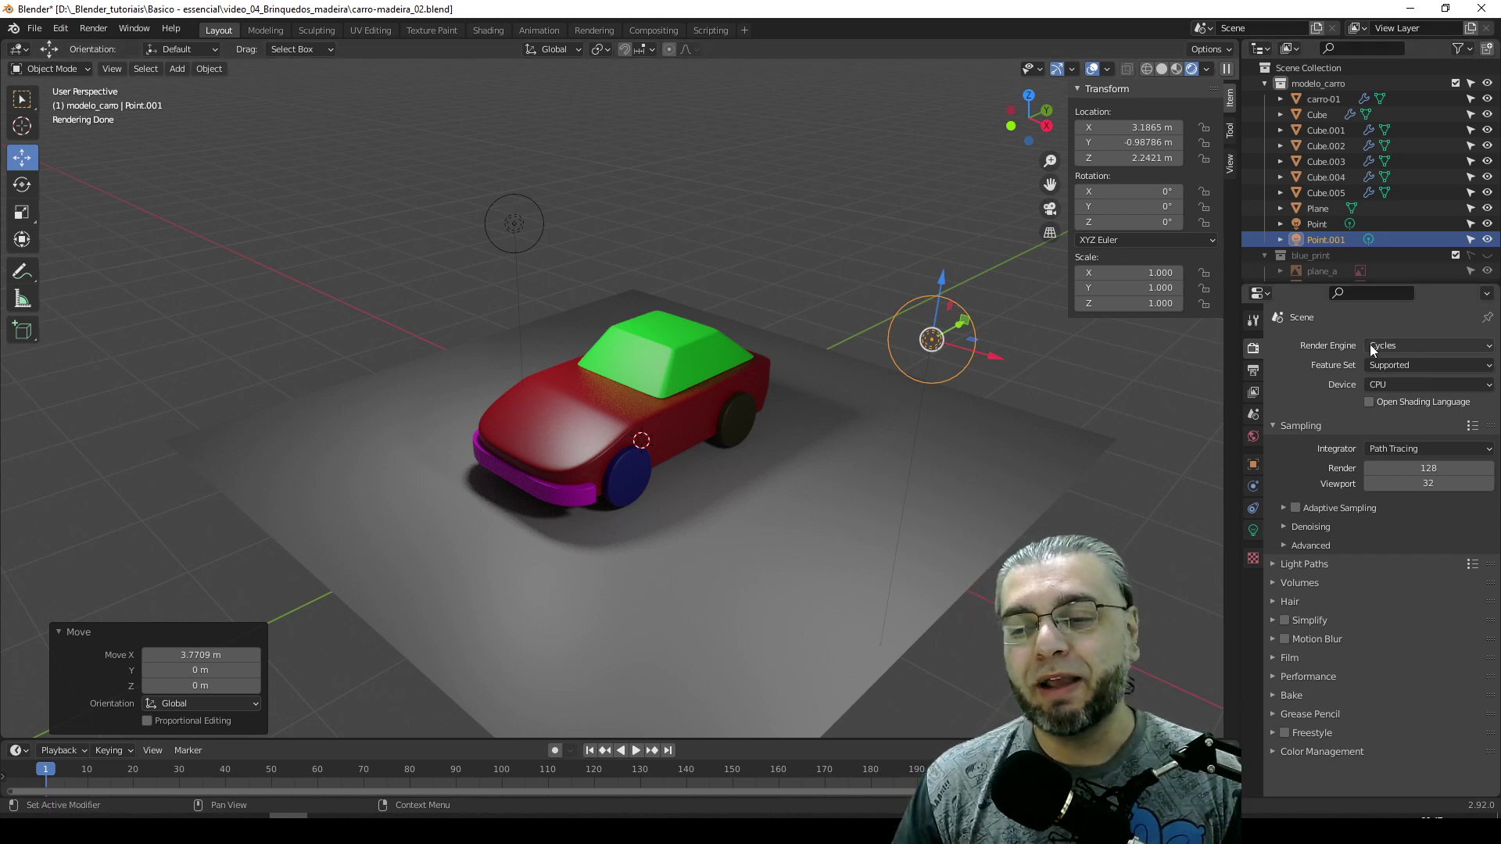
- Set the render engine to Eevee and zoom in on the car
left_click(1396, 344)
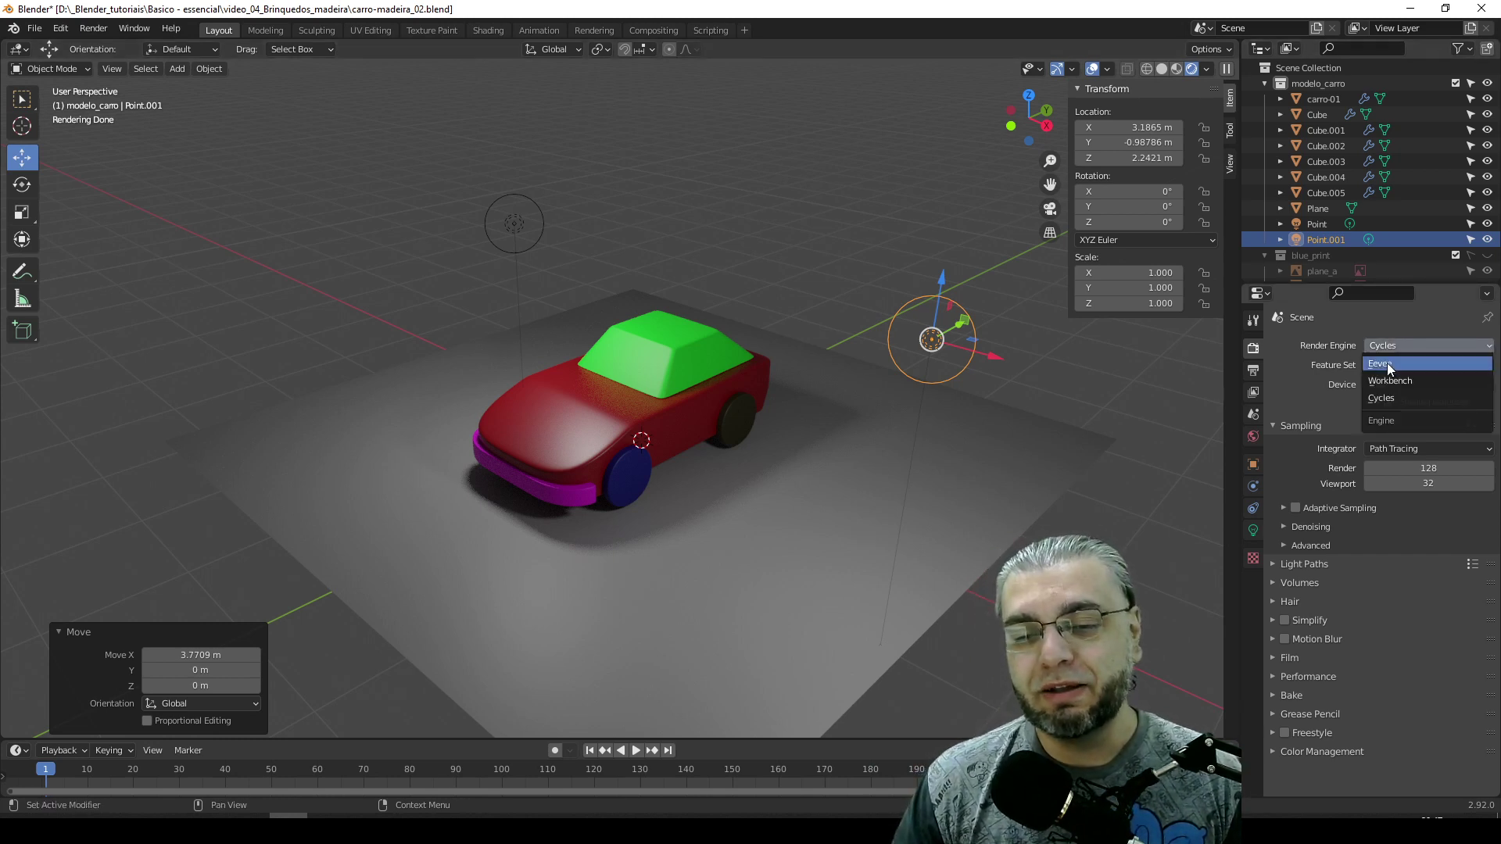
left_click(1386, 363)
scroll(779, 435, "up", 2)
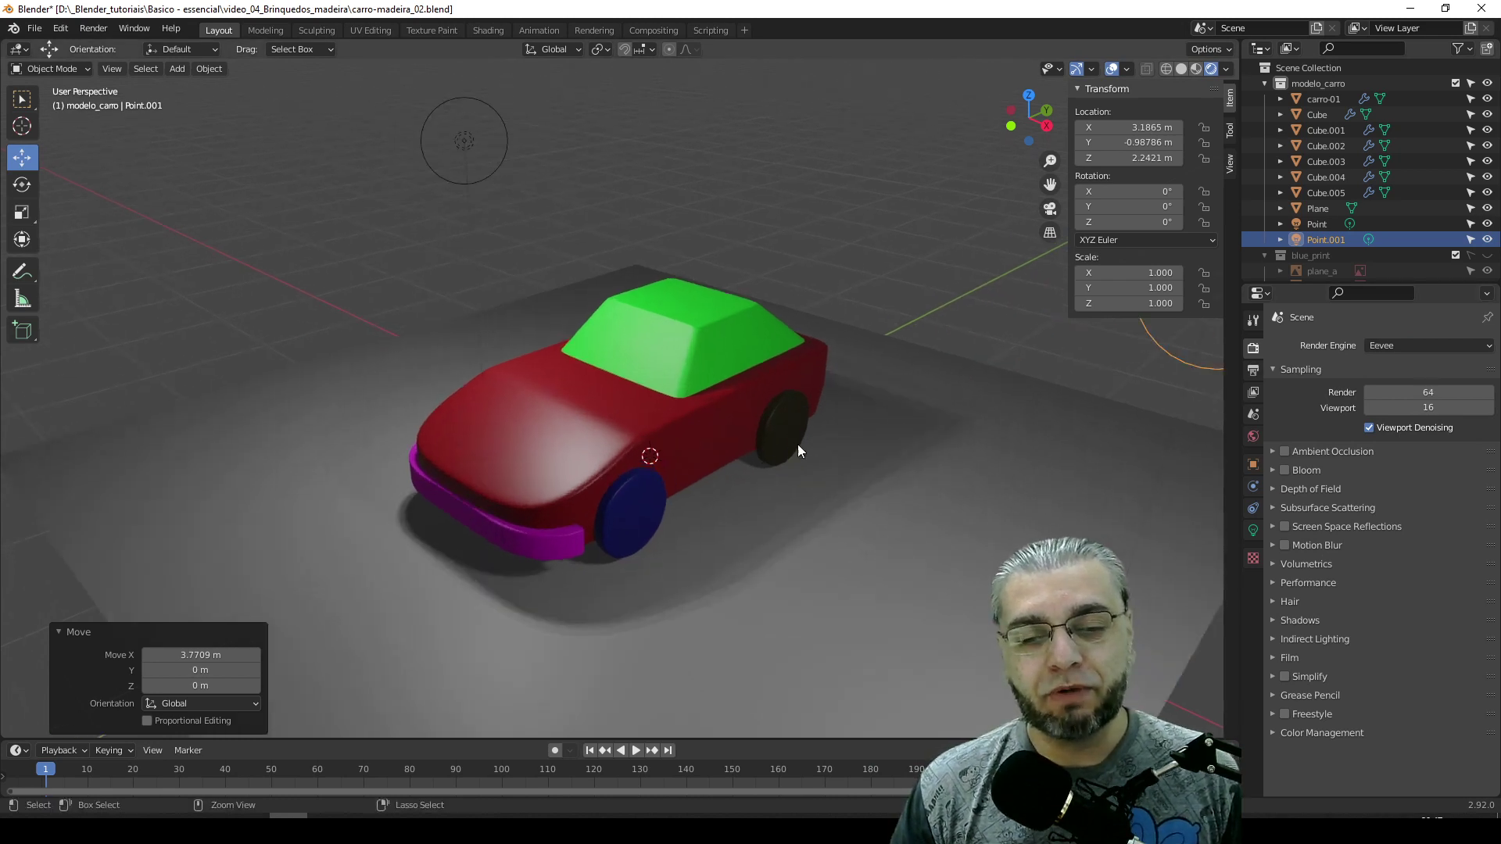
scroll(798, 444, "up", 3)
scroll(761, 384, "up", 1)
scroll(804, 396, "up", 2)
scroll(812, 429, "up", 1)
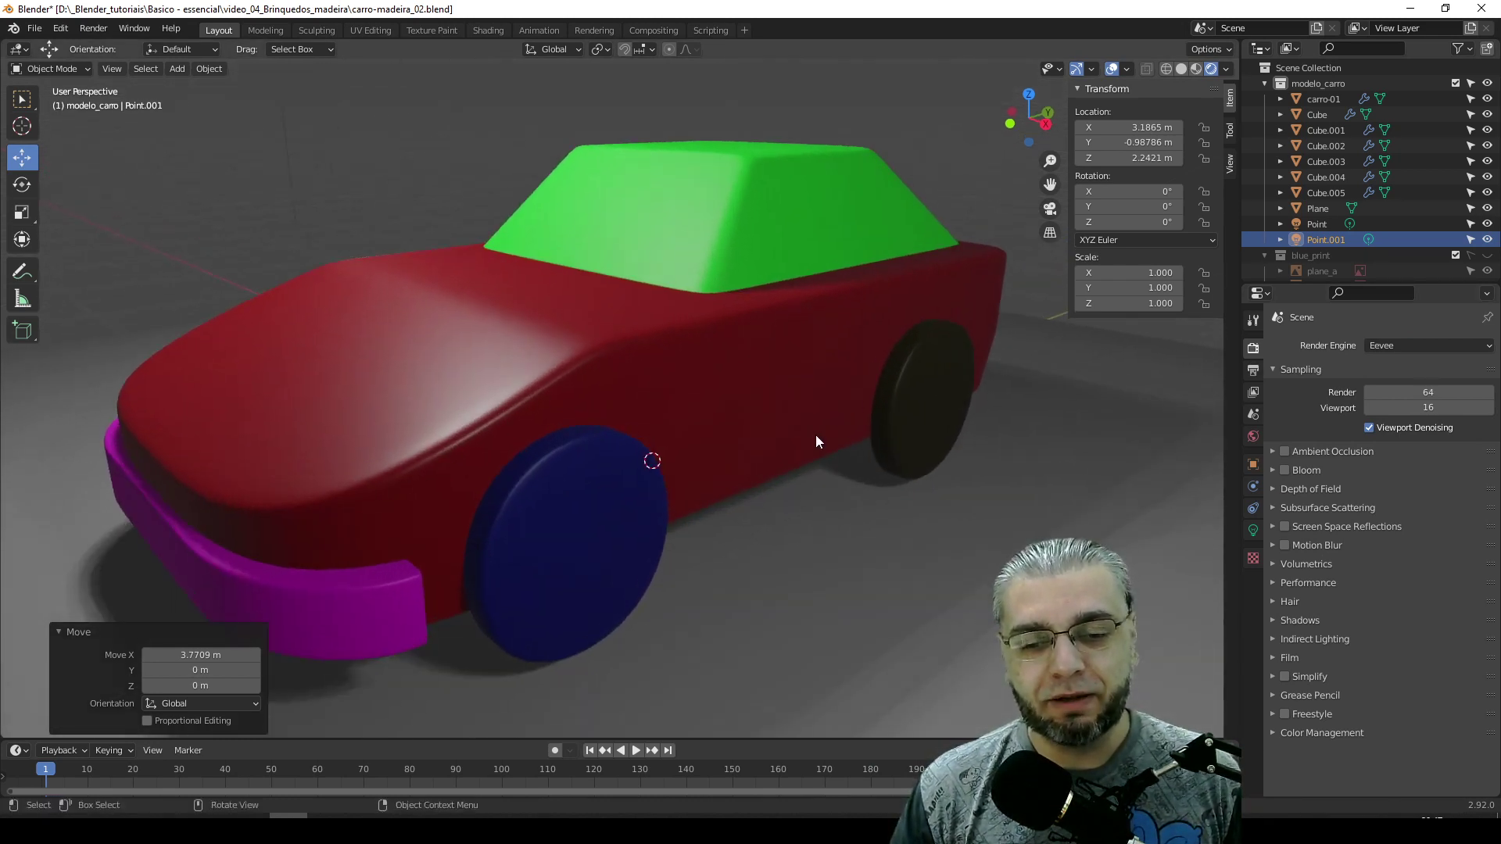
scroll(815, 434, "up", 1)
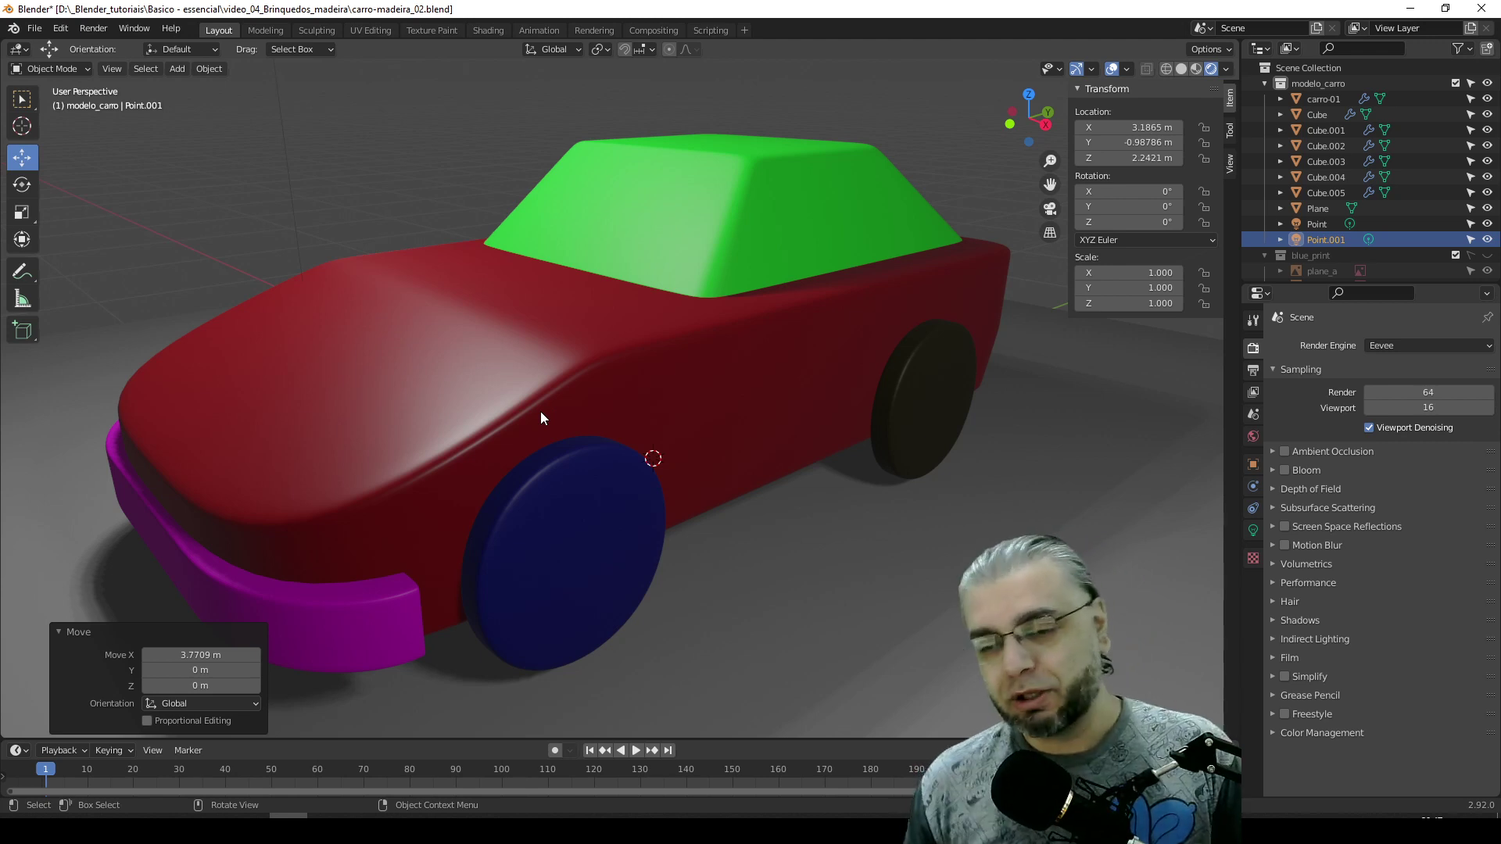
- Set the render engine back to Cycles and zoom out to show the whole scene
left_click(1395, 345)
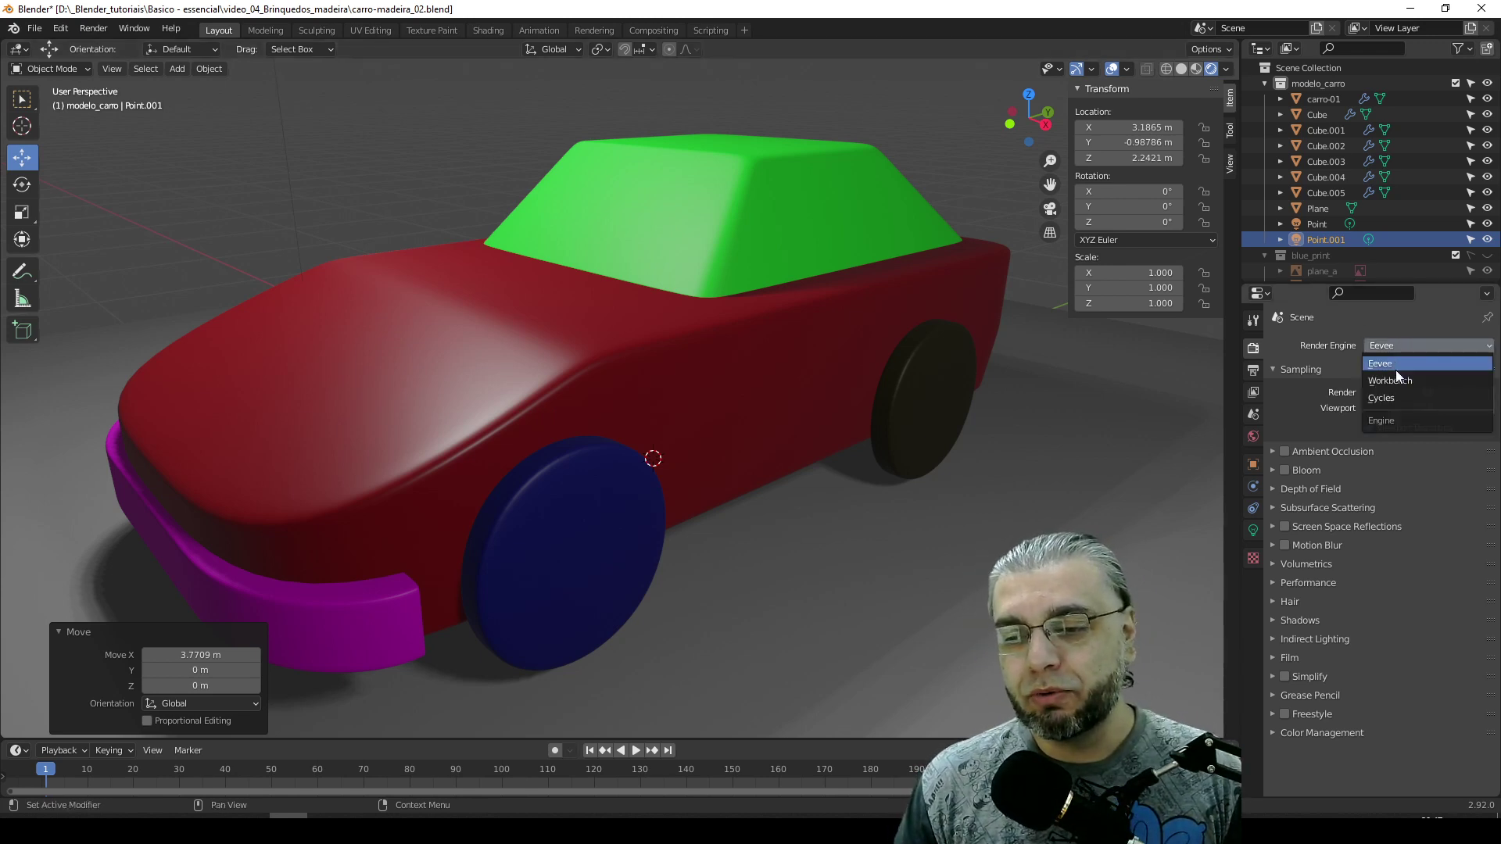
left_click(1383, 398)
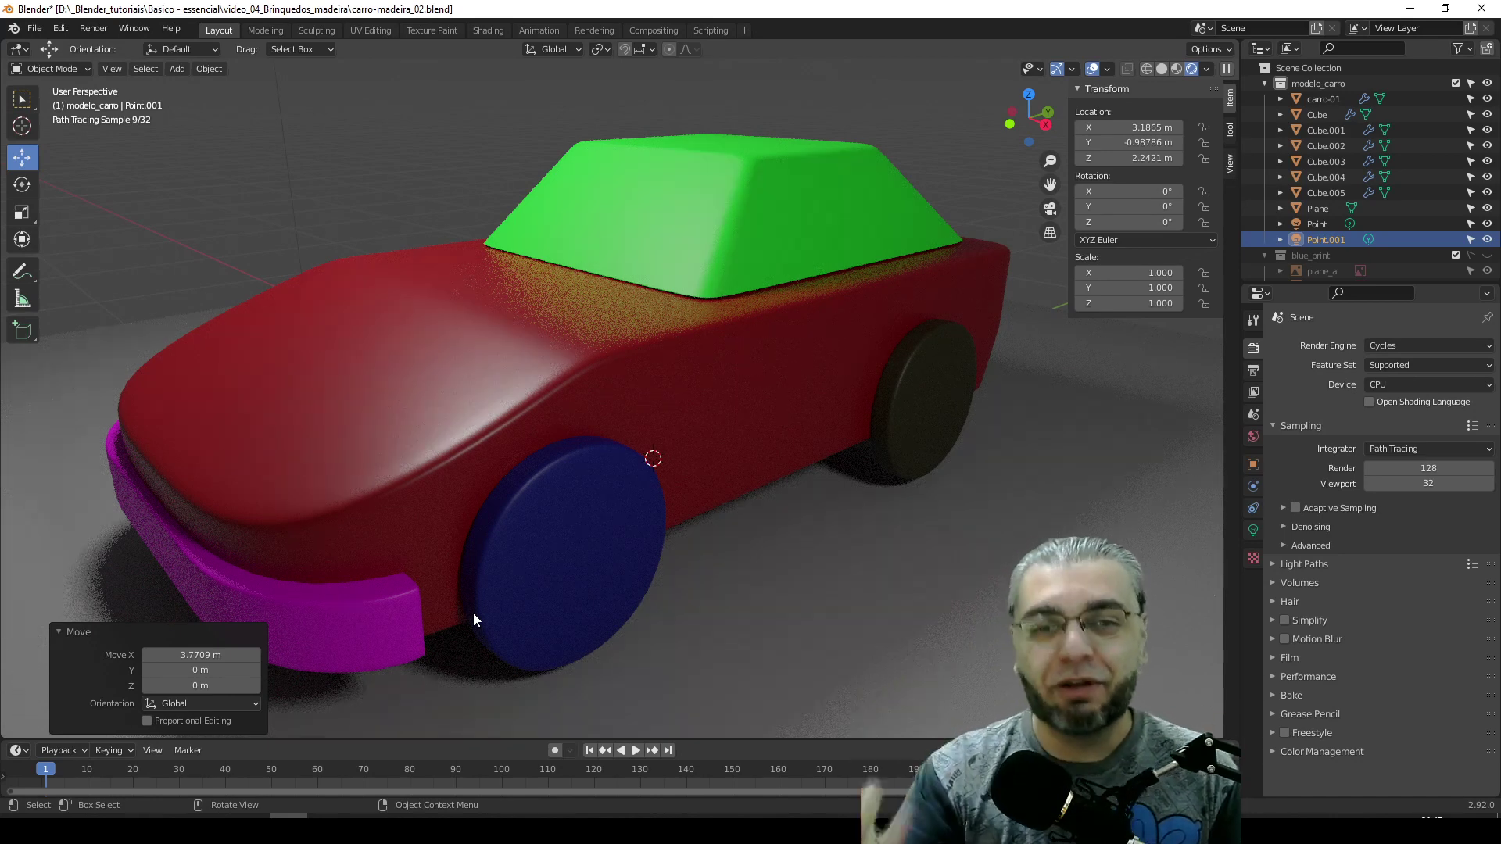
middle_click_drag(438, 400, 698, 541, "ctrl")
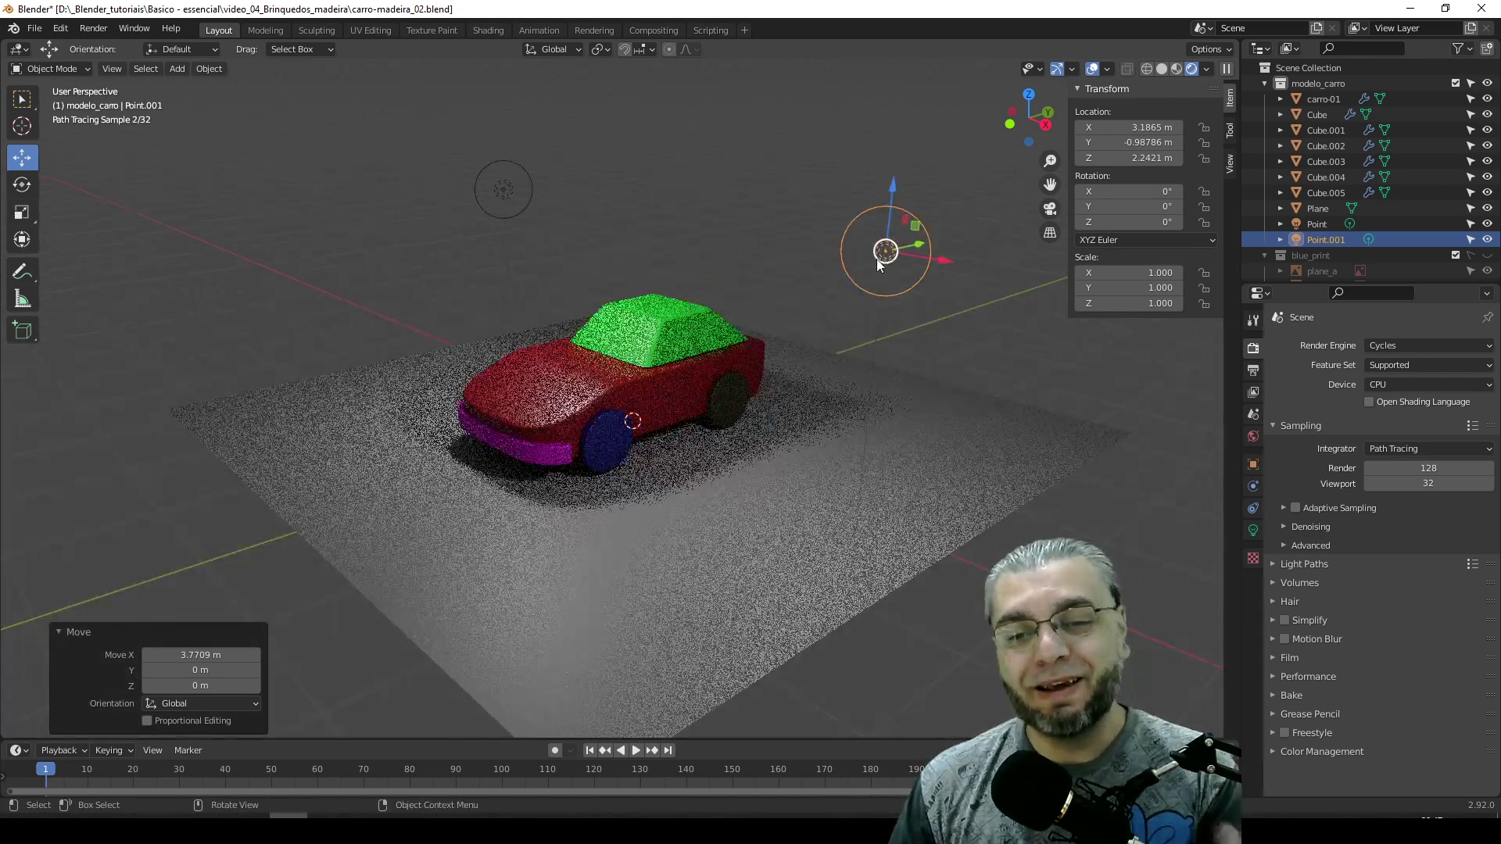